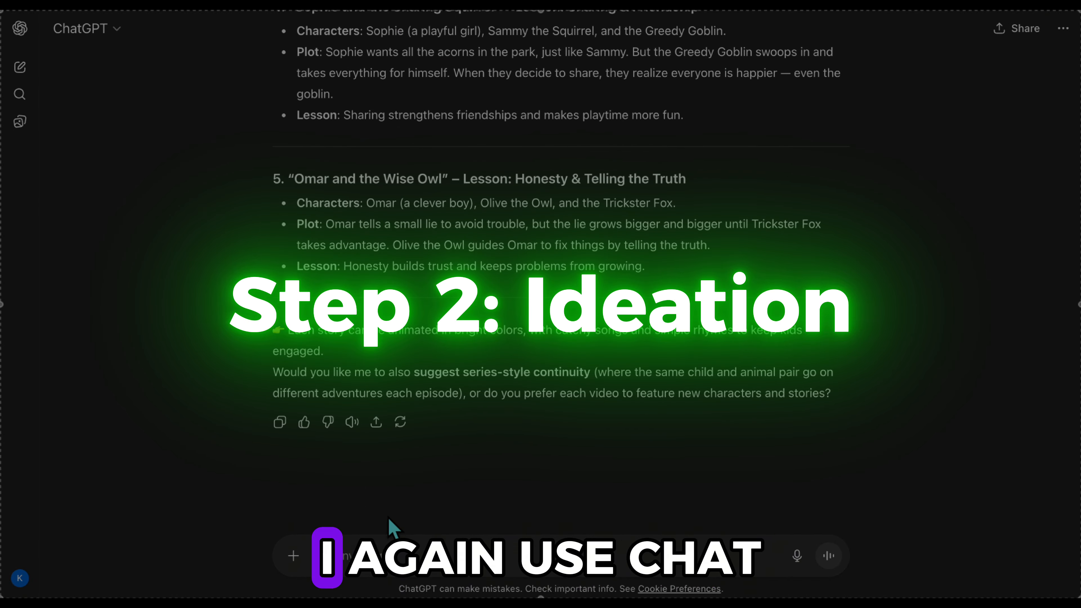
# Request a short script and simple, repetitive song lyrics for idea number 1, like 'Row, Row, Row Your Boat' or 'Five Little Monkeys'
pyautogui.click(346, 553)
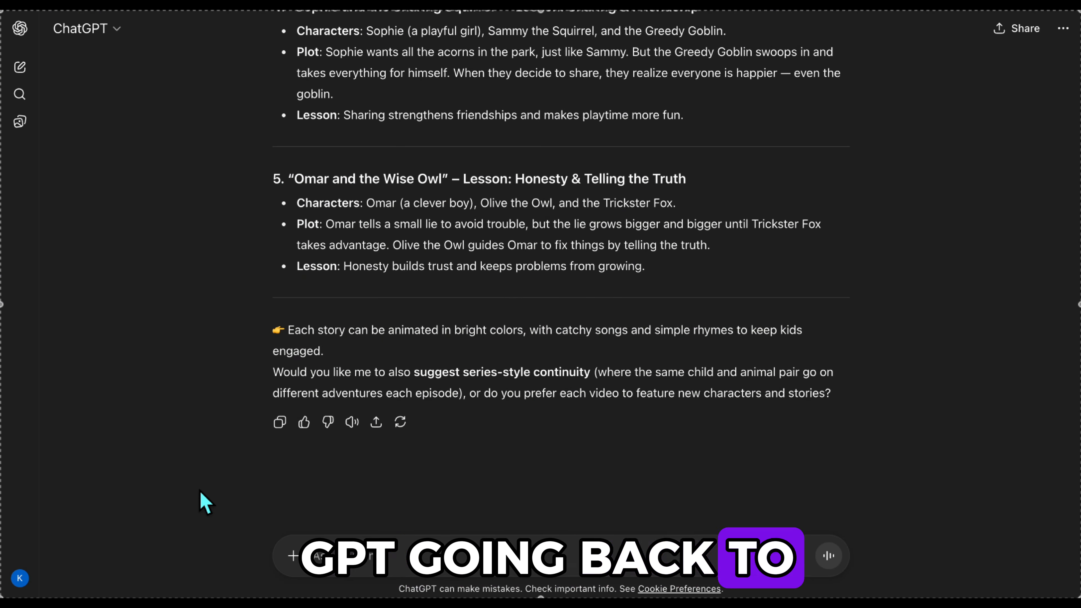
pyautogui.write('Create a short script and simple song lyrics for the idea number (x). I’d love a fun, memorable tune with short, repeated lines—something vibrant and easy for little ones to pick up, like ‘Row, Row, Row Your Boat’ or ‘Five Little Monkeys’—that delivers the same life lesson in an encouraging, upbeat way using simple language and familiar rhymes perfect for early singing.')
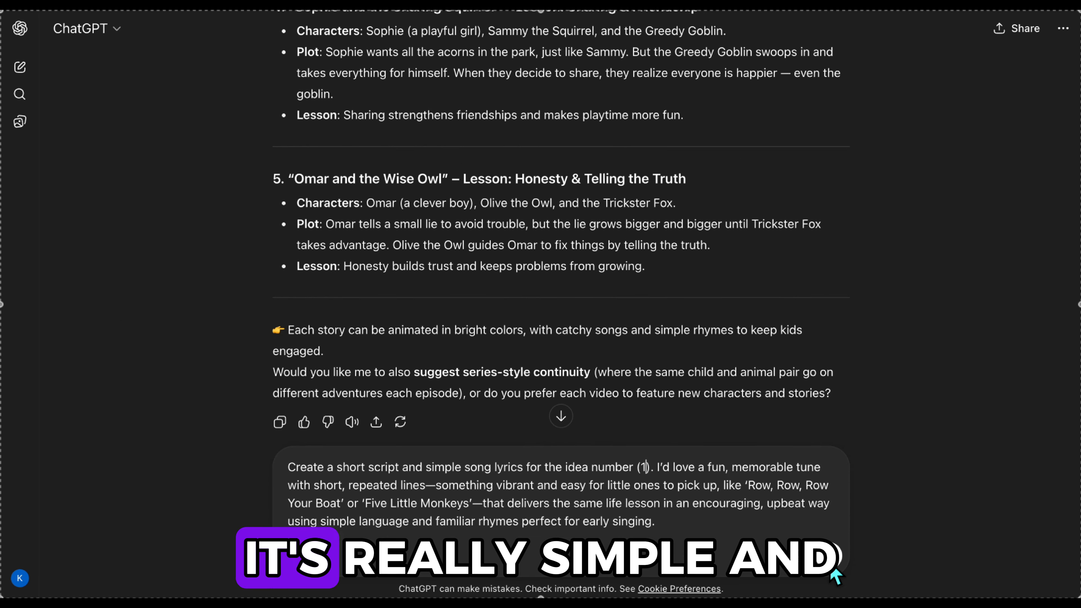
pyautogui.click(1032, 479)
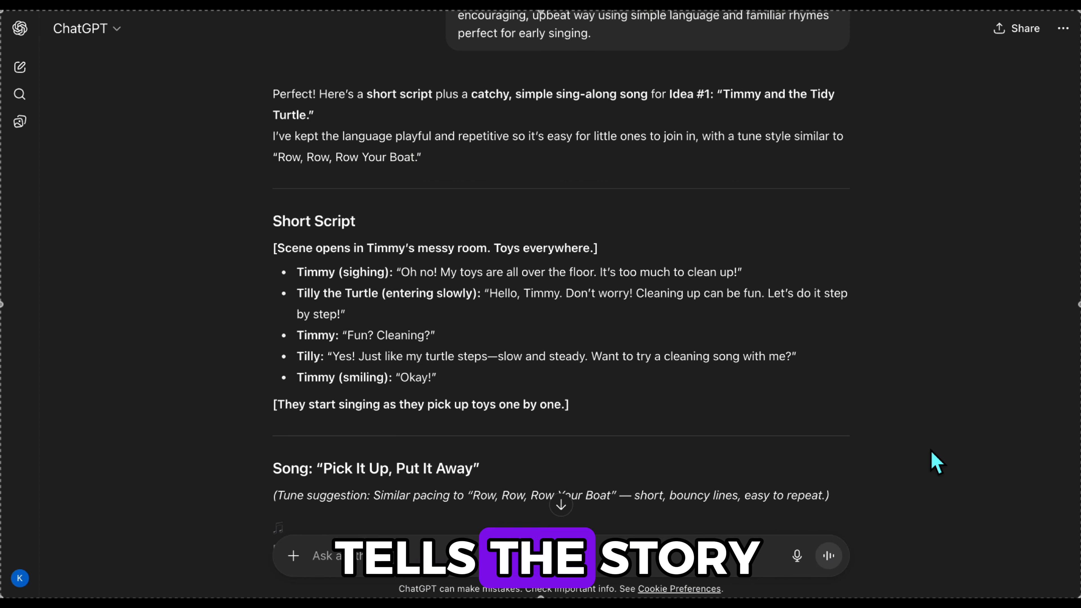
# Review the script and song, and ask to make the song a little bit longer and add one more scene before it
pyautogui.scroll(-5, 243, 377)
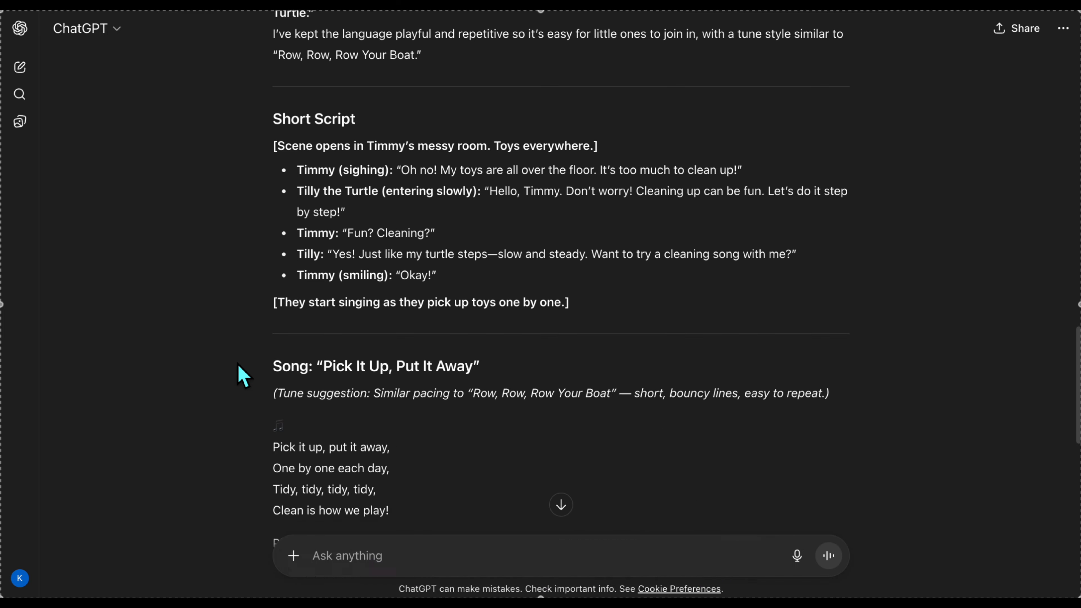
pyautogui.scroll(-6, 243, 376)
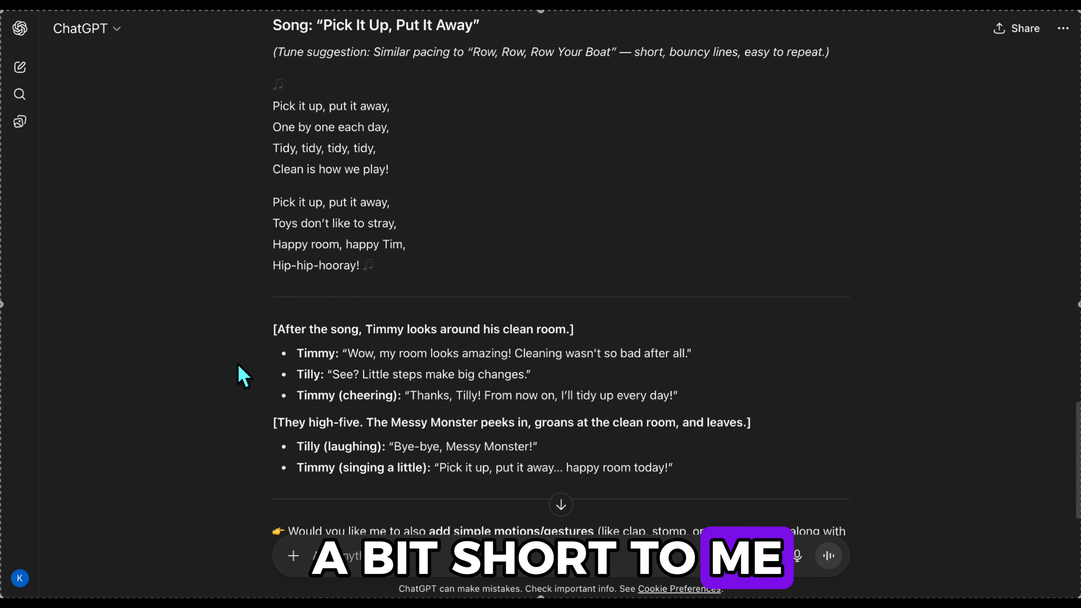
pyautogui.scroll(-2, 243, 376)
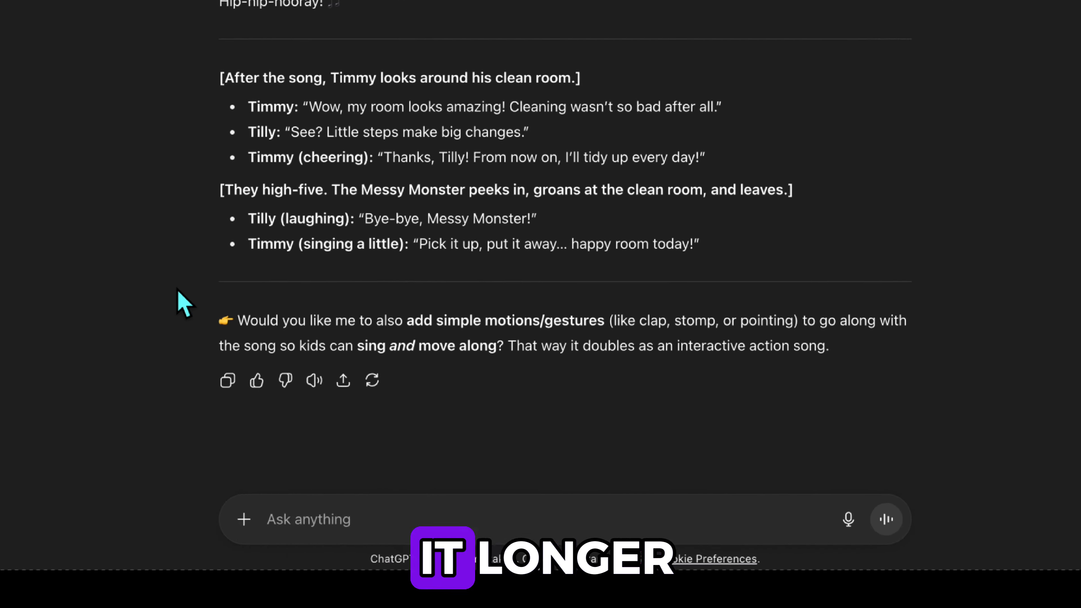
pyautogui.write('make the song a little bit longer and add one more scene before the song')
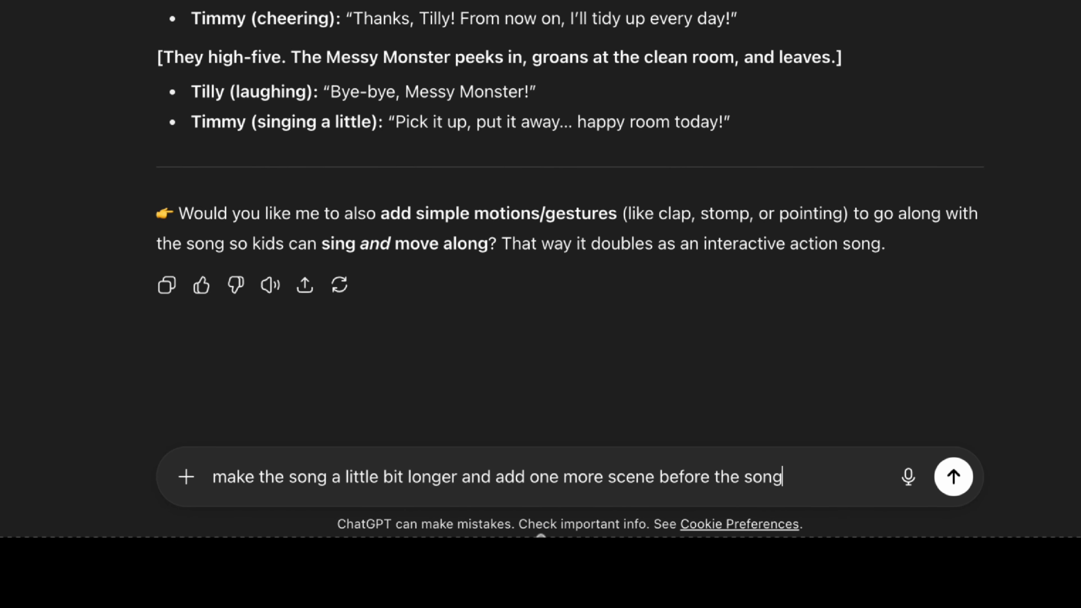
pyautogui.press('Return')
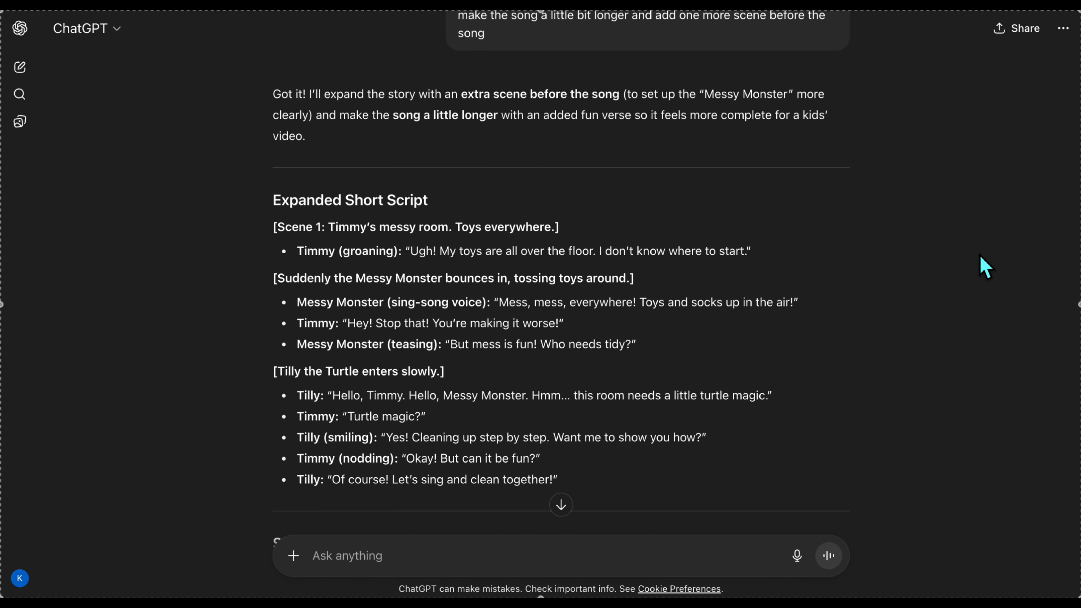
# Read through the expanded script and song lyrics to check for short sentences and easy rhymes
pyautogui.scroll(-4, 980, 256)
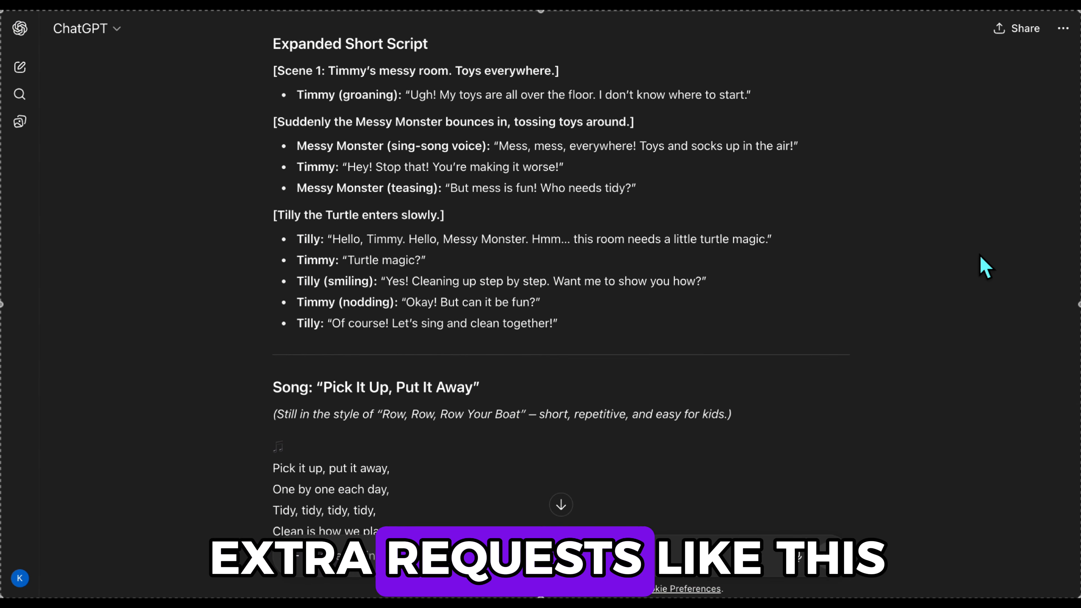
pyautogui.scroll(-2, 986, 268)
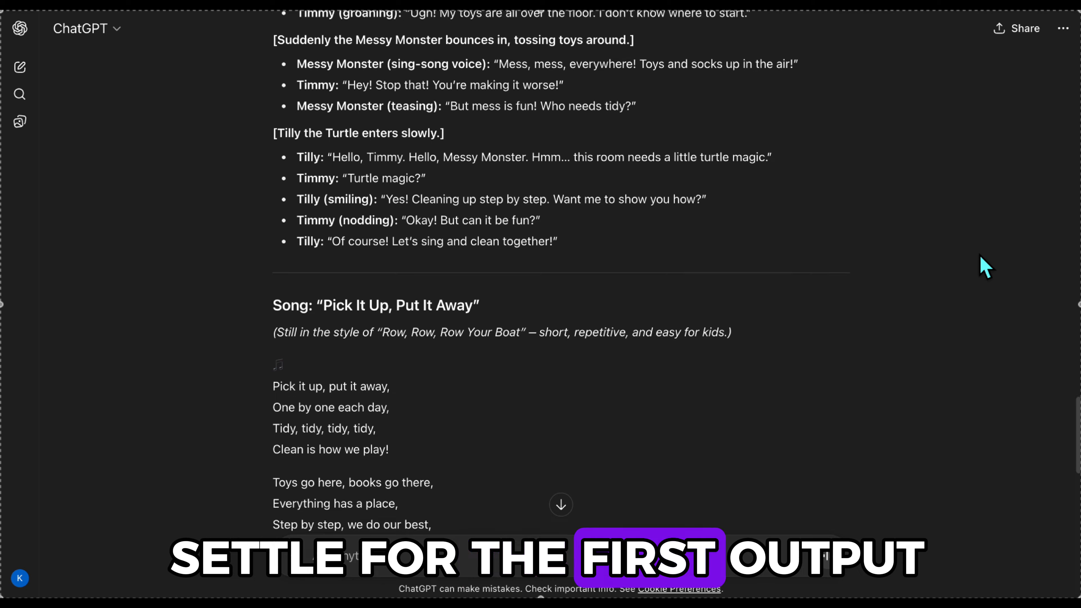
pyautogui.scroll(-2, 986, 268)
pyautogui.scroll(-4, 985, 267)
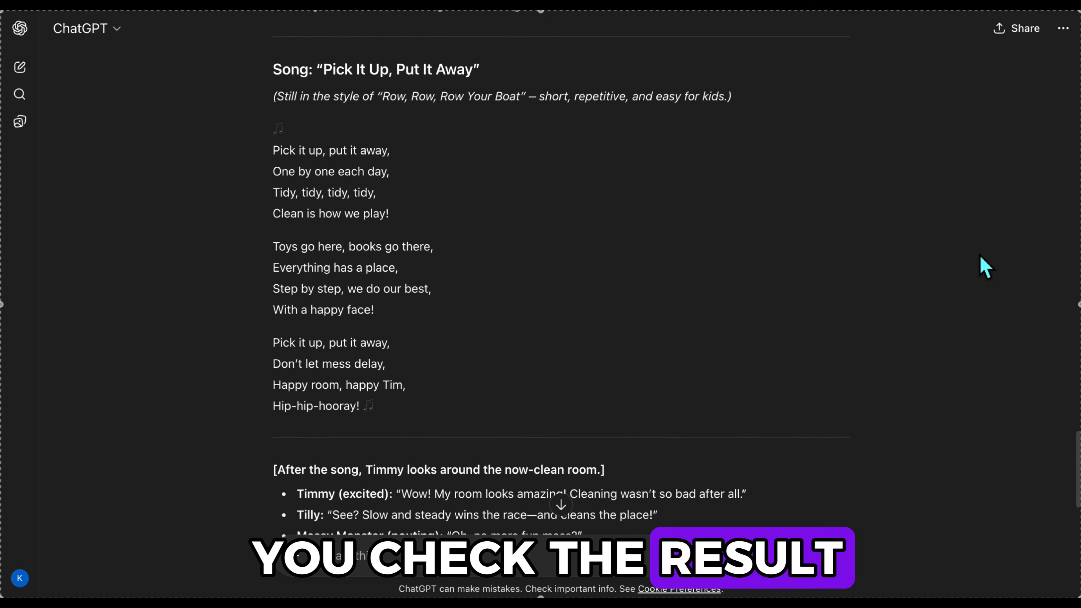
pyautogui.scroll(-4, 986, 268)
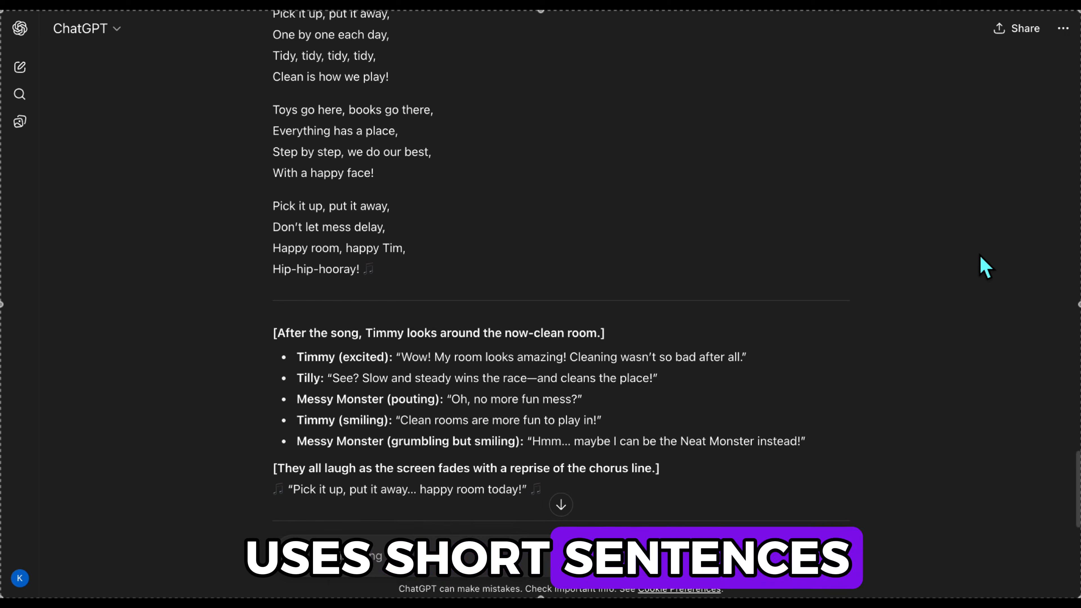
pyautogui.scroll(-2, 985, 268)
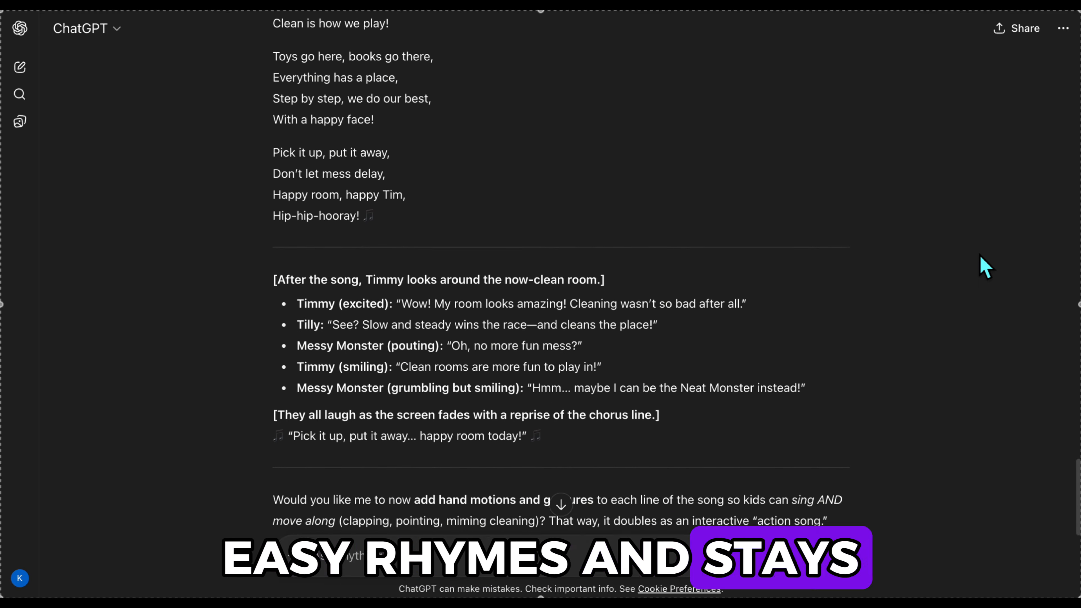
pyautogui.scroll(-2, 986, 268)
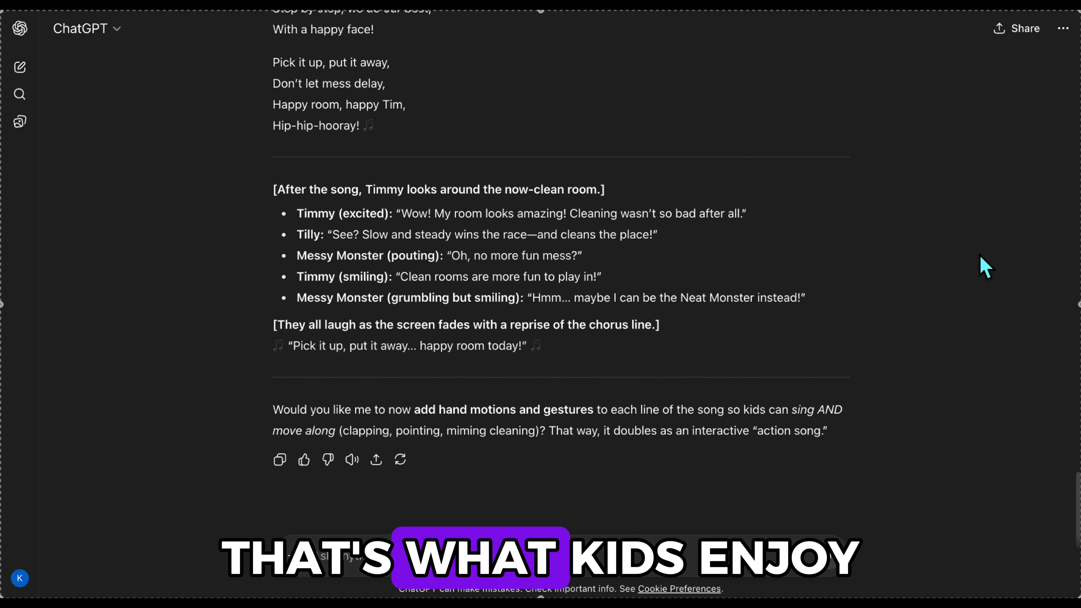
# Request 15 vivid, engaging scenes for a toddler-friendly educational video based on the concept, detailing characters' movements, environment, vibe and action
pyautogui.scroll(6, 985, 268)
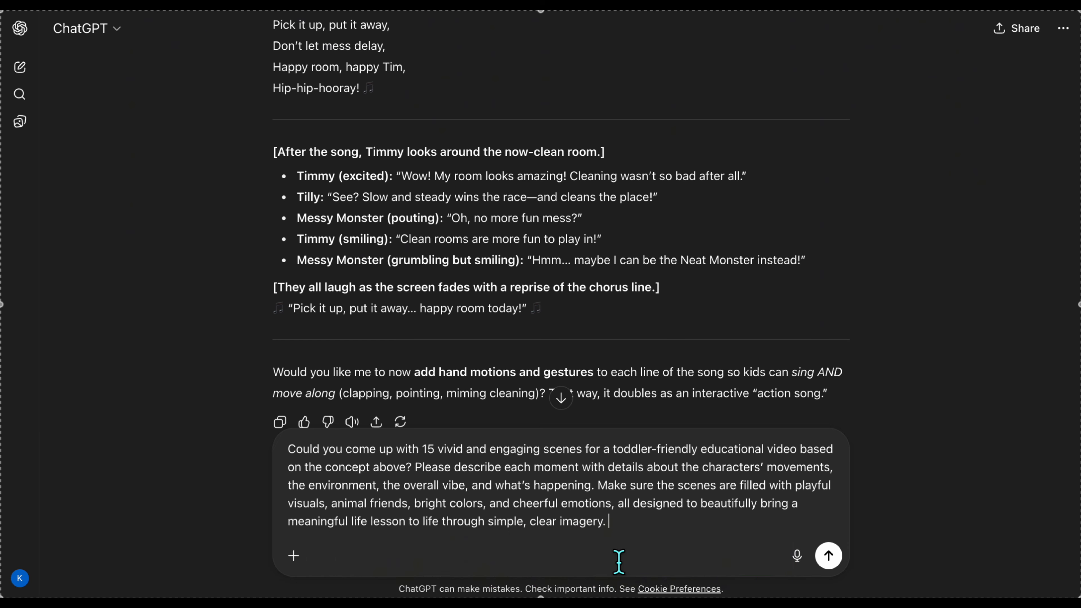
pyautogui.click(847, 562)
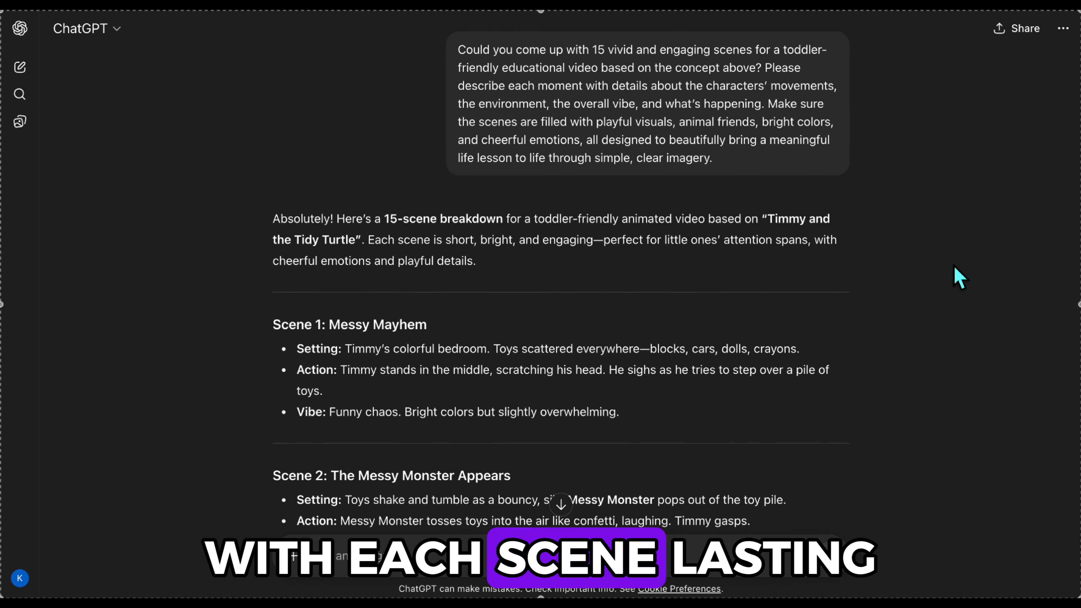
# Examine the 15-scene breakdown from the first scene to the last, checking each setting, action and vibe
pyautogui.scroll(-3, 959, 278)
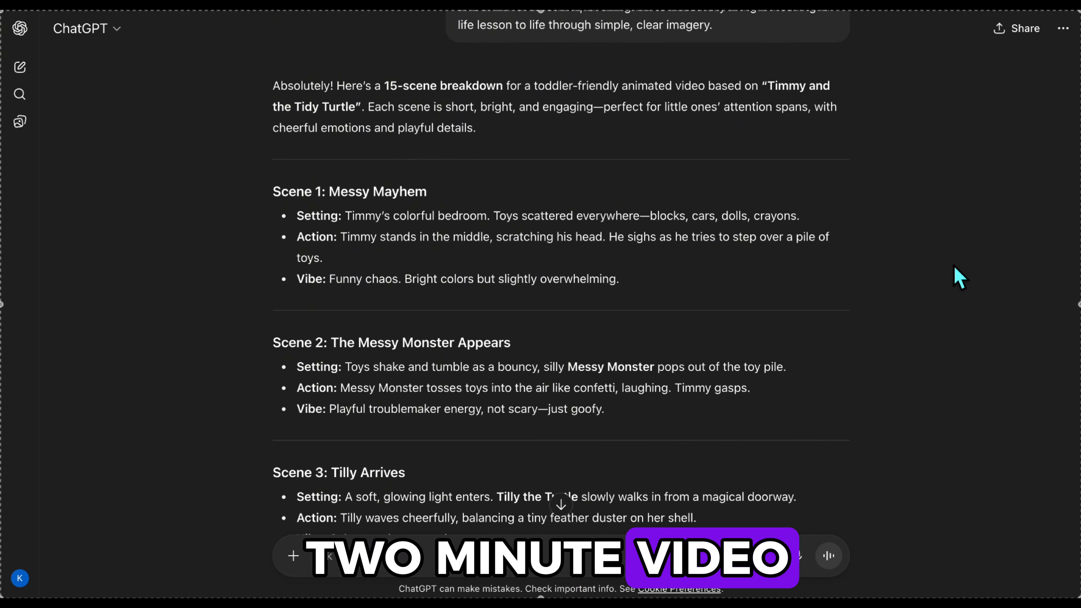
pyautogui.scroll(-3, 959, 277)
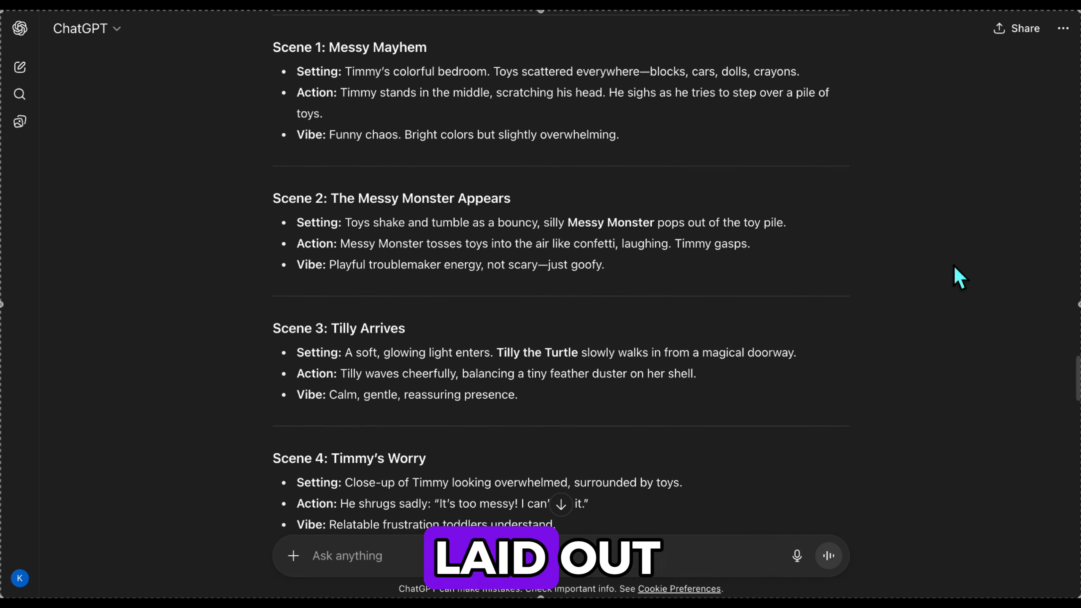
pyautogui.scroll(-3, 959, 278)
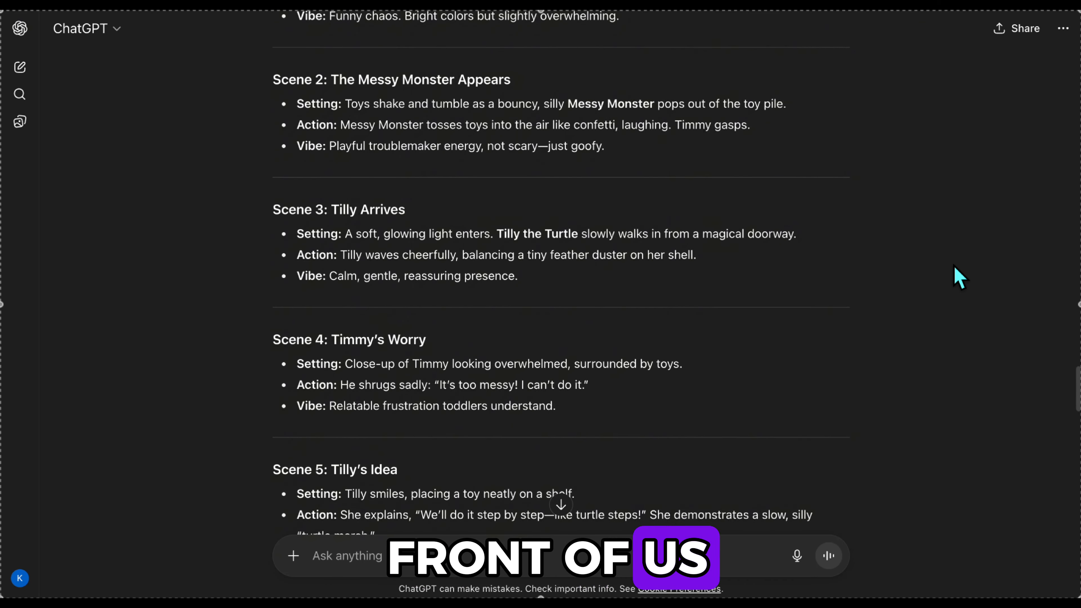
pyautogui.scroll(-3, 959, 278)
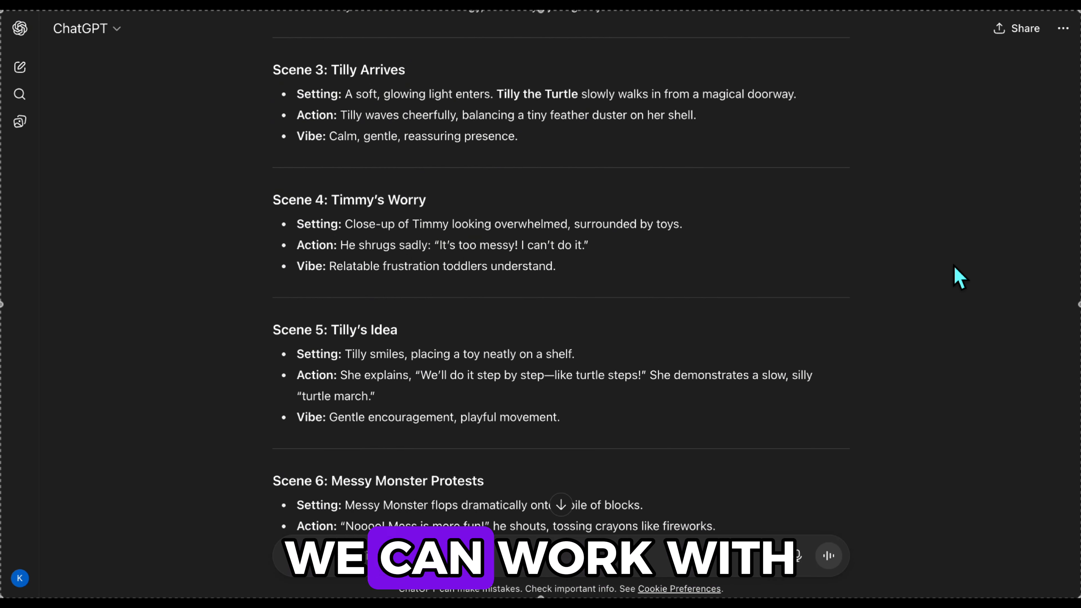
pyautogui.scroll(-5, 959, 278)
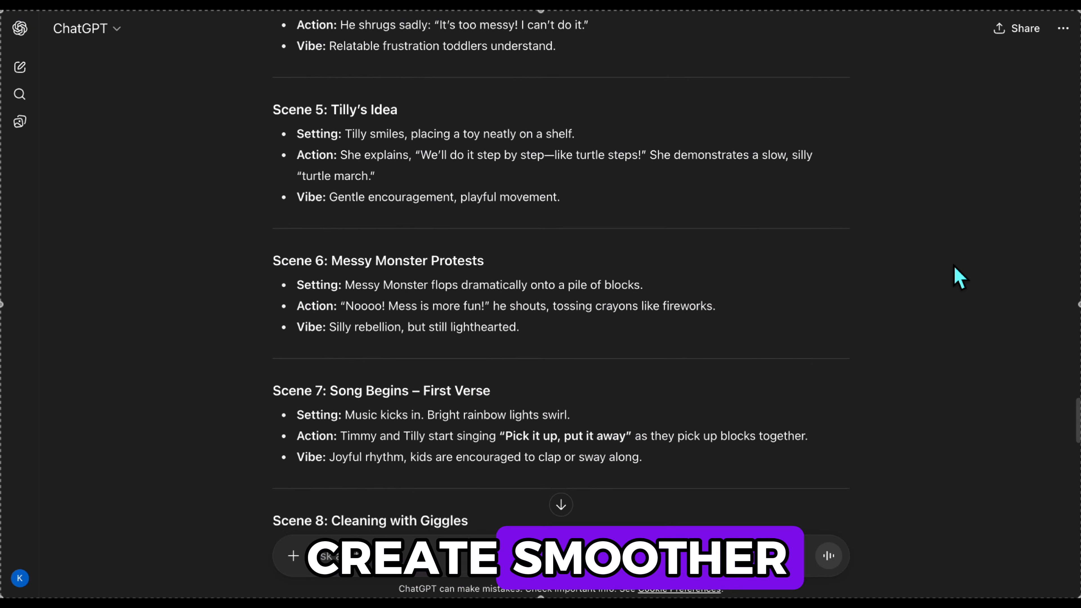
pyautogui.scroll(-5, 959, 277)
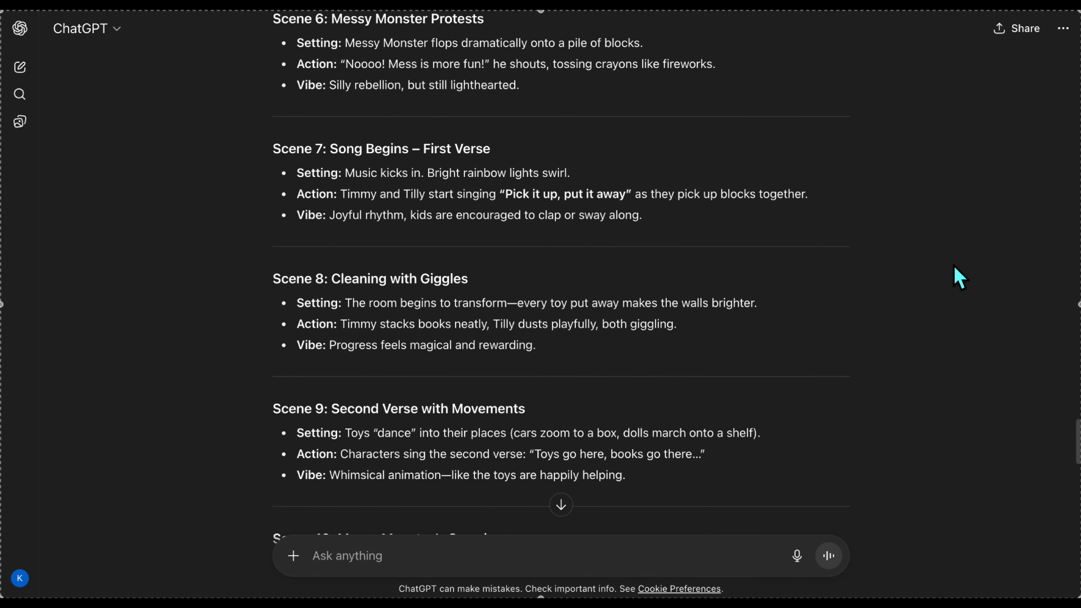
pyautogui.scroll(-5, 959, 278)
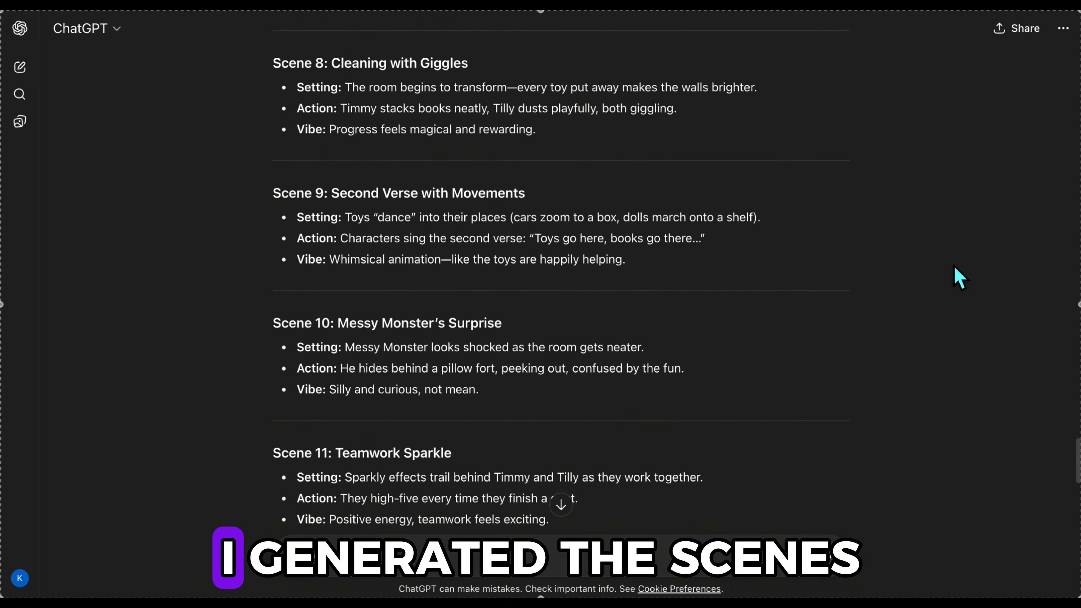
pyautogui.scroll(-5, 958, 278)
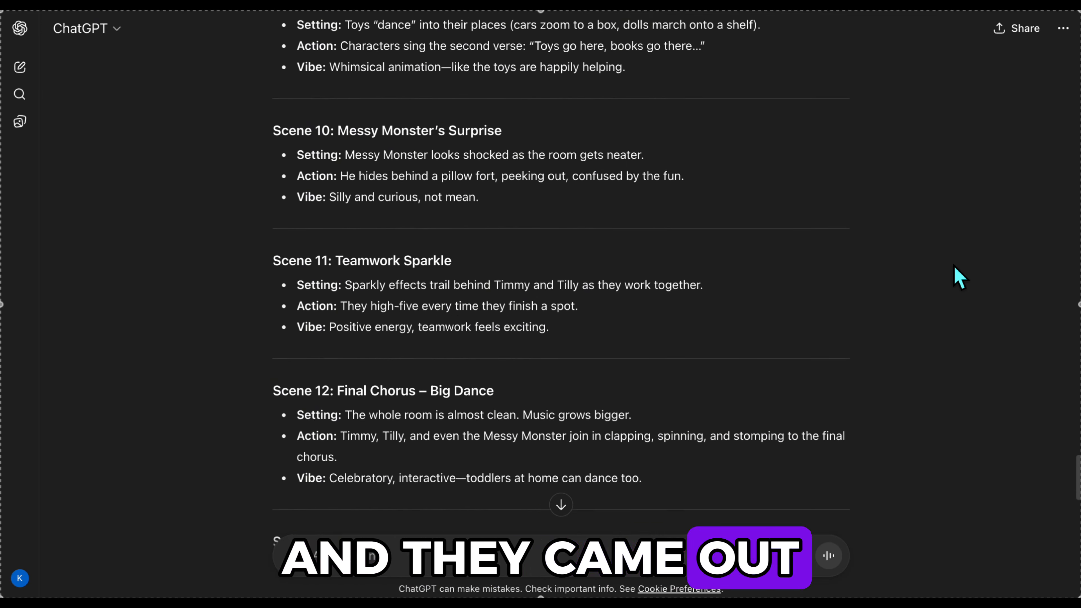
pyautogui.scroll(-4, 958, 277)
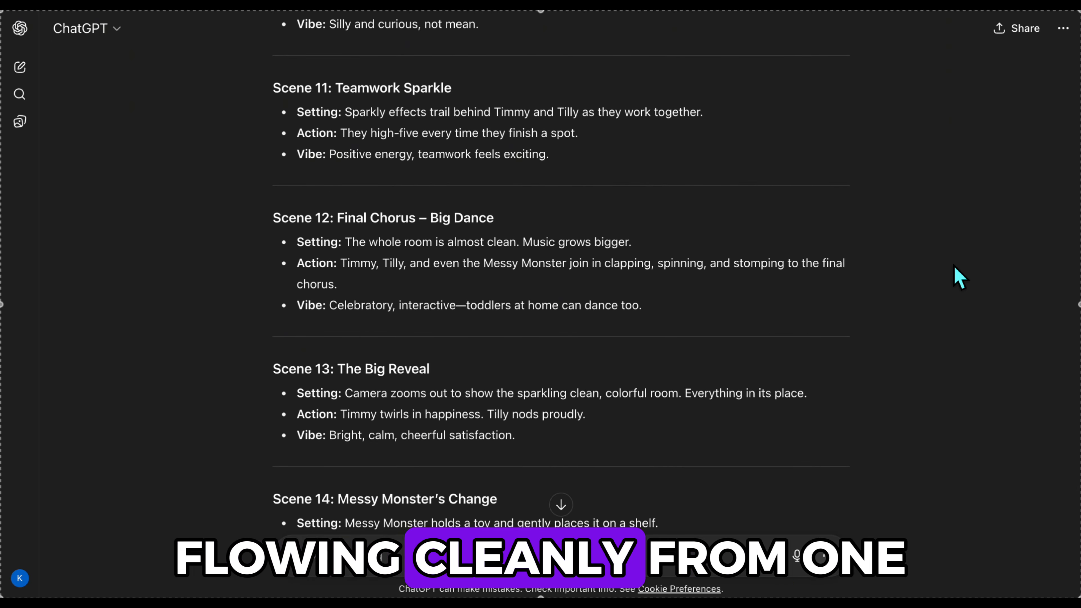
pyautogui.scroll(-10, 959, 277)
# Request an AI image prompt for each of the 15 scenes in a Pixar-inspired 3D look, ending with the Pixar-style 3D, Ultra HDR phrase
pyautogui.click(340, 570)
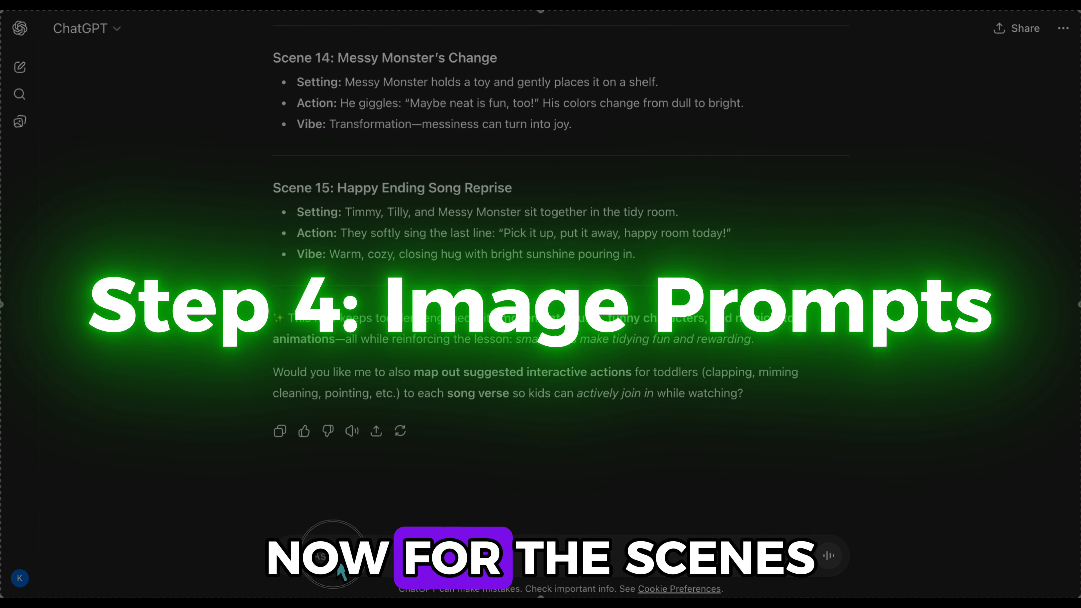
pyautogui.press('super+v')
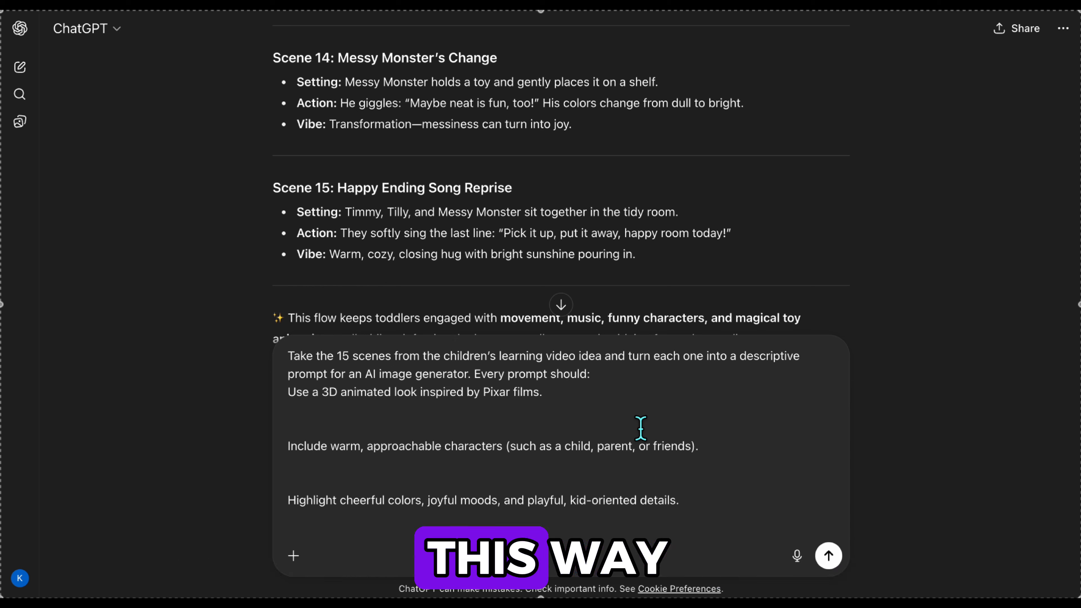
pyautogui.scroll(-1, 641, 428)
pyautogui.scroll(-5, 640, 428)
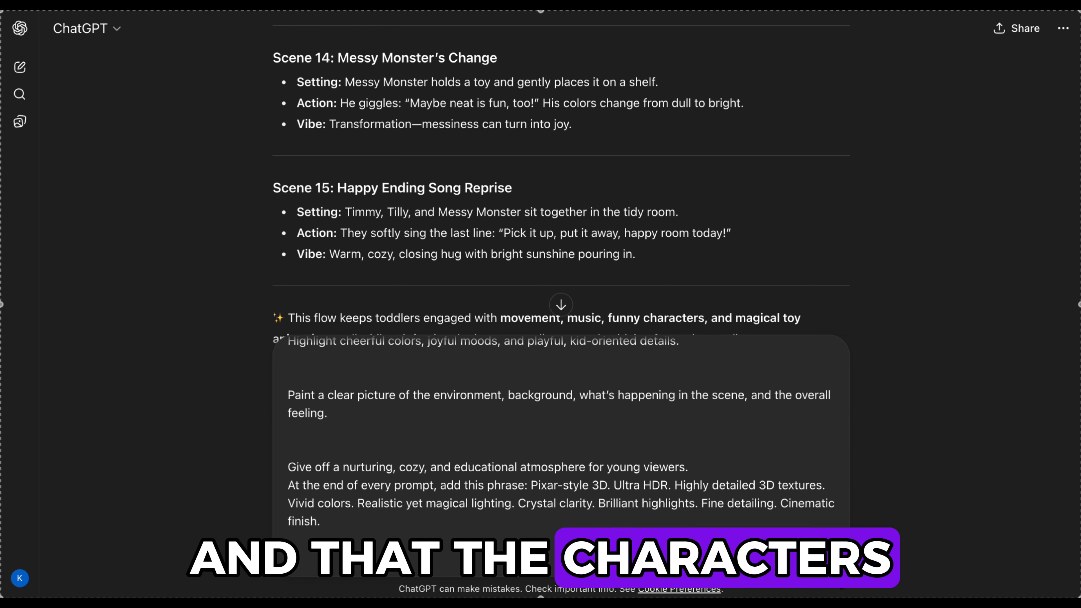
pyautogui.click(832, 563)
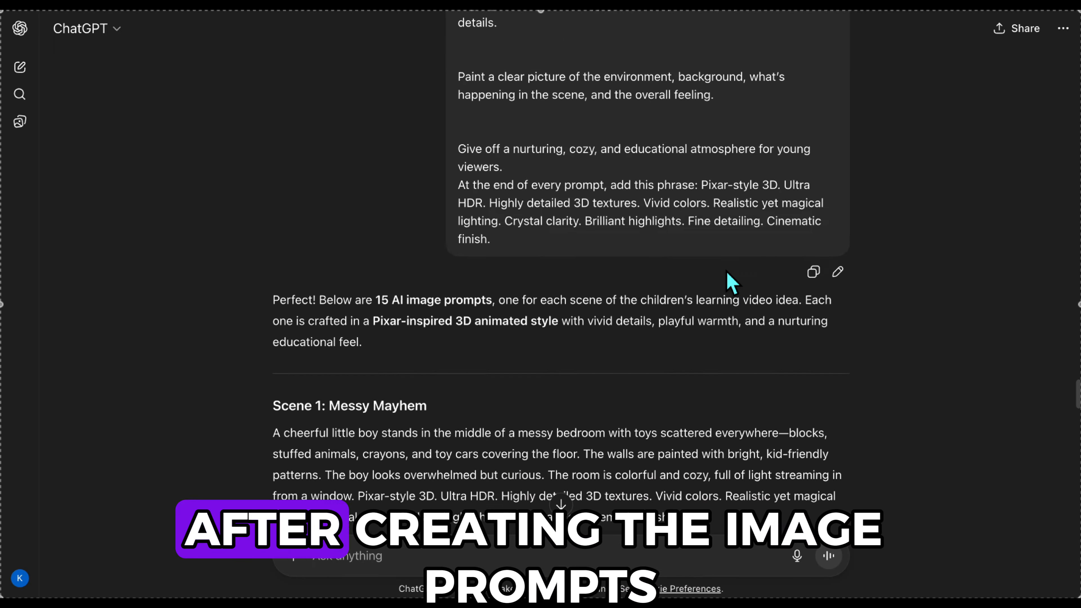
# Review the 15 AI image prompts from Scene 1 to Scene 15, checking each description and its closing Pixar-style phrase
pyautogui.scroll(-4, 730, 281)
pyautogui.scroll(-6, 724, 374)
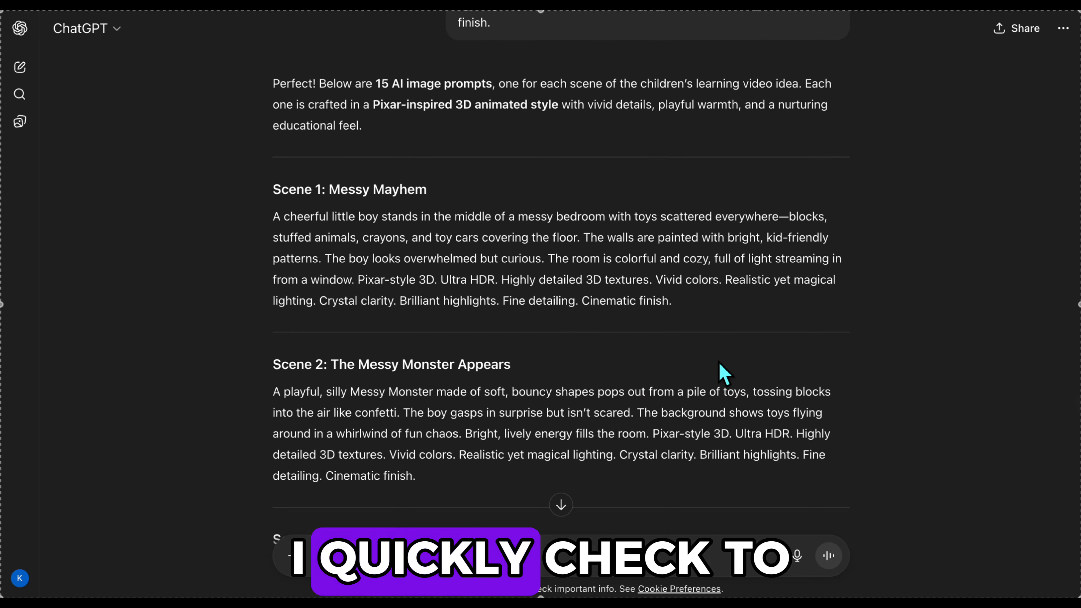
pyautogui.scroll(-9, 714, 358)
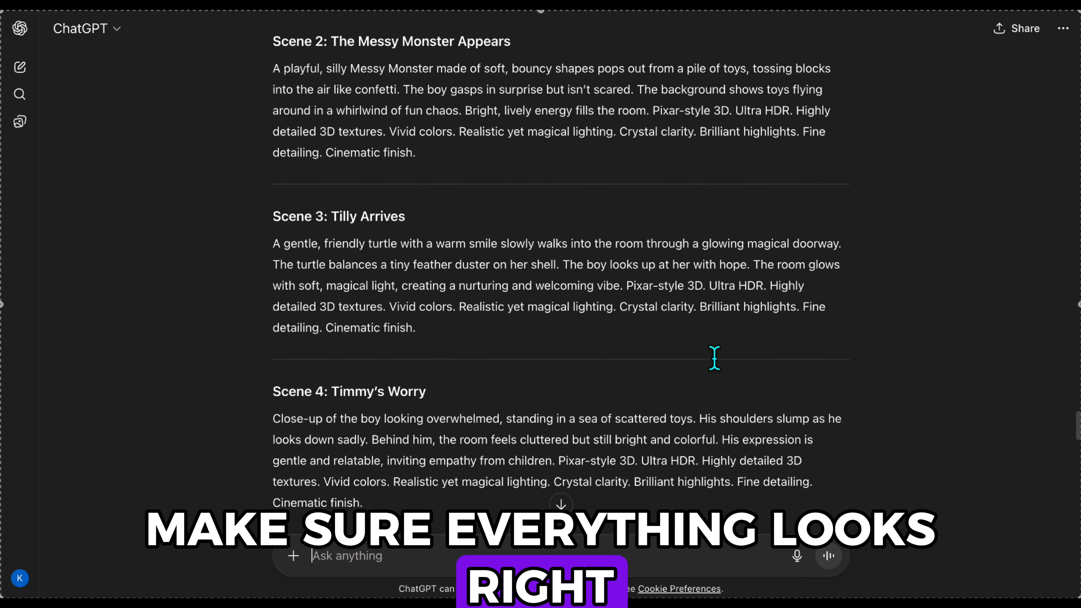
pyautogui.scroll(-6, 715, 357)
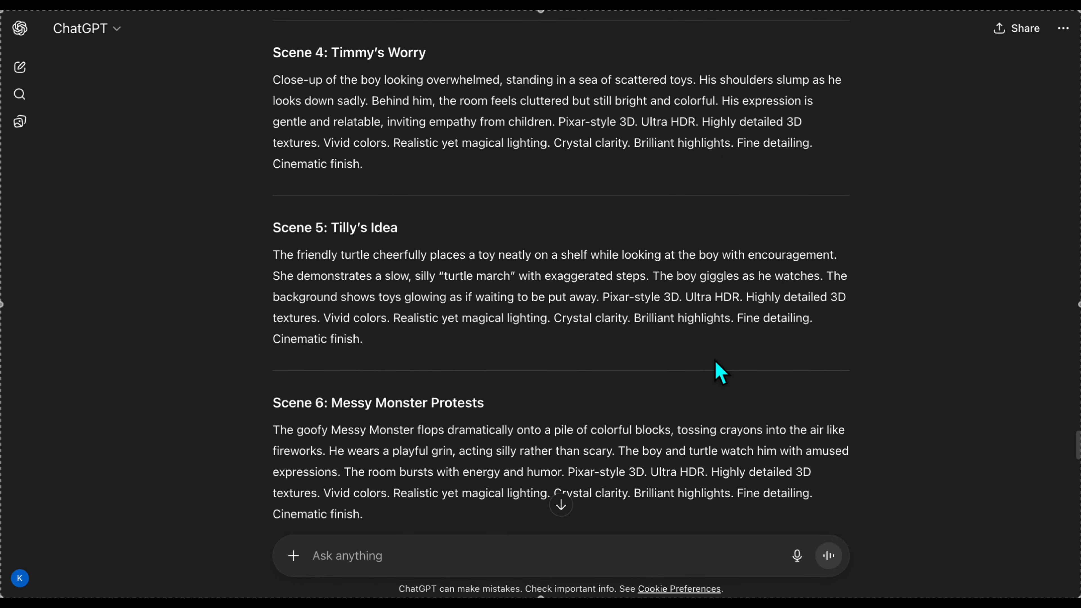
pyautogui.scroll(-9, 719, 372)
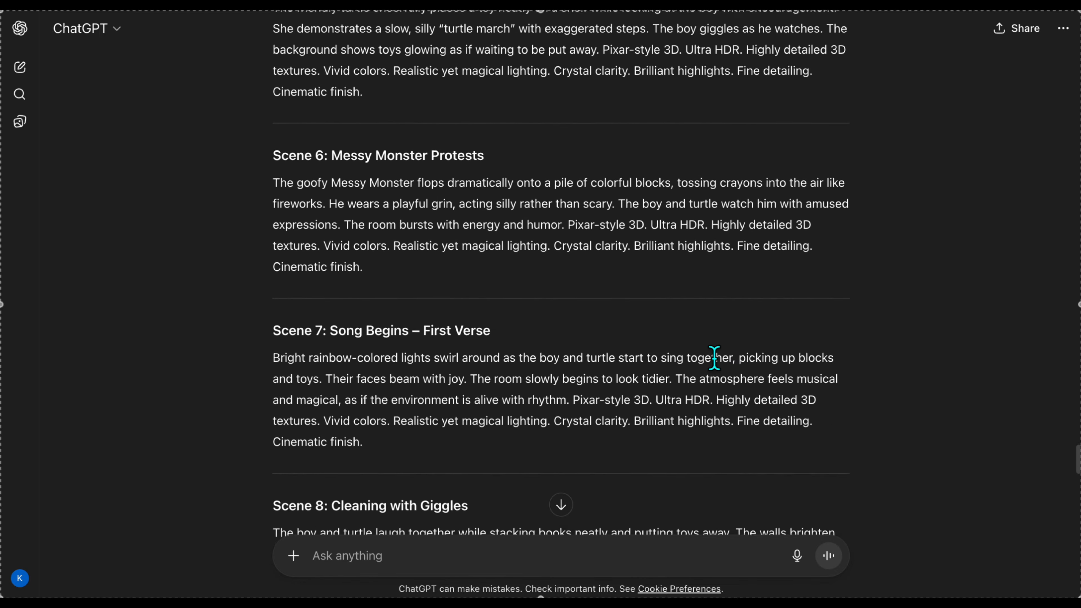
pyautogui.scroll(-12, 719, 371)
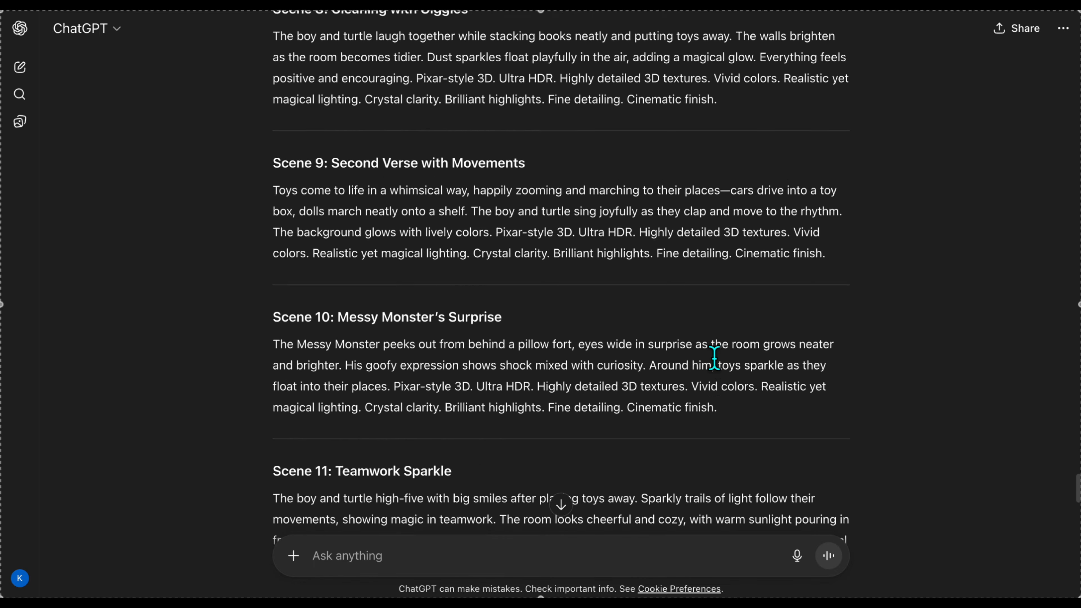
pyautogui.scroll(-9, 715, 357)
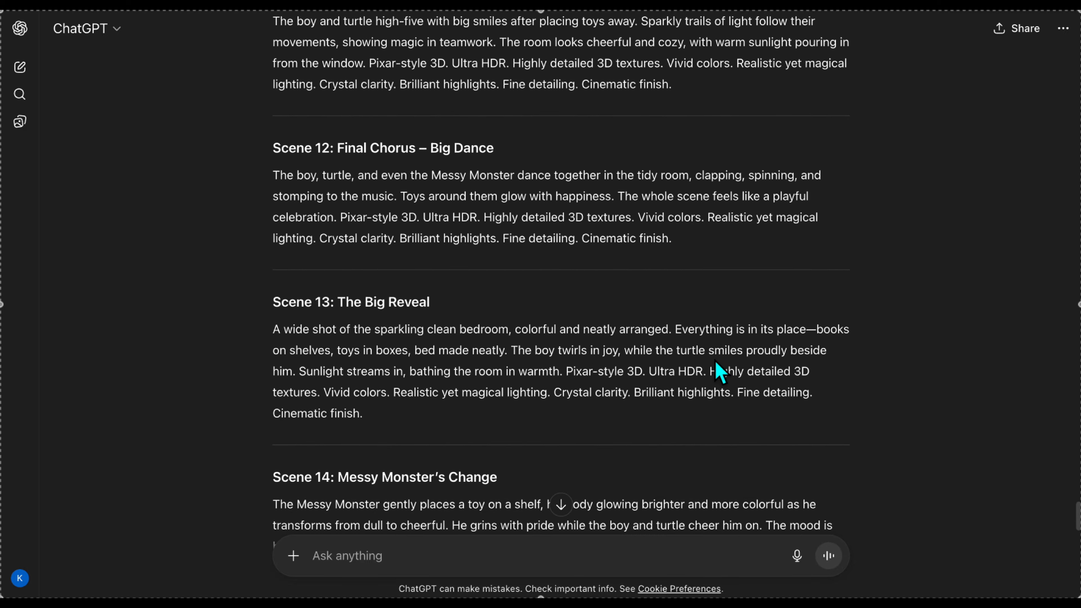
pyautogui.scroll(-3, 716, 362)
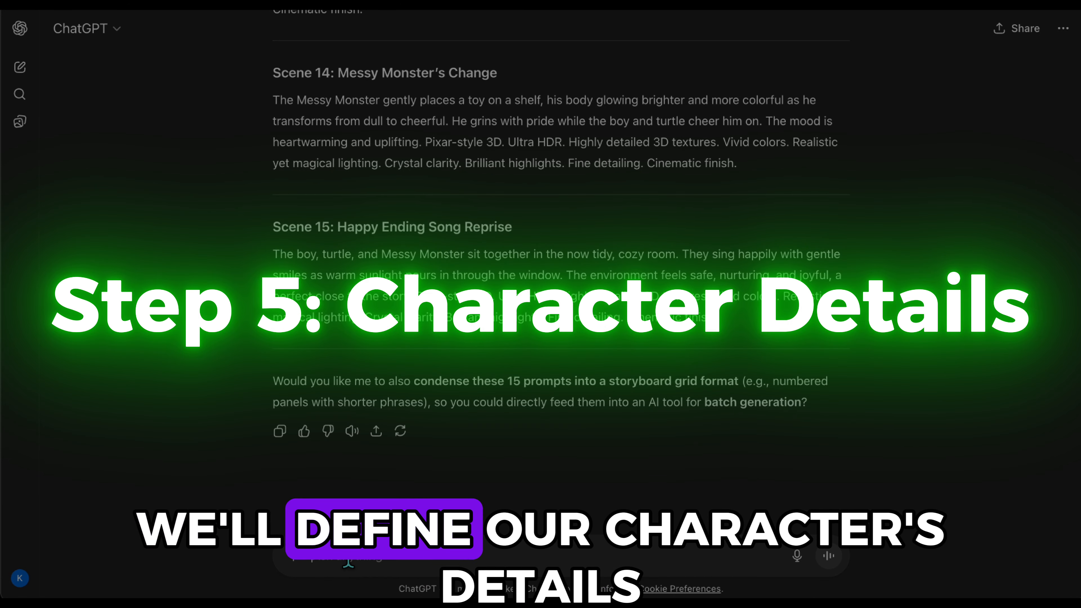
# Request a rich, detailed profile of each principal character, covering visual traits, clothing style and defining features, and look through the profiles
pyautogui.press('super+v')
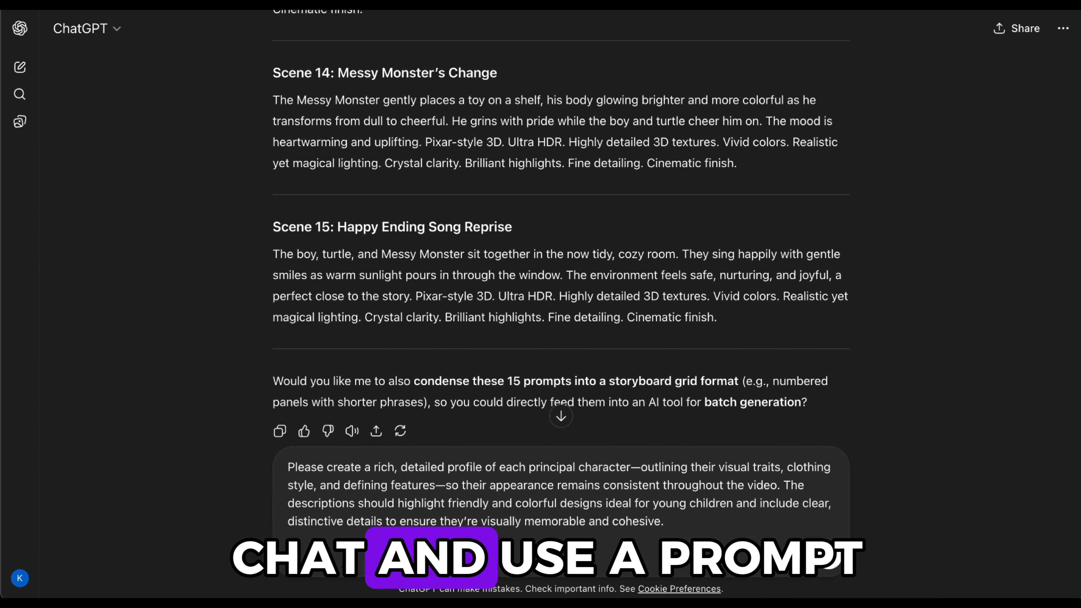
pyautogui.click(843, 562)
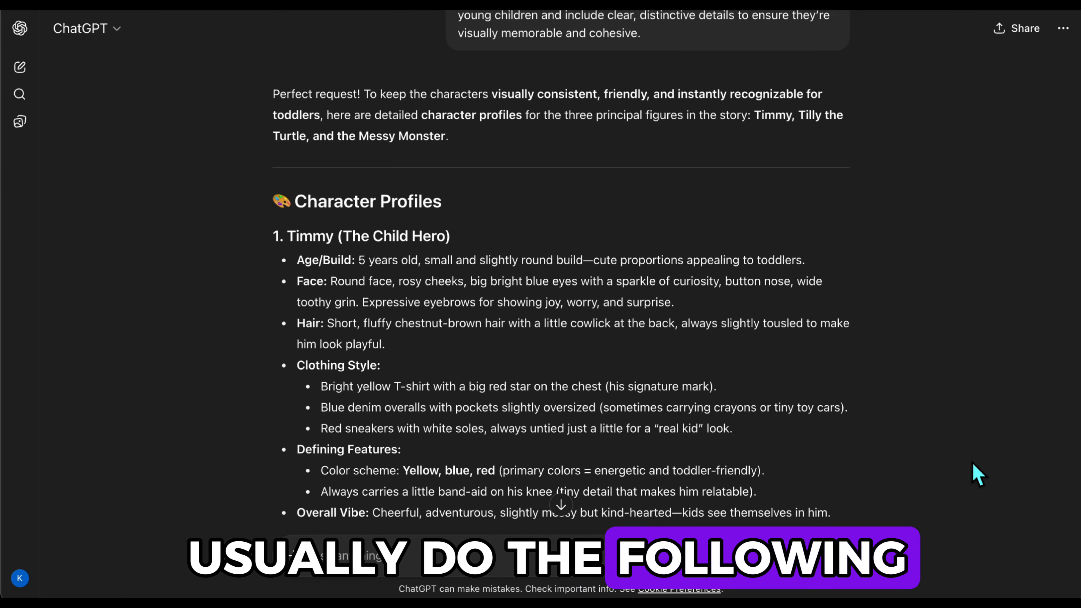
pyautogui.scroll(-12, 977, 475)
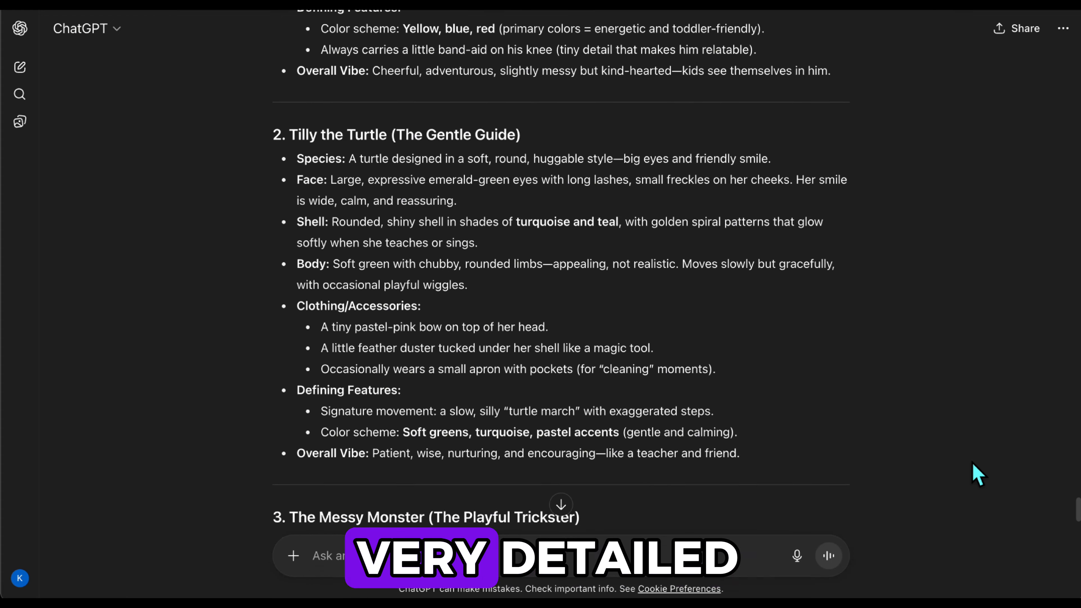
pyautogui.scroll(-6, 977, 475)
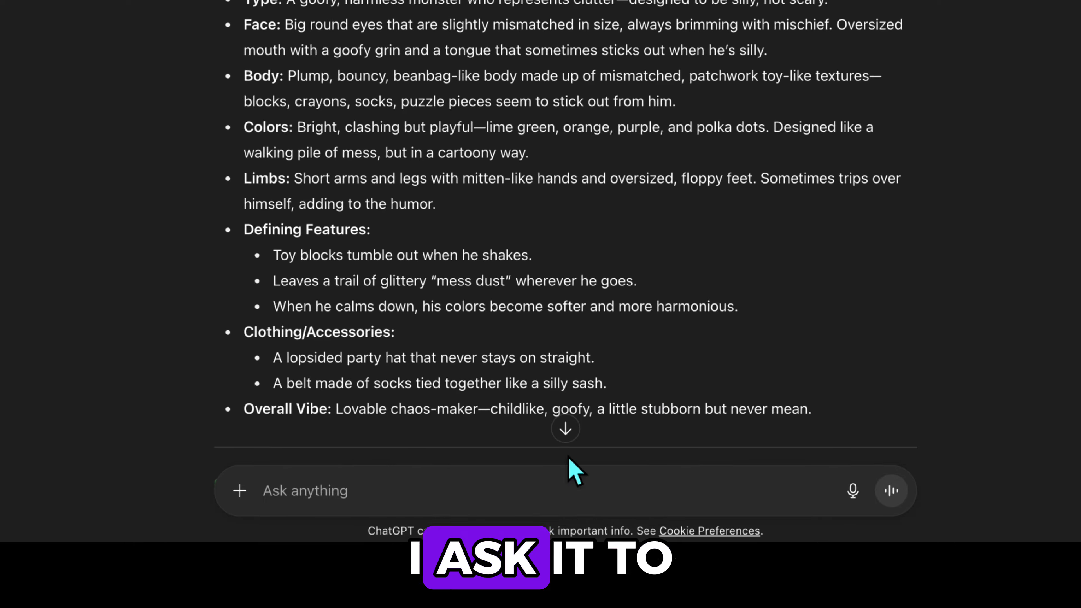
# Ask to keep the details a little bit shorter and write them in one paragraph for each character
pyautogui.write('keep details a little bit shor')
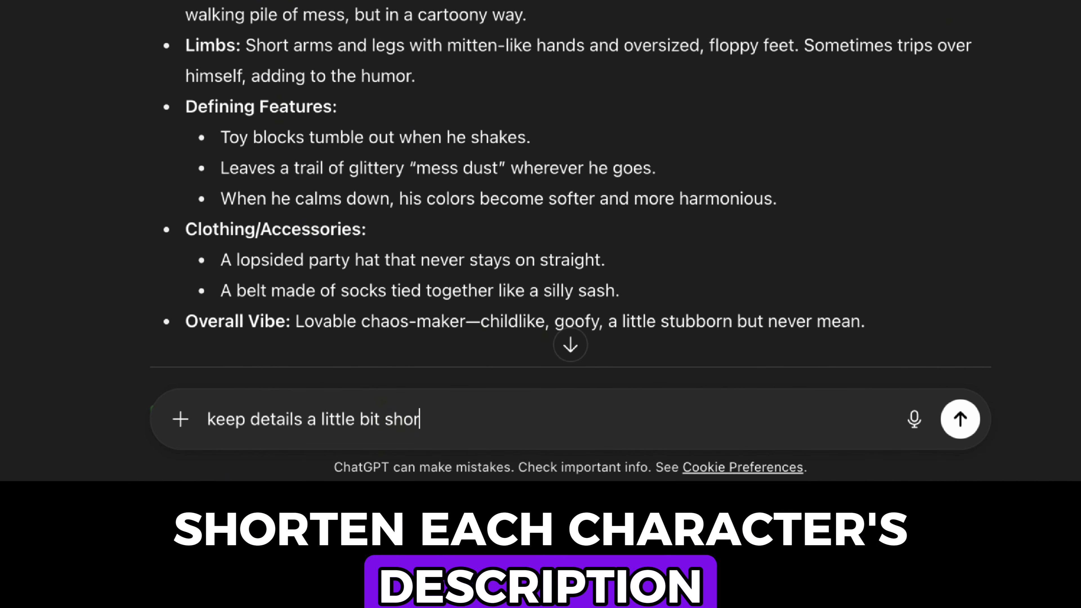
pyautogui.write('ter and write them as one pa')
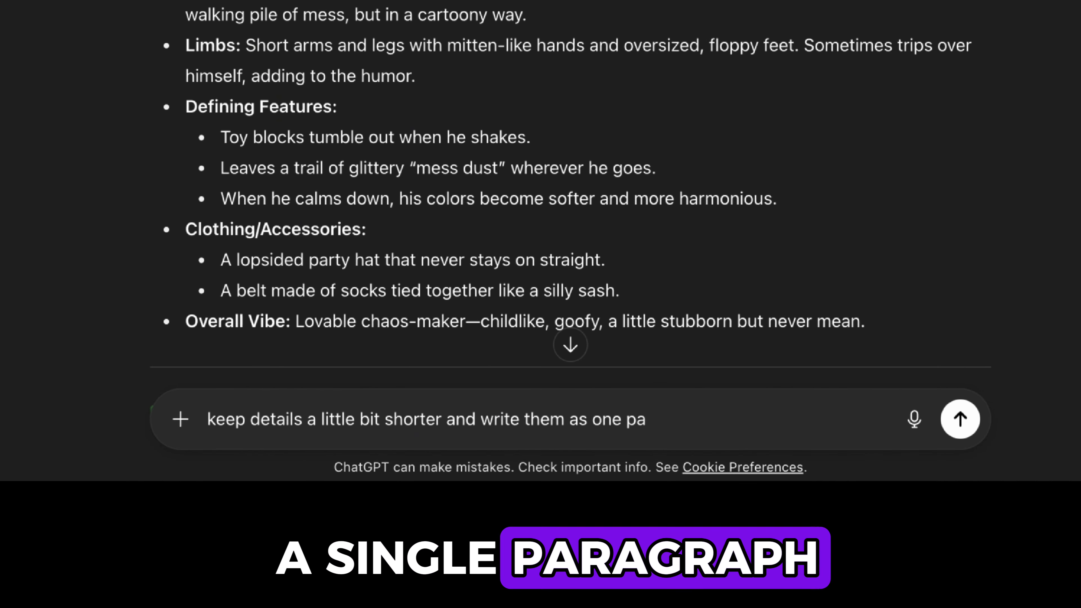
pyautogui.press('BackSpace')
pyautogui.press('BackSpace')
pyautogui.press('BackSpace')
pyautogui.press('BackSpace')
pyautogui.press('BackSpace')
pyautogui.press('BackSpace')
pyautogui.write('one paragraph')
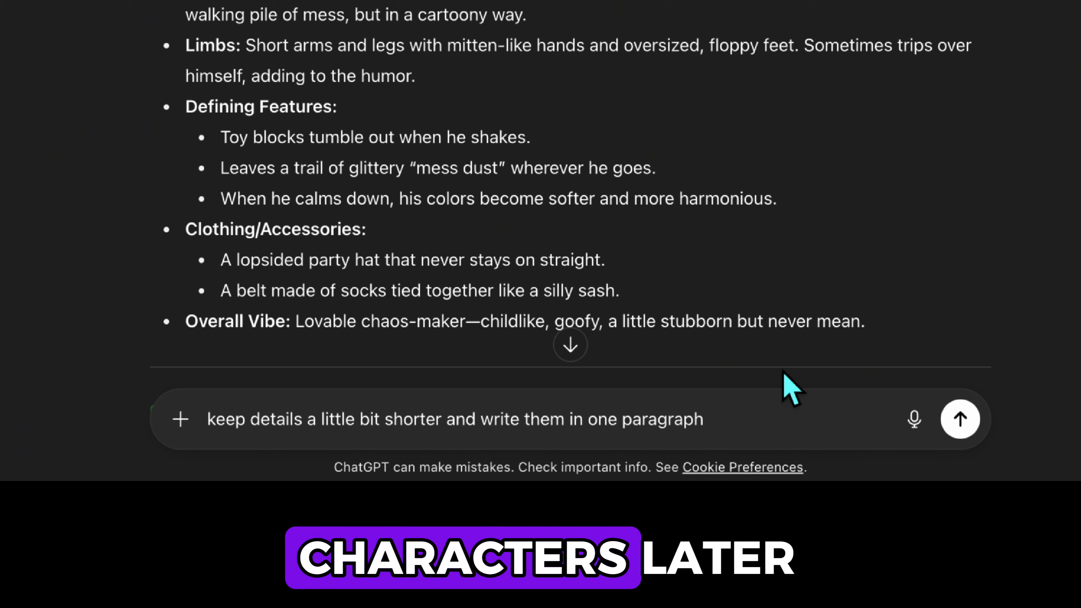
pyautogui.write(' for each character')
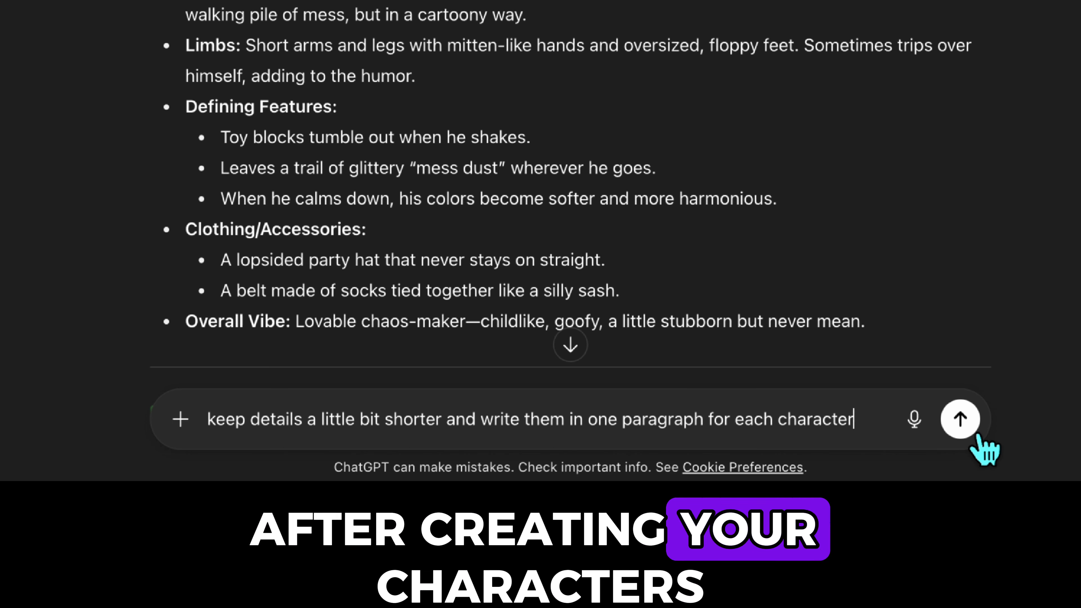
pyautogui.click(961, 421)
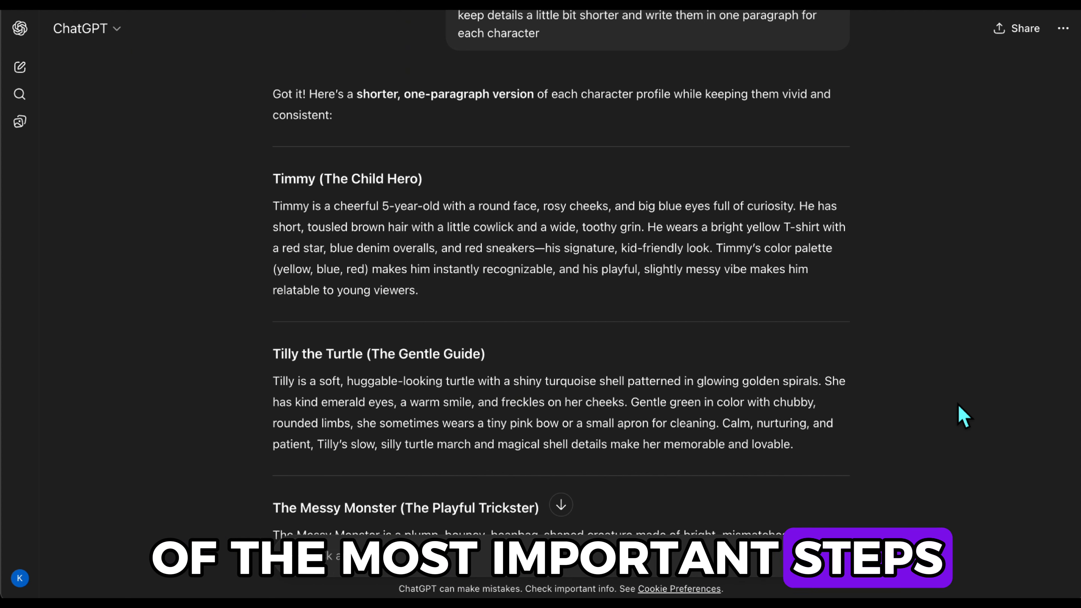
# Copy the shortened profiles of all three characters into the empty Google Docs document "characters"
pyautogui.scroll(-3, 963, 417)
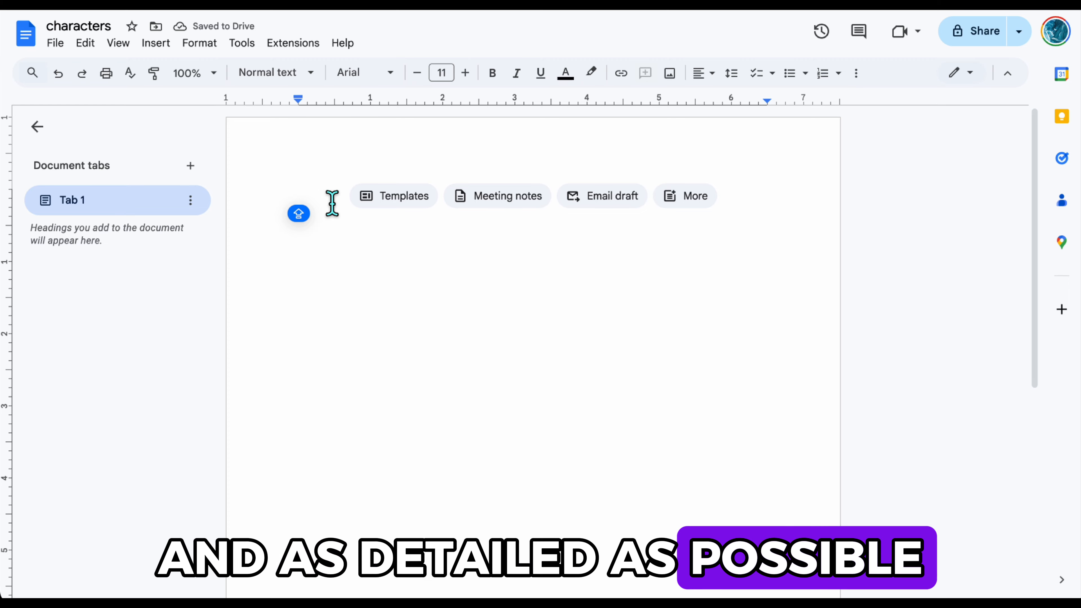
pyautogui.hotkey('ctrl', 'v')
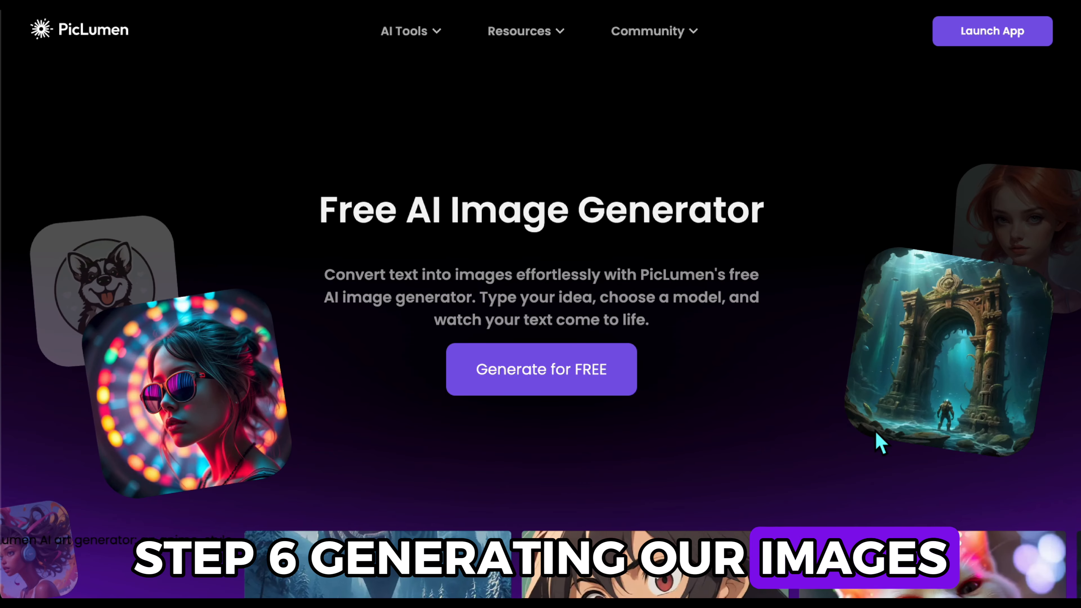
# Launch the PicLumen app, sign in with Google, and open the image creation page, dismissing the new-model announcement
pyautogui.click(979, 41)
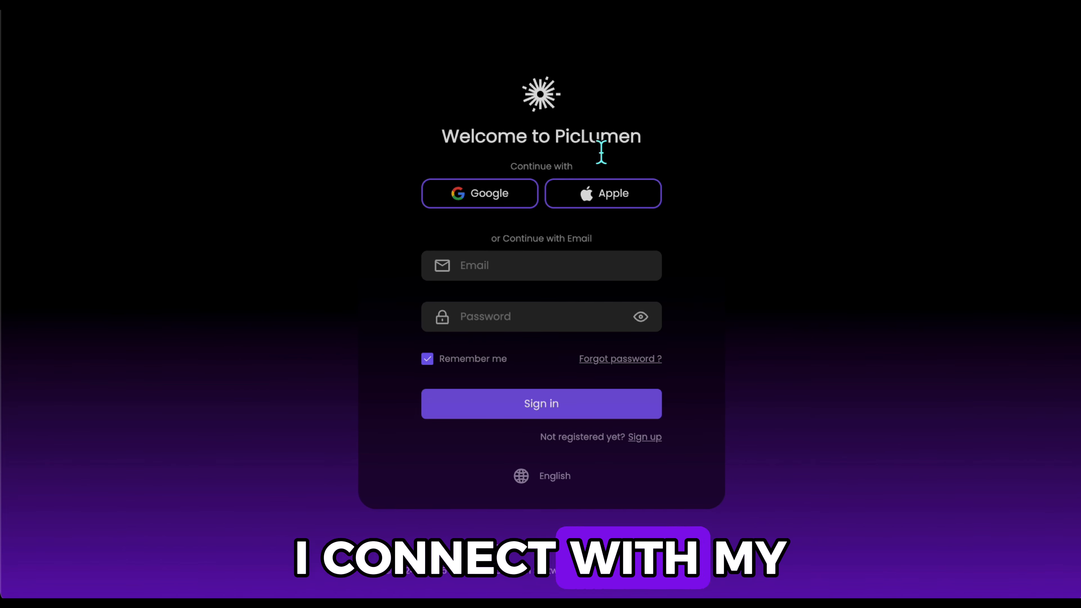
pyautogui.click(479, 200)
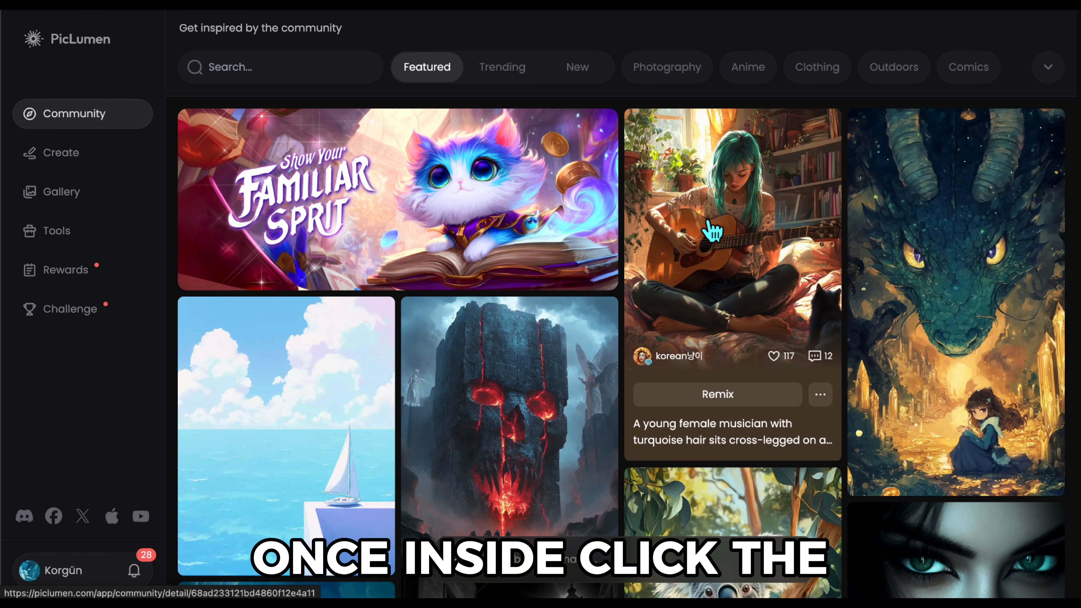
pyautogui.click(75, 158)
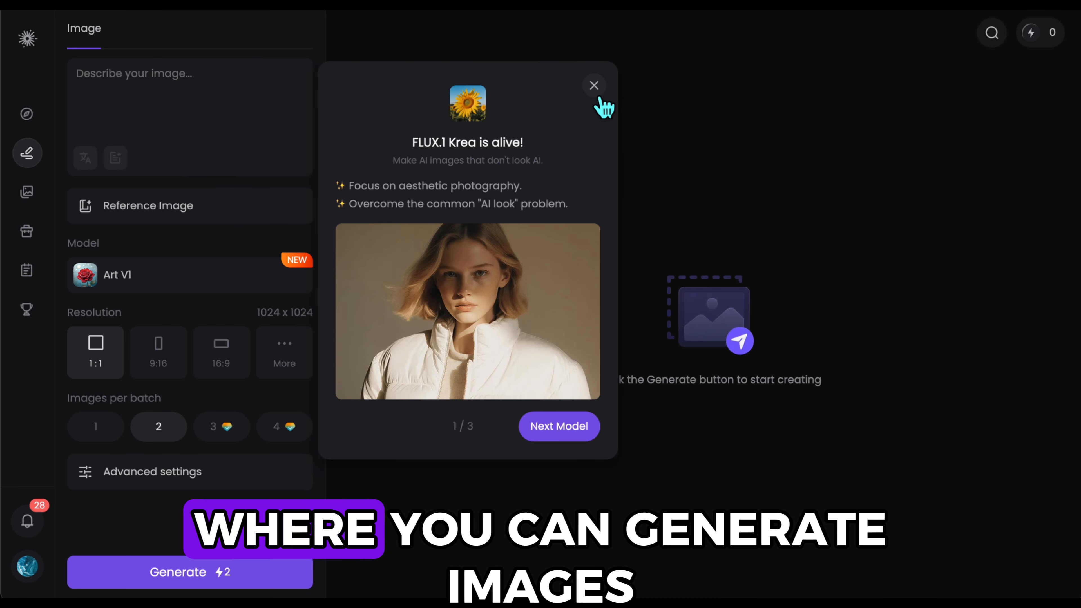
pyautogui.click(595, 87)
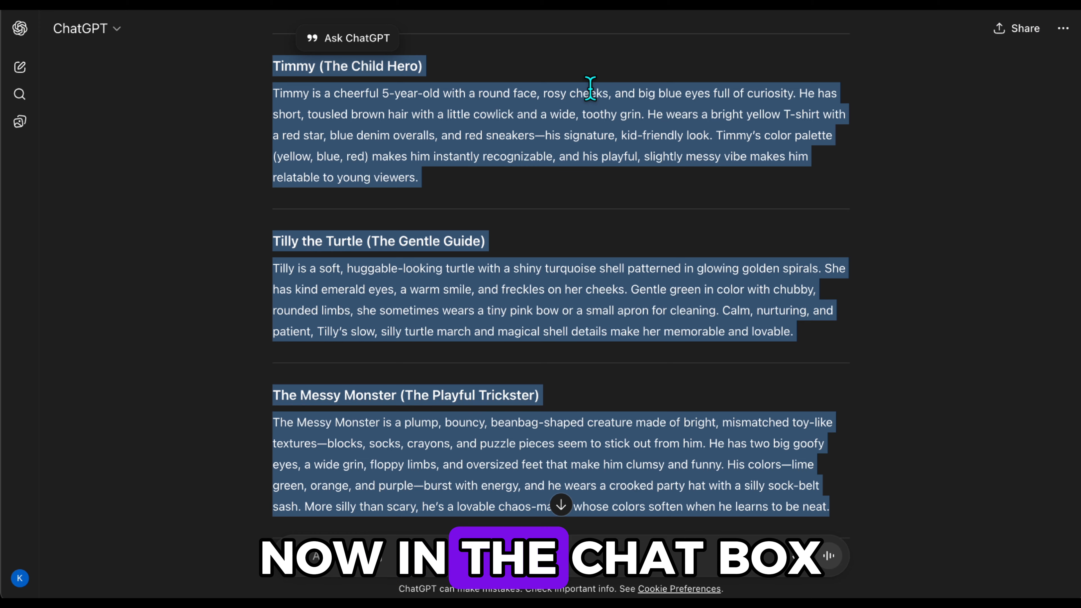
# Copy the Scene 1: Messy Mayhem image prompt from ChatGPT into PicLumen's image description
pyautogui.scroll(20, 538, 183)
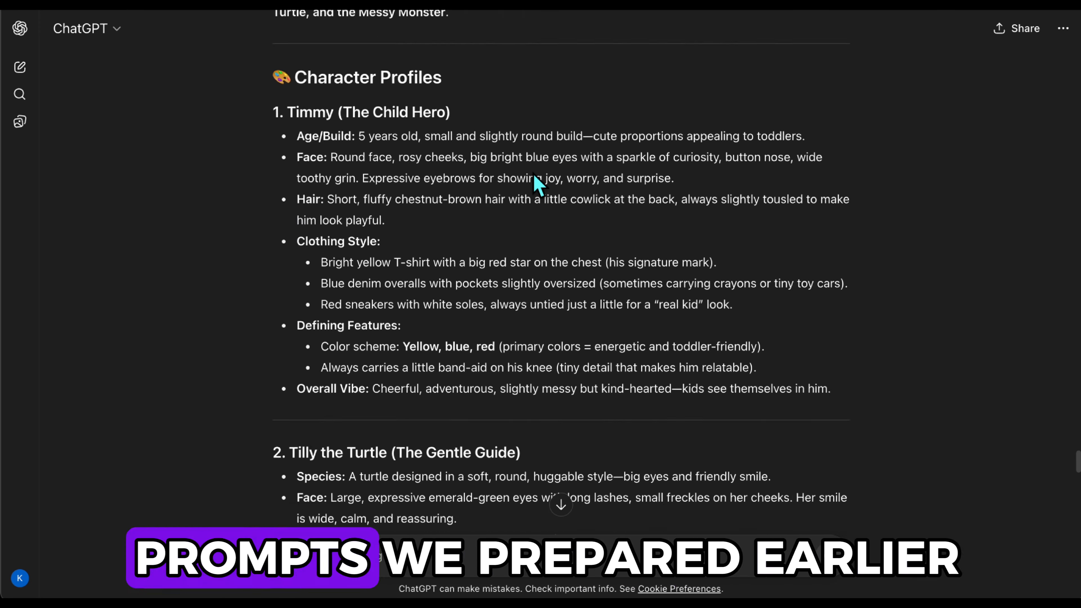
pyautogui.scroll(20, 535, 178)
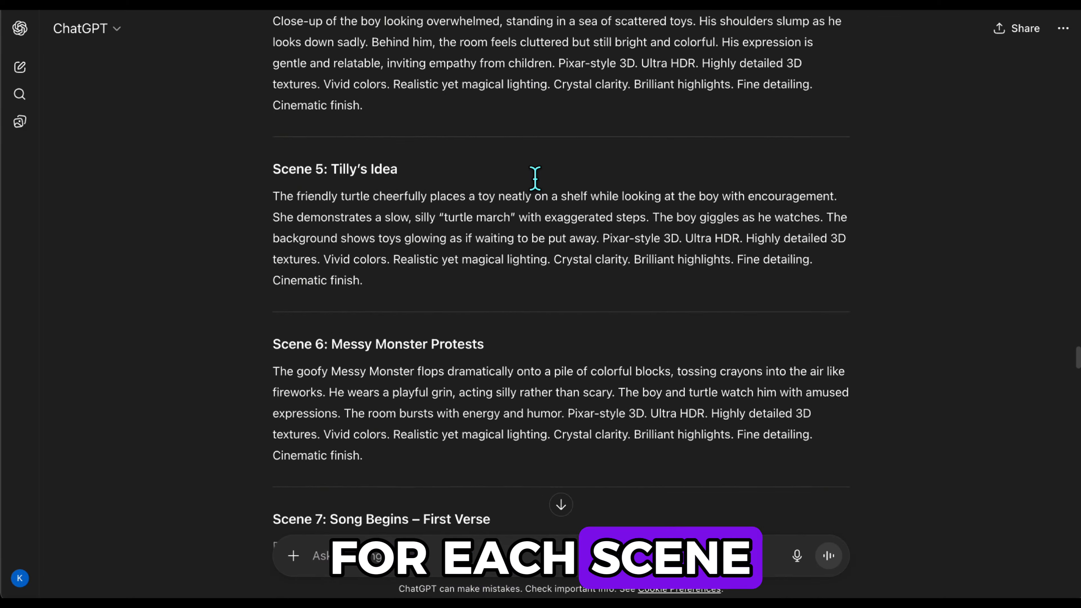
pyautogui.scroll(2, 537, 184)
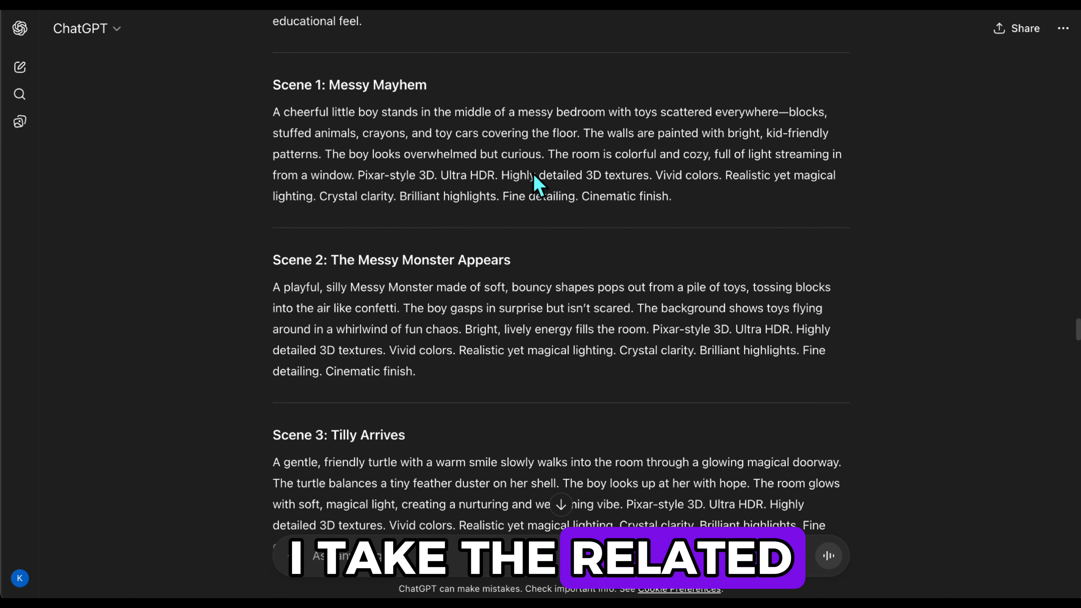
pyautogui.tripleClick(333, 148)
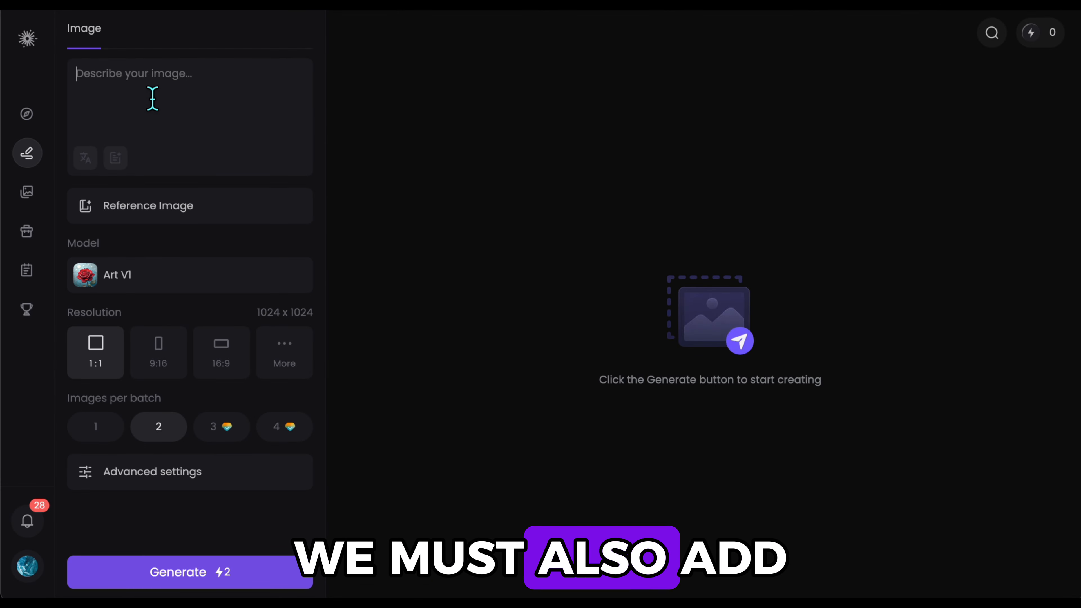
pyautogui.write('A cheerful little boy stands in the middle of a messy bedroom with toys scattered everywhere—blocks, stuffed animals, crayons, and toy cars covering the floor. The walls are painted with bright, kid-friendly patterns. The boy looks overwhelmed but curious. The room is colorful and cozy, full of light streaming in from a window. Pixar-style 3D. Ultra HDR. Highly detailed 3D textures. Vivid colors. Realistic yet magical lighting. Crystal clarity. Brilliant highlights. Fine detailing. Cinematic finish.')
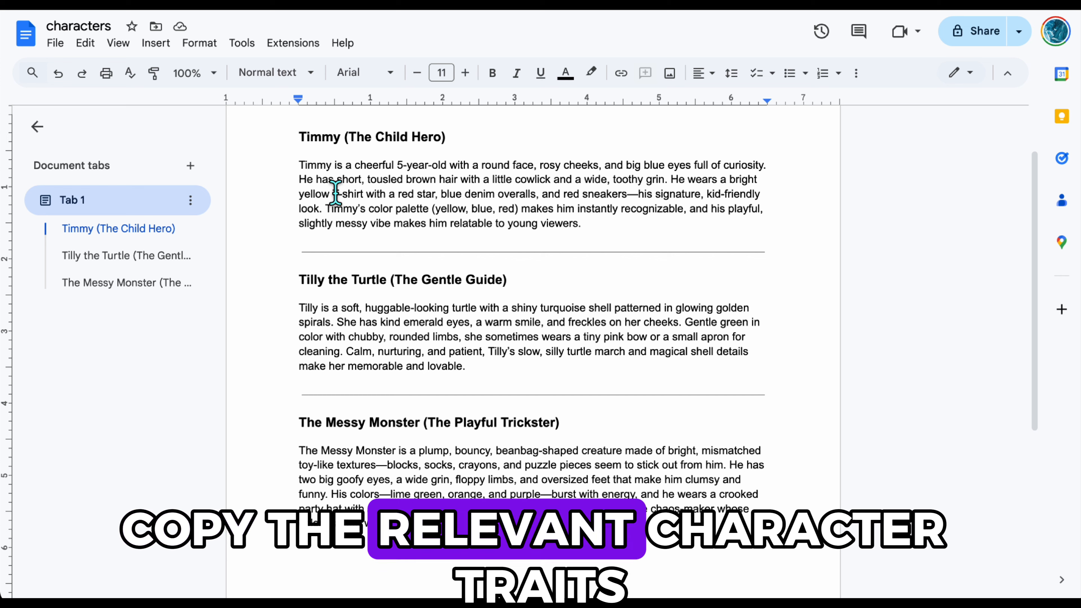
# Insert Timmy's description from the characters document in parentheses after "A cheerful little boy" in the PicLumen prompt, removing its opening "Timmy is"
pyautogui.tripleClick(336, 192)
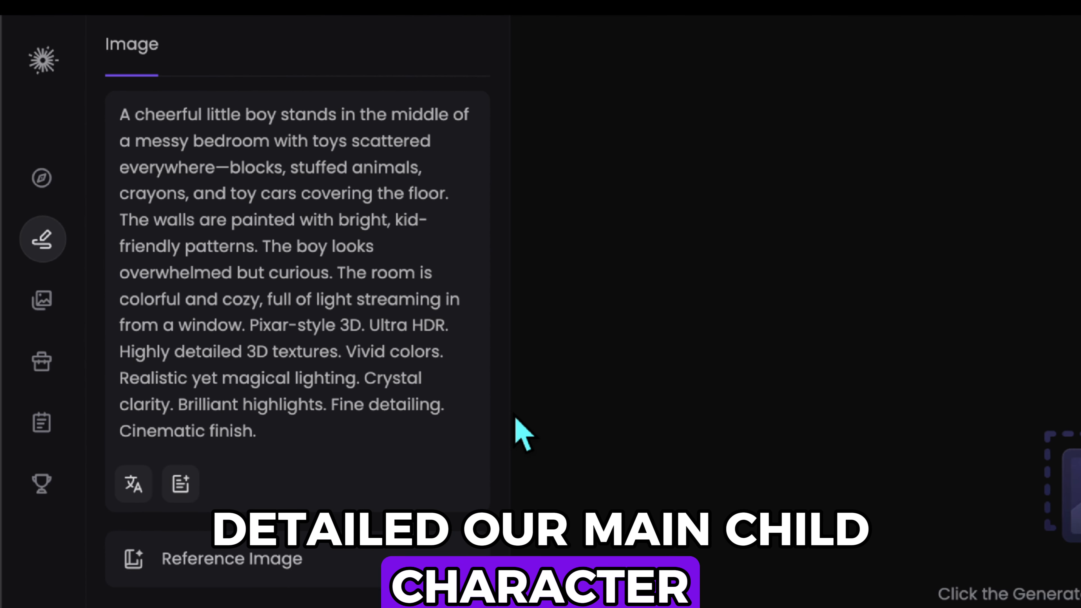
pyautogui.write('(Timmy is a cheerful 5-year-old with a round face, rosy cheeks, and big blue eyes full of curiosity. He has short, tousled brown hair with a little cowlick and a wide, toothy grin. He wears a bright yellow T-shirt with a red star, blue denim overalls, and red sneakers—his signature, kid-friendly look. Timmy’s color palette (yellow, blue, red) makes him instantly recognizable, and his playful, slightly messy vibe makes him relatable to young viewers.')
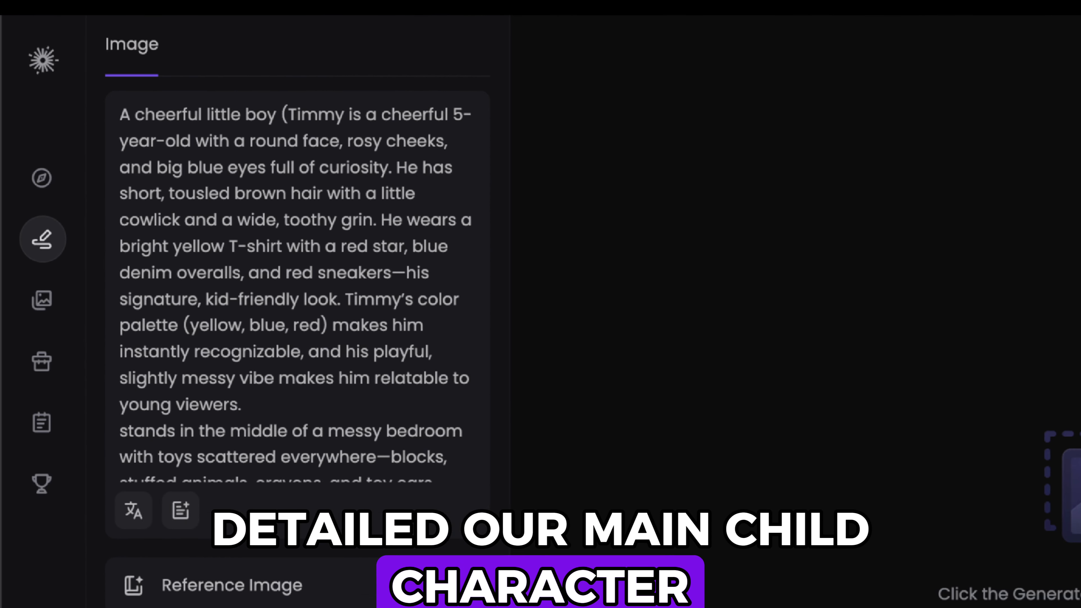
pyautogui.press('Delete')
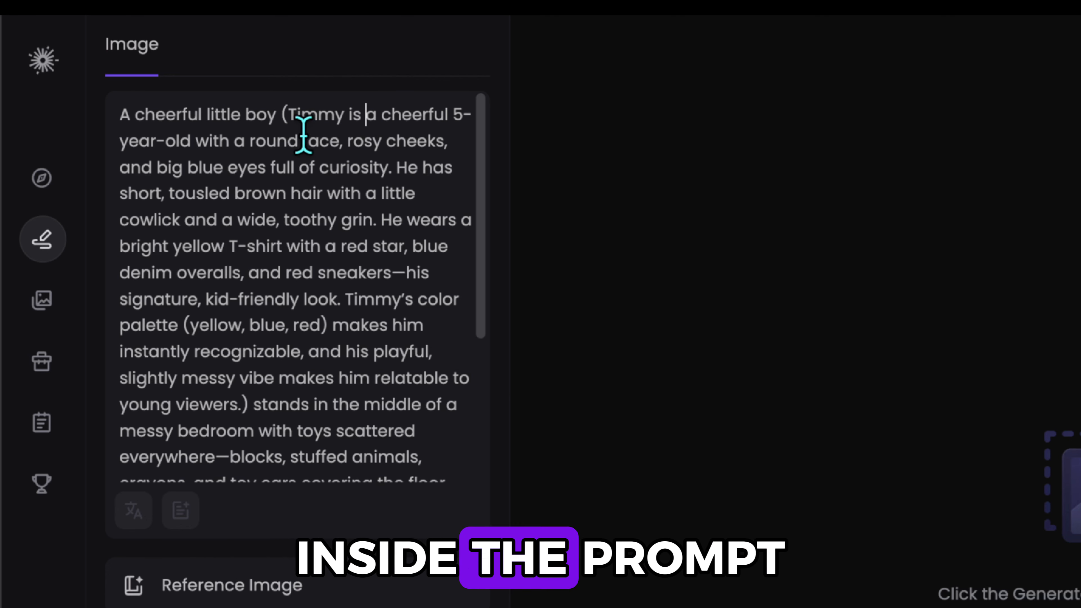
pyautogui.keyDown('shift'); pyautogui.click(287, 114); pyautogui.keyUp('shift')
pyautogui.press('BackSpace')
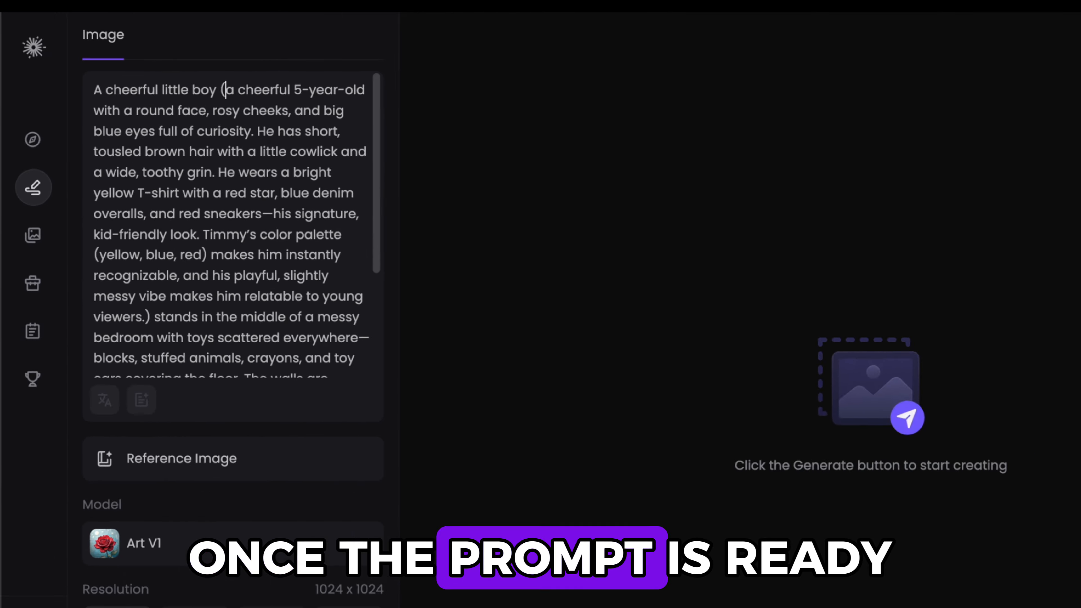
# Set the image resolution to 16:9 and generate the Scene 1 images with the Art V1 model
pyautogui.scroll(-5, 233, 348)
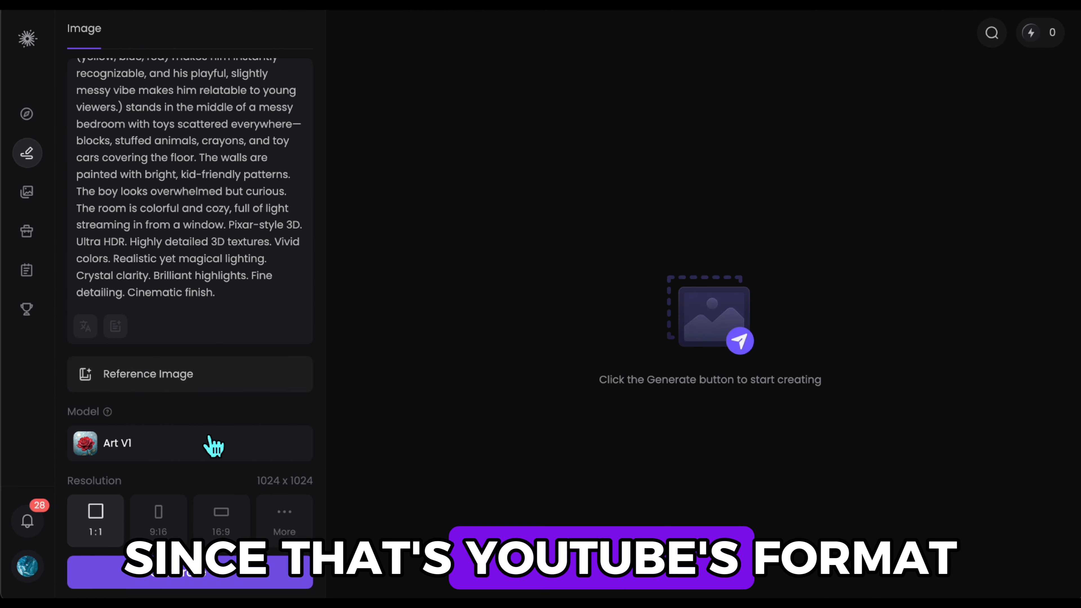
pyautogui.click(221, 524)
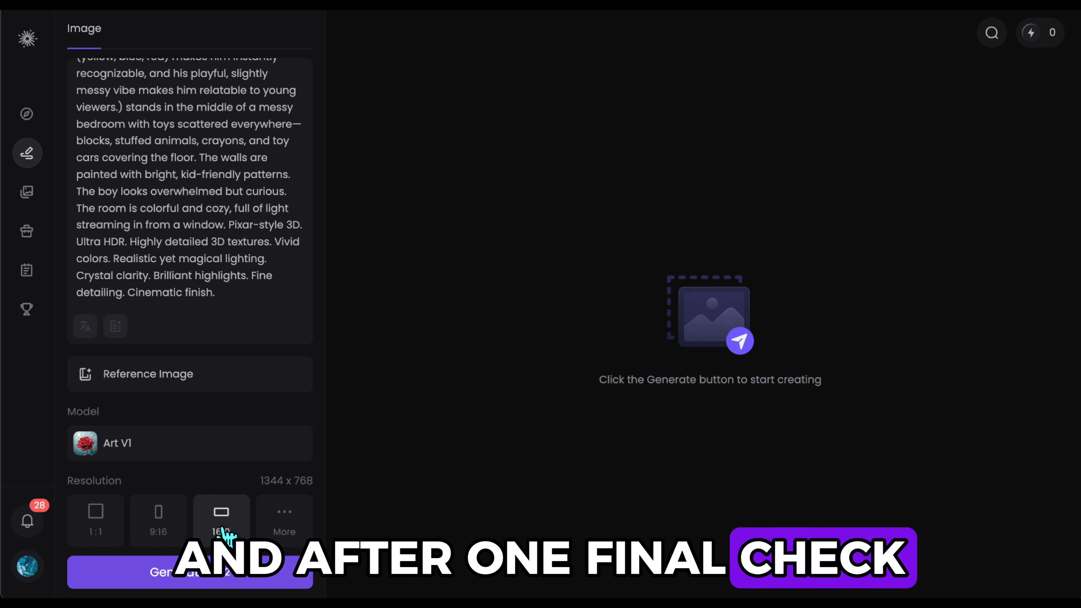
pyautogui.click(242, 589)
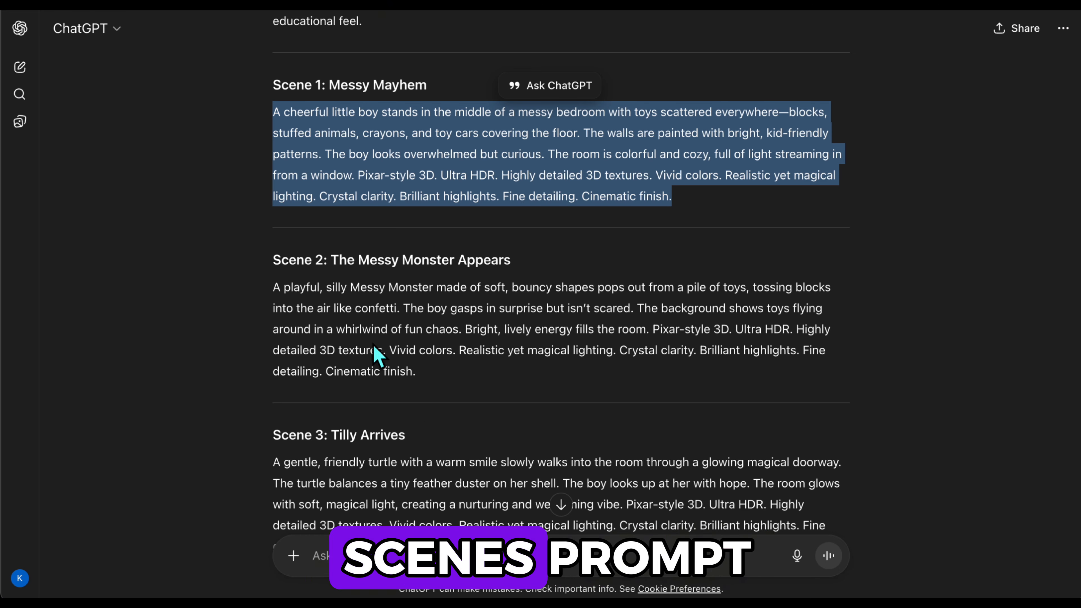
# Replace the image description in PicLumen with the Scene 2: The Messy Monster Appears prompt from ChatGPT
pyautogui.tripleClick(360, 332)
pyautogui.hotkey('ctrl', 'c')
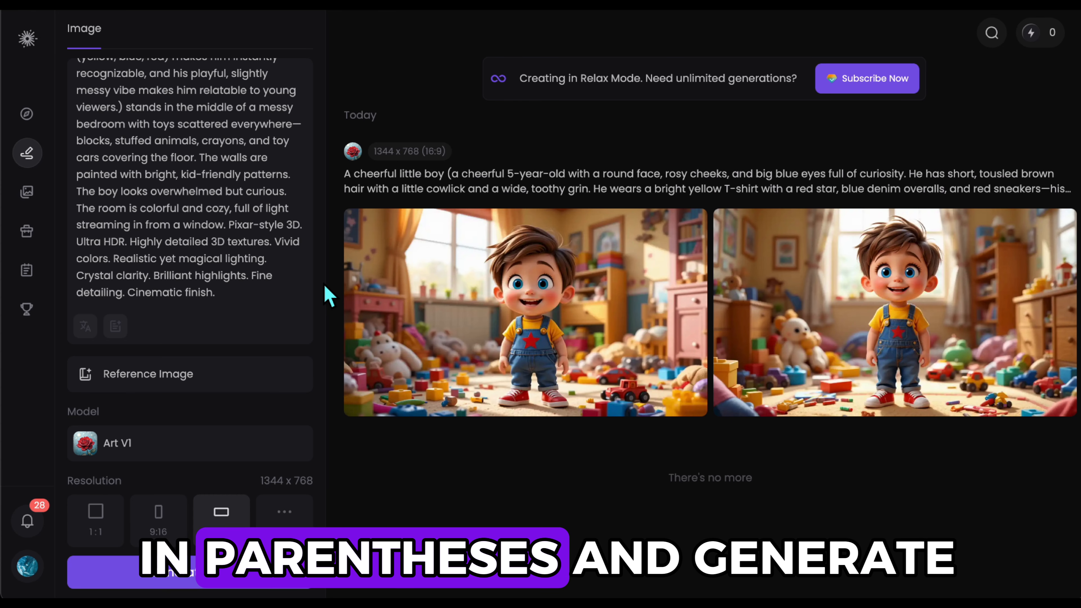
pyautogui.hotkey('ctrl', 'a')
pyautogui.hotkey('ctrl', 'v')
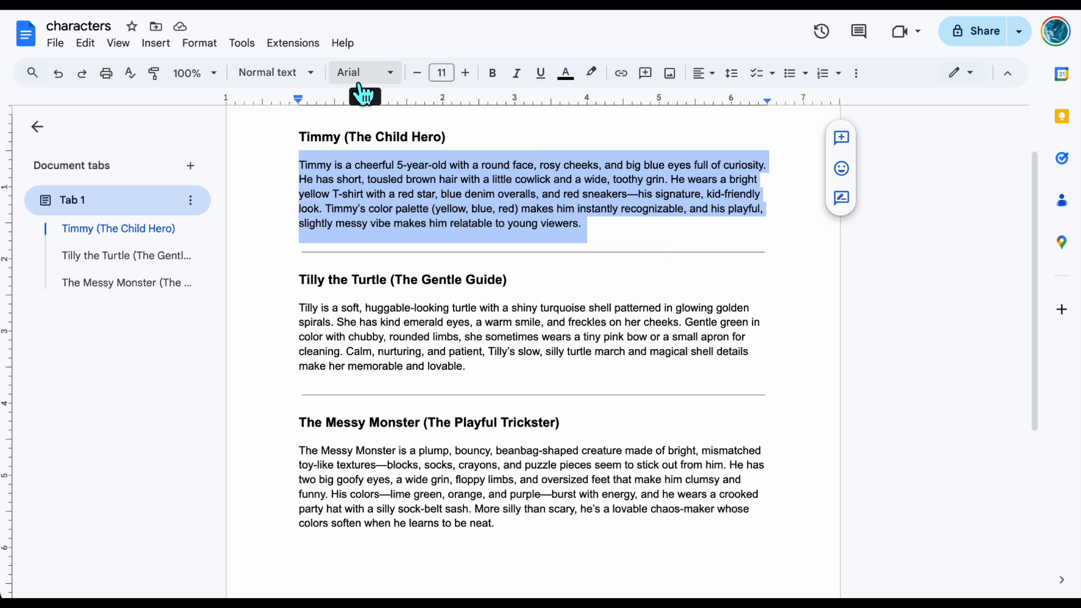
# Insert the Messy Monster's description from the characters document in parentheses after "A playful, silly Messy Monster" in the PicLumen prompt
pyautogui.tripleClick(383, 492)
pyautogui.hotkey('ctrl', 'c')
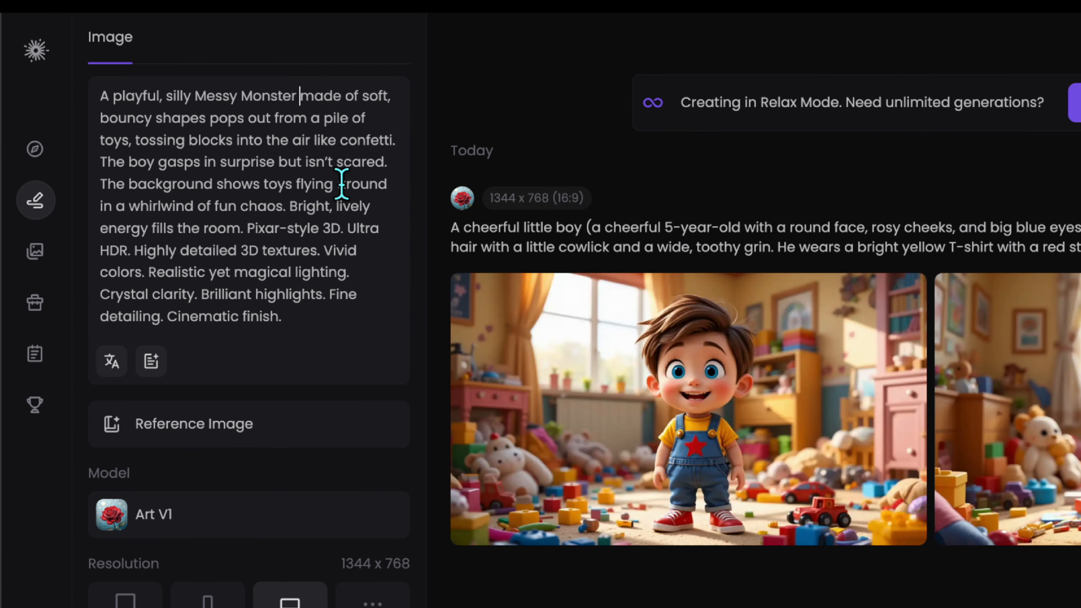
pyautogui.write('(')
pyautogui.hotkey('ctrl', 'v')
pyautogui.press('BackSpace')
pyautogui.write(')')
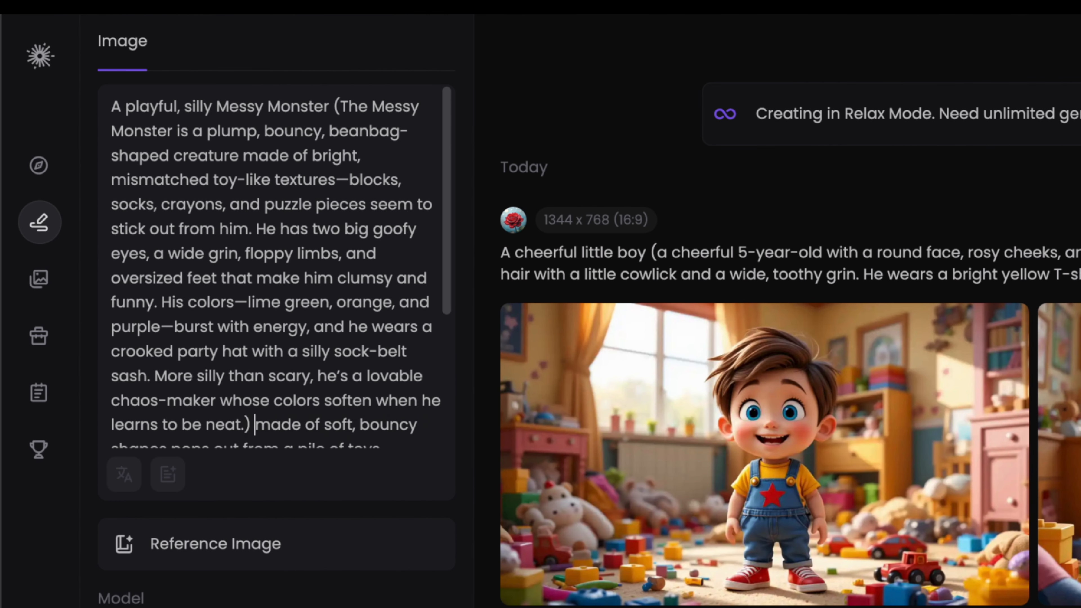
# Insert Timmy's description in parentheses after "The boy", remove its opening "Timmy is", and generate the Scene 2 images
pyautogui.scroll(-5, 357, 257)
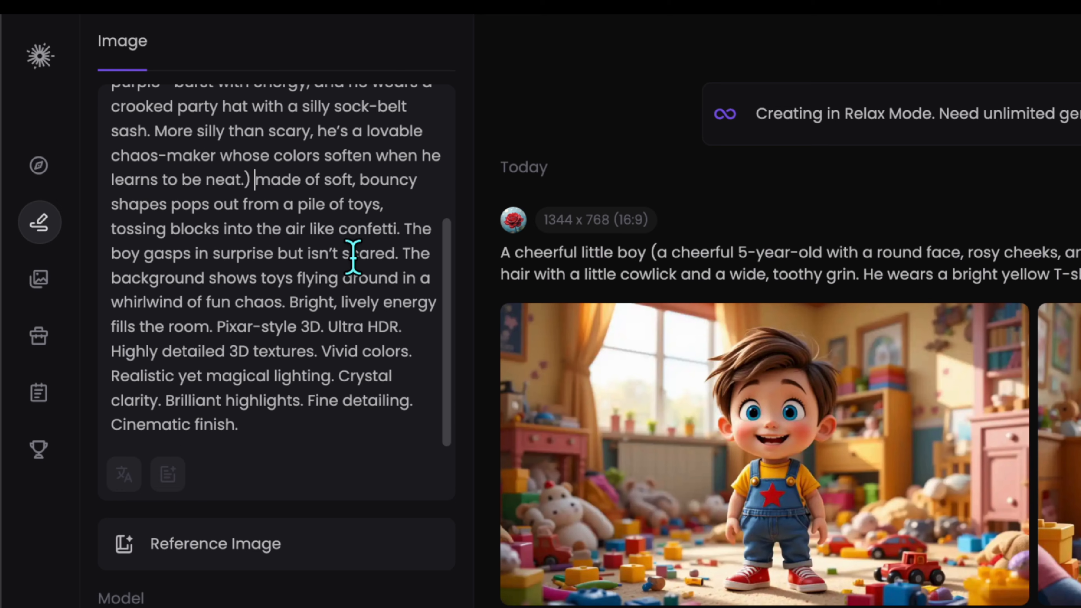
pyautogui.click(143, 253)
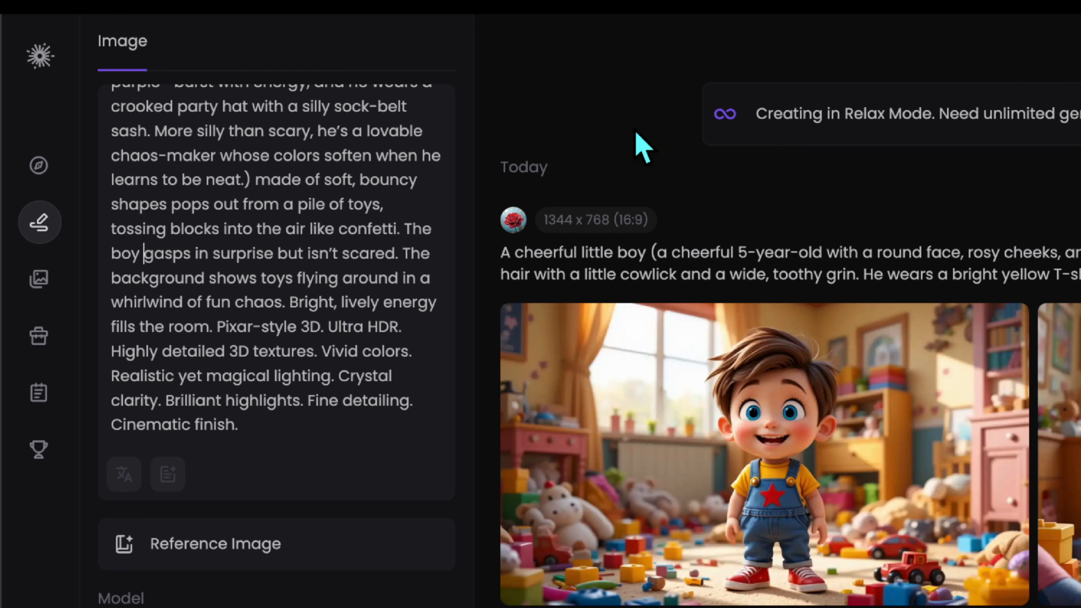
pyautogui.write('Timmy is a cheerful 5-year-old with a round face, rosy cheeks, and big blue eyes full of curiosity. He has short, tousled brown hair with a little cowlick and a wide, toothy grin. He wears a bright yellow T-shirt with a red star, blue denim overalls, and red sneakers—his signature, kid-friendly look. Timmy’s color palette (yellow, blue, red) makes him instantly recognizable, and his playful, slightly messy vibe makes him relatable to young viewers.')
pyautogui.press('BackSpace')
pyautogui.scroll(3, 235, 164)
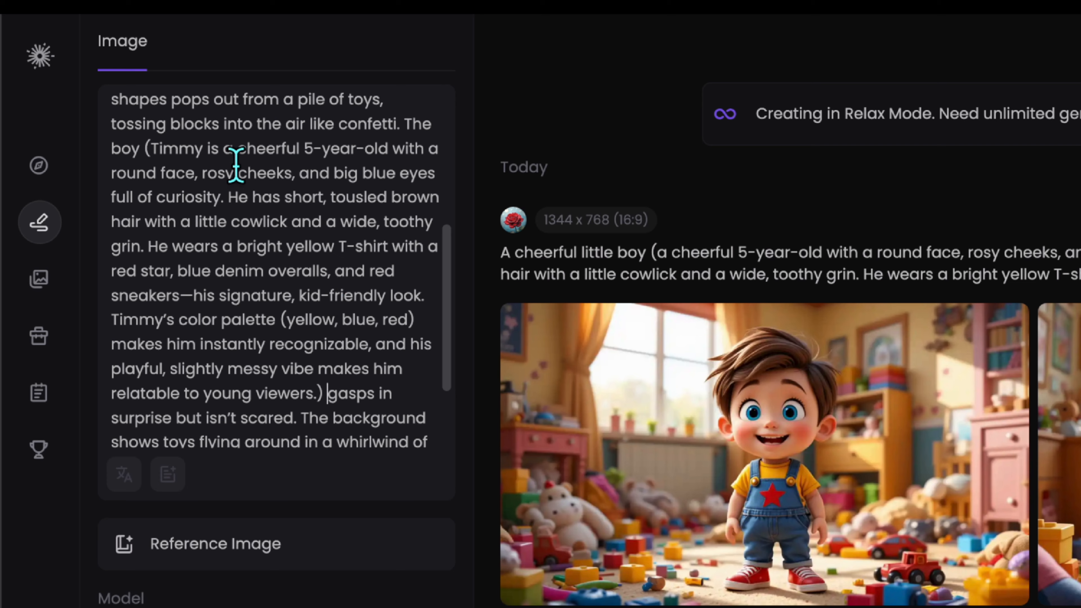
pyautogui.press('BackSpace')
pyautogui.scroll(-5, 309, 314)
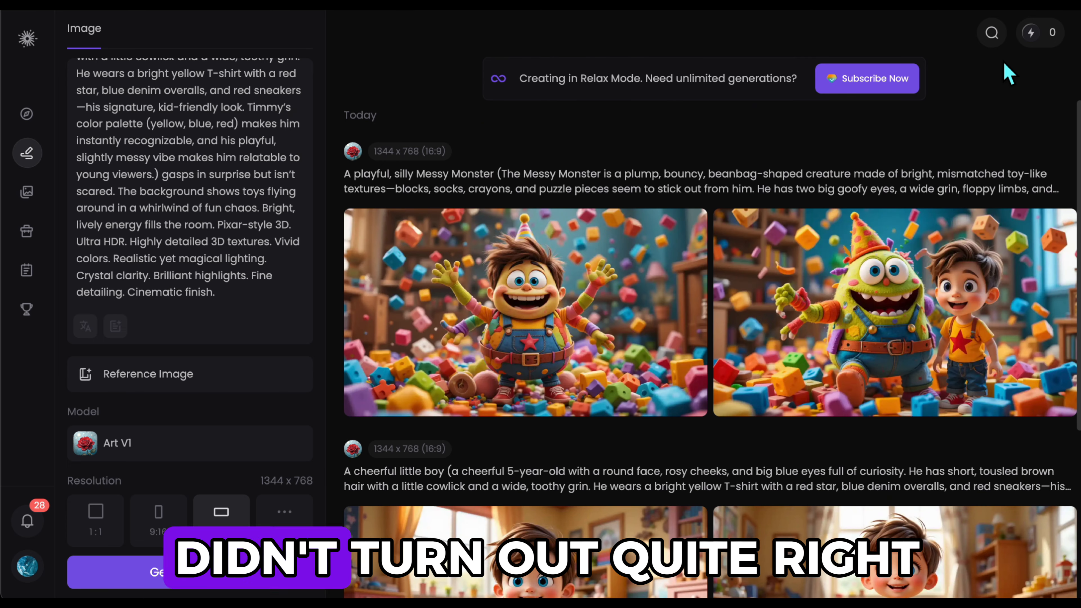
# Generate the Scene 2 images again with the same prompt and compare them with the previous pair
pyautogui.scroll(-3, 987, 183)
pyautogui.scroll(3, 987, 185)
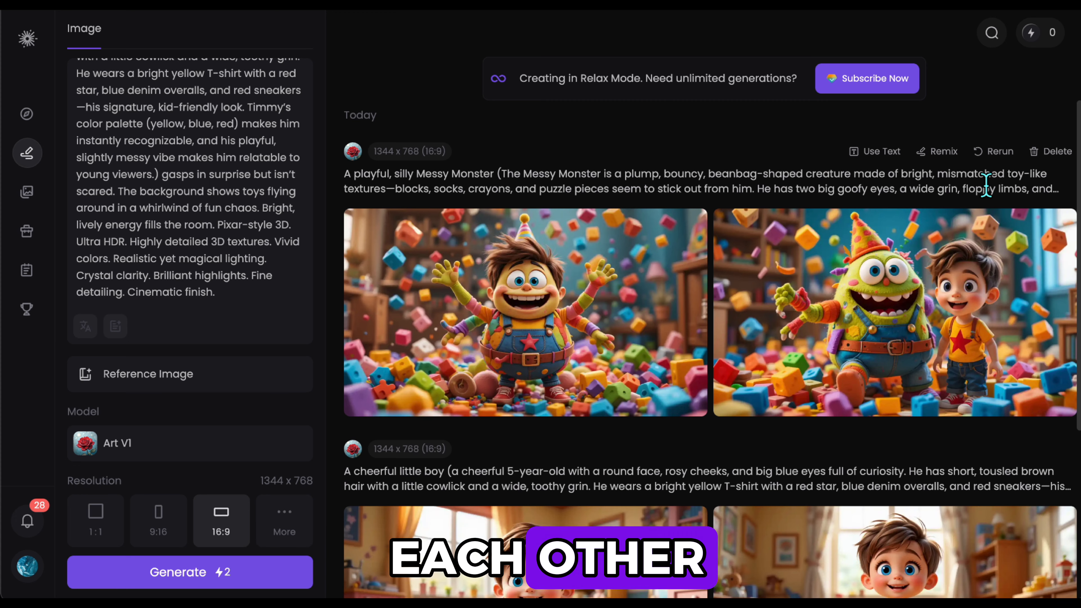
pyautogui.click(230, 580)
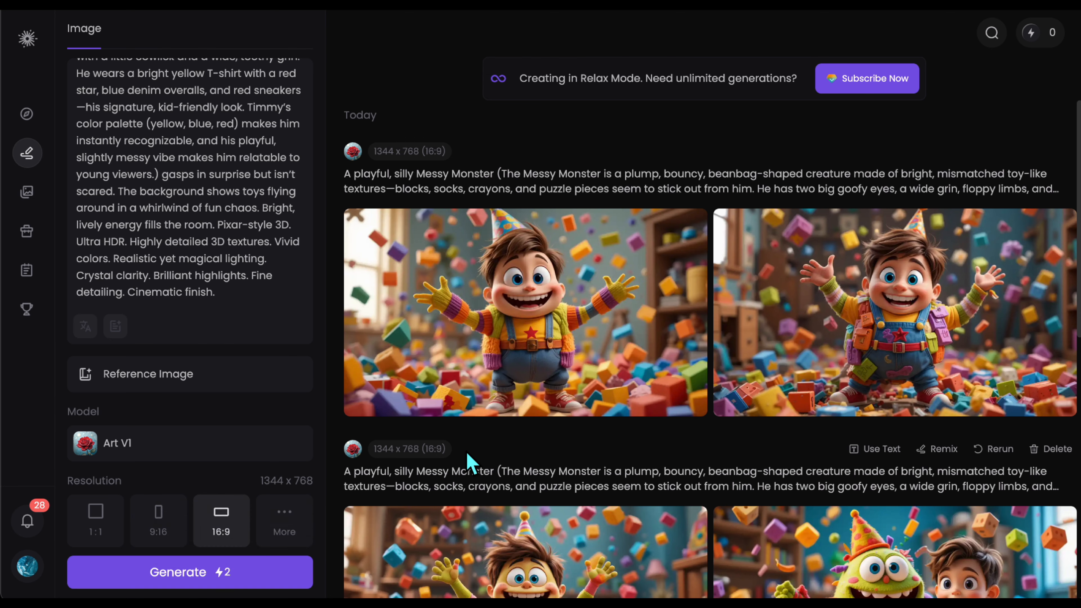
pyautogui.scroll(-4, 549, 473)
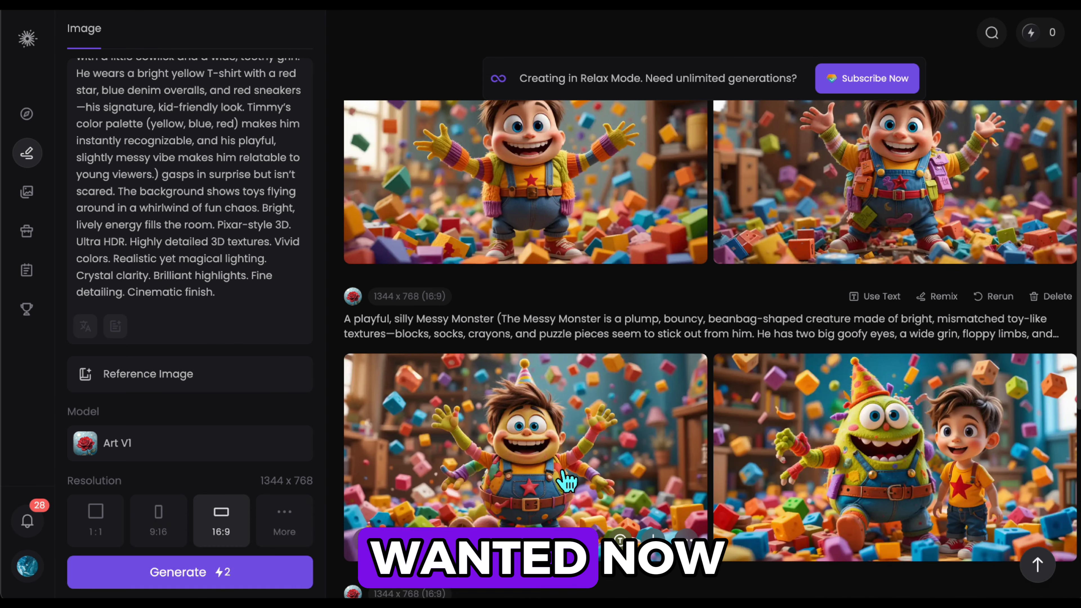
pyautogui.scroll(3, 558, 472)
pyautogui.scroll(-4, 557, 472)
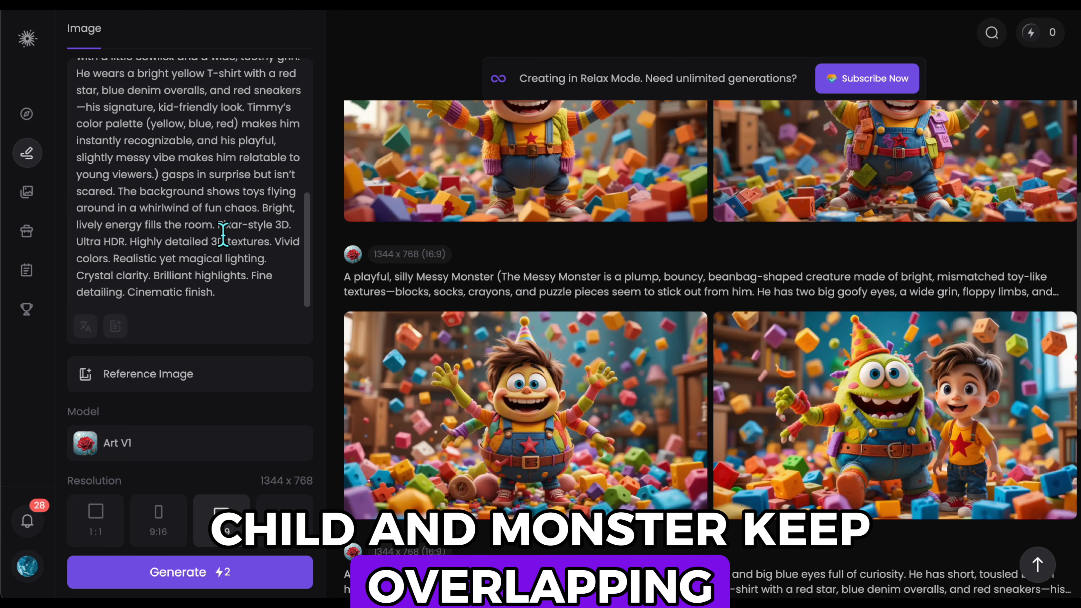
# Add "Standing on the side of the monster," before "the boy" in the Scene 2 prompt, lower-casing "the", and generate new images
pyautogui.scroll(8, 238, 254)
pyautogui.scroll(-3, 251, 268)
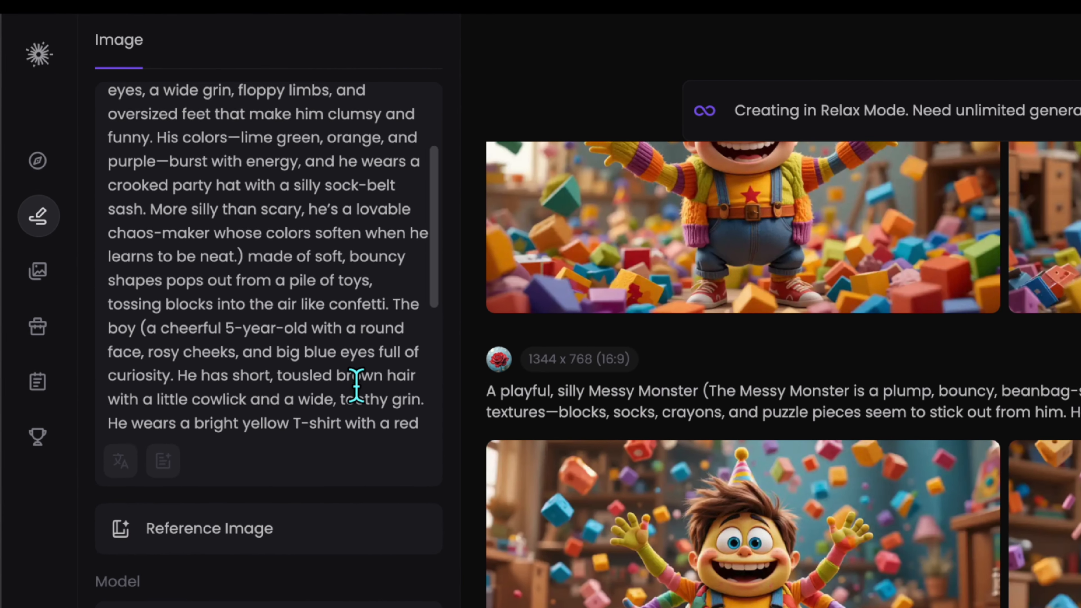
pyautogui.scroll(-2, 356, 386)
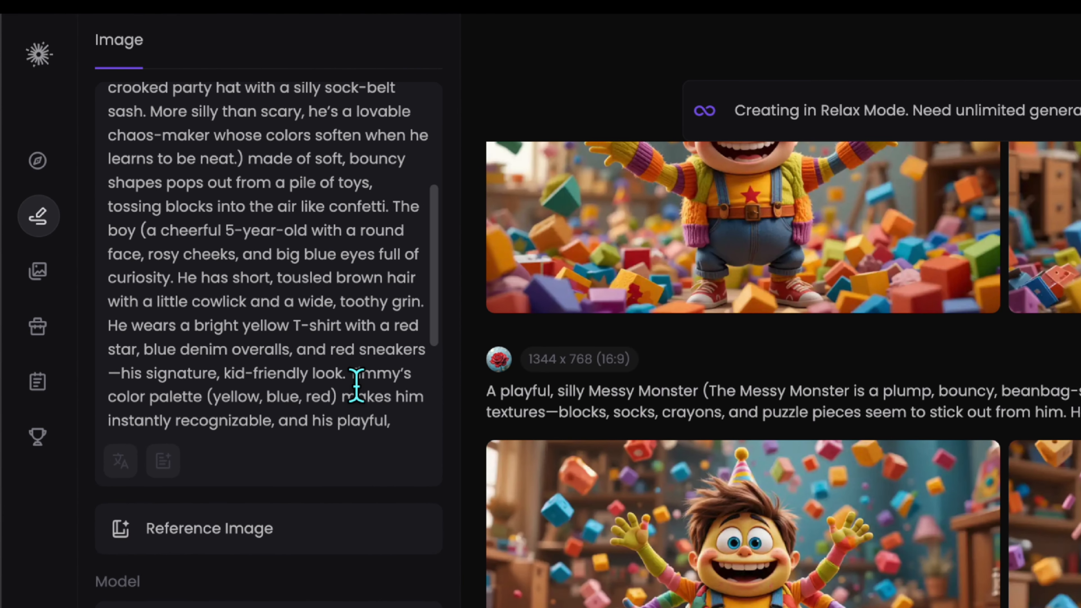
pyautogui.scroll(-4, 356, 385)
pyautogui.scroll(4, 355, 381)
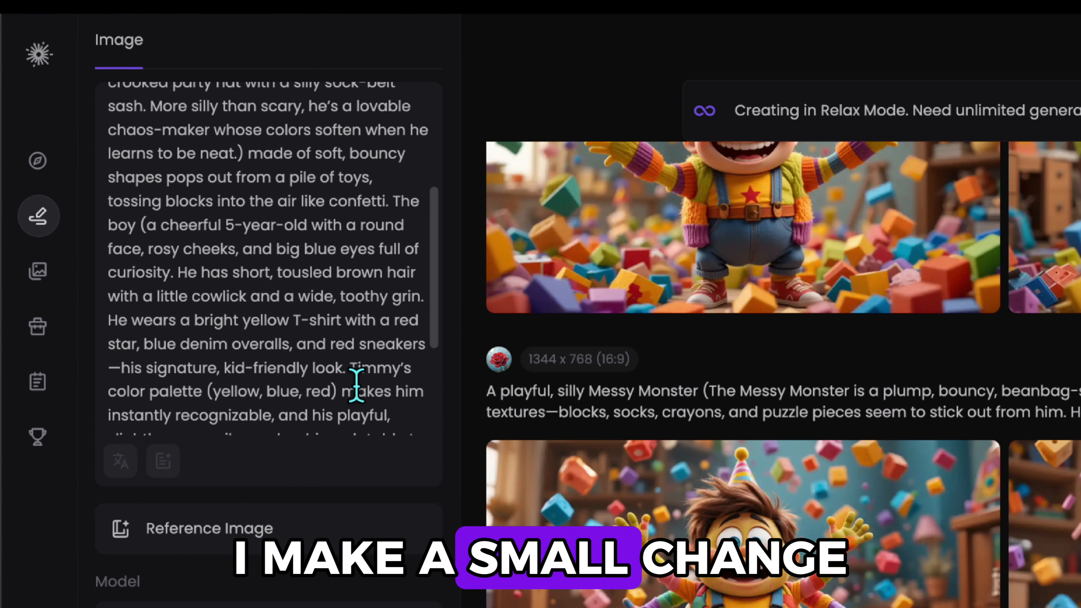
pyautogui.click(393, 226)
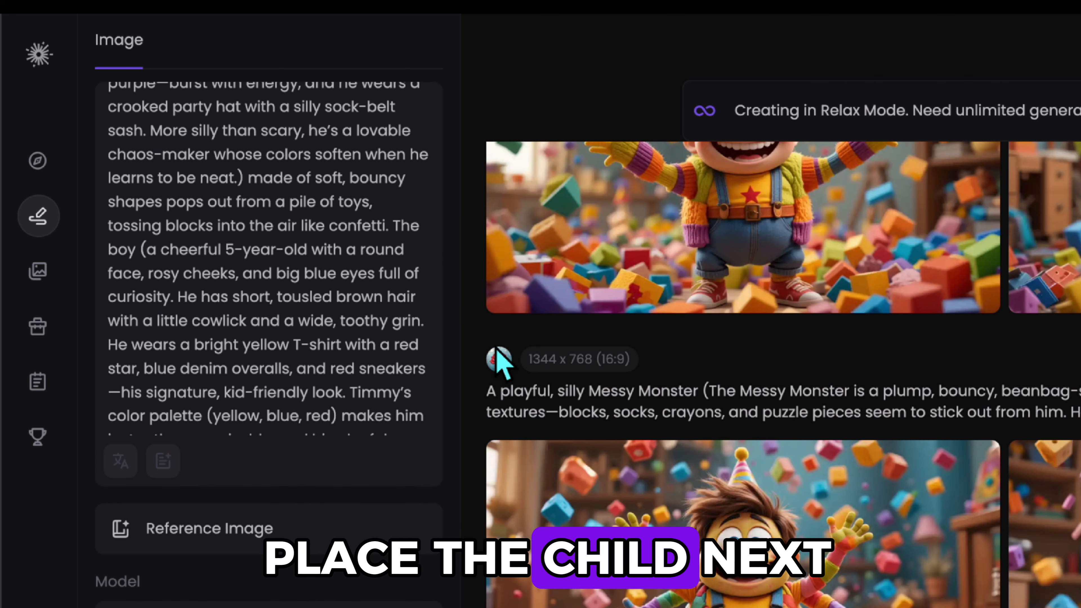
pyautogui.write('Standing on the side of the monster,')
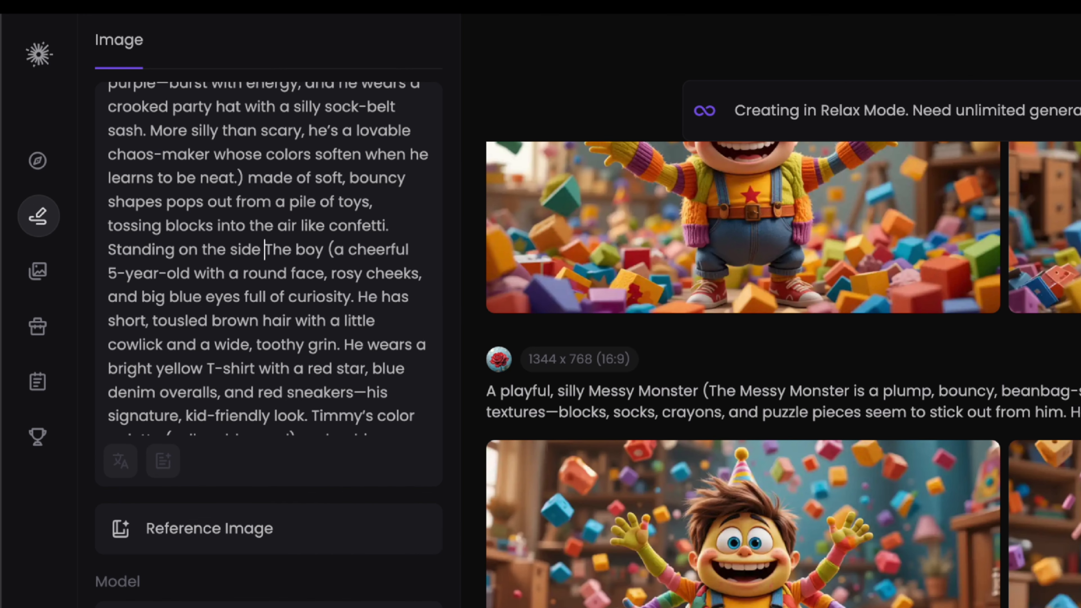
pyautogui.press('Delete')
pyautogui.write('t')
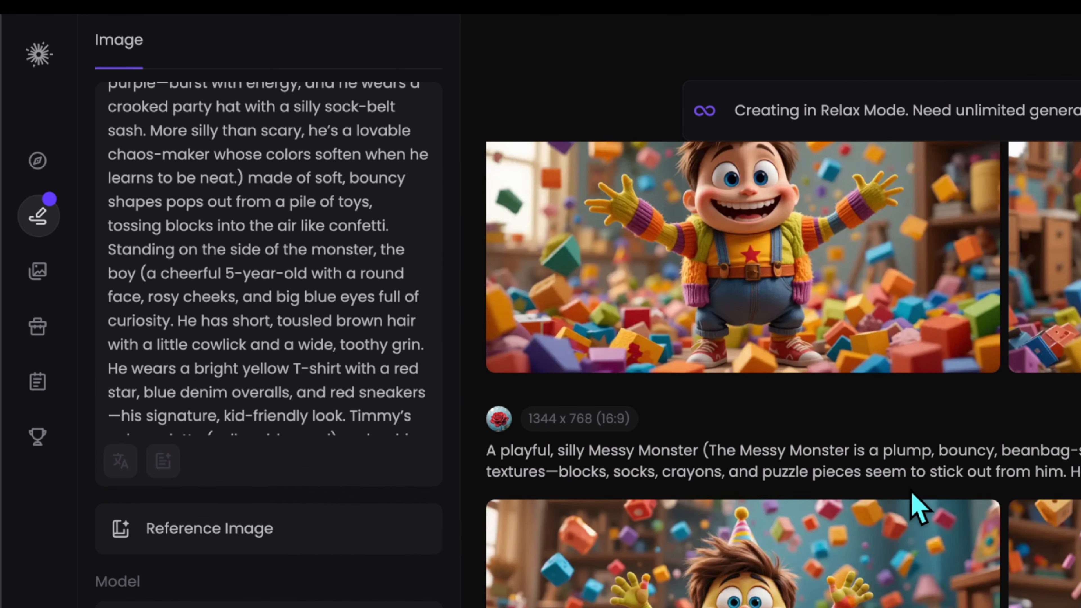
pyautogui.scroll(10, 915, 497)
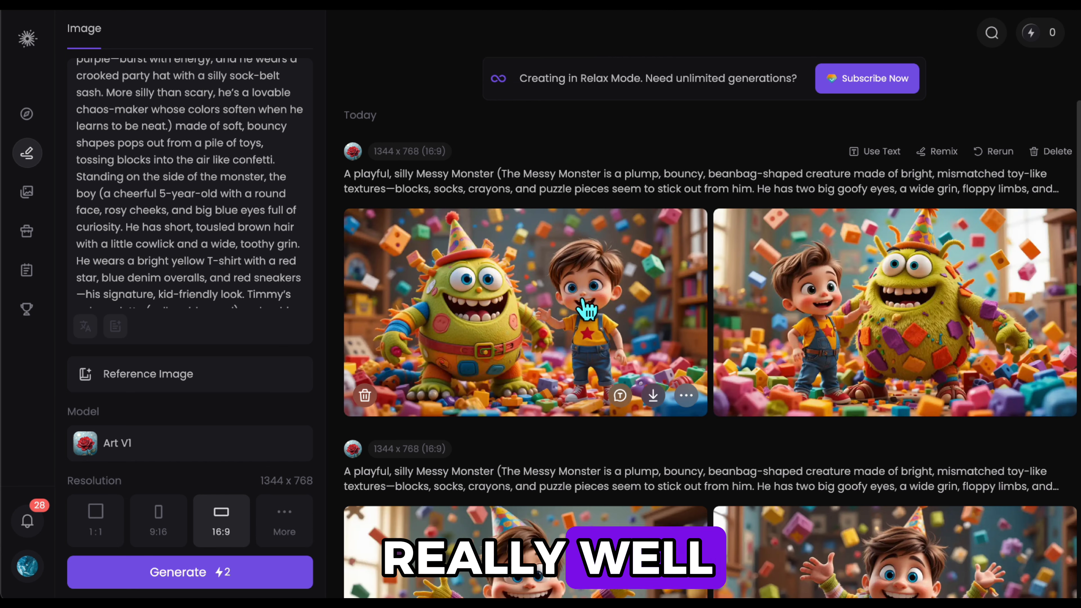
# Open the newest image of the boy beside the monster, close it, and look through all the generated scene images
pyautogui.click(587, 310)
pyautogui.press('Escape')
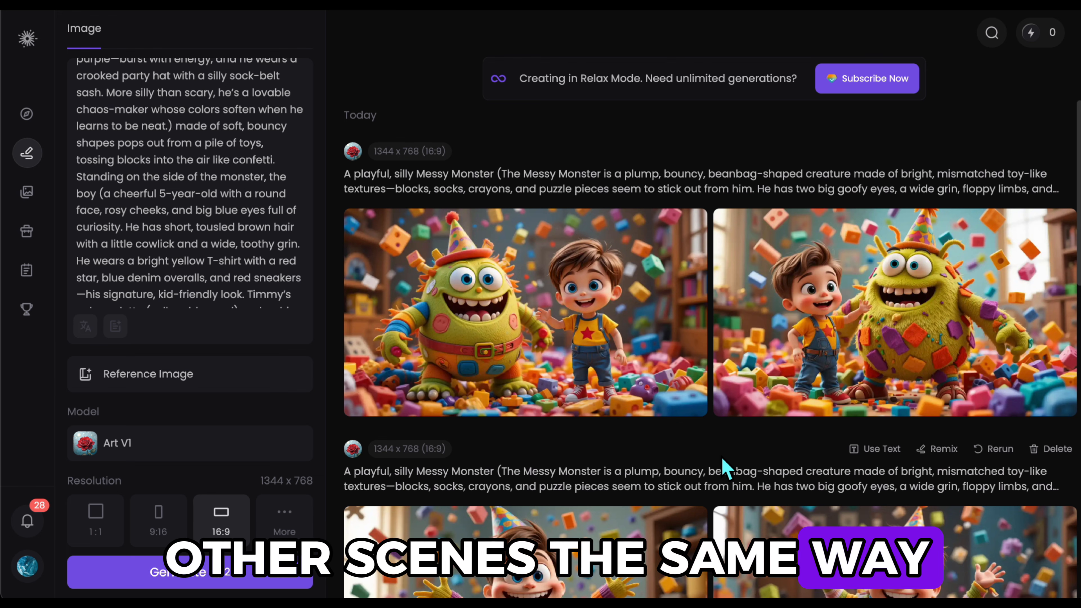
pyautogui.scroll(-10, 726, 469)
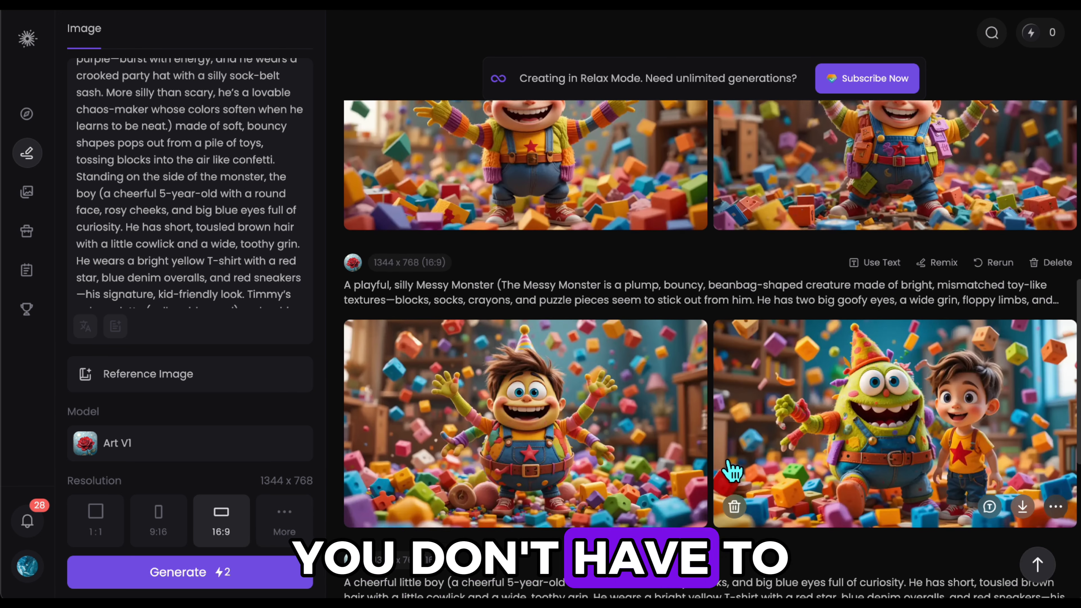
pyautogui.scroll(-6, 732, 471)
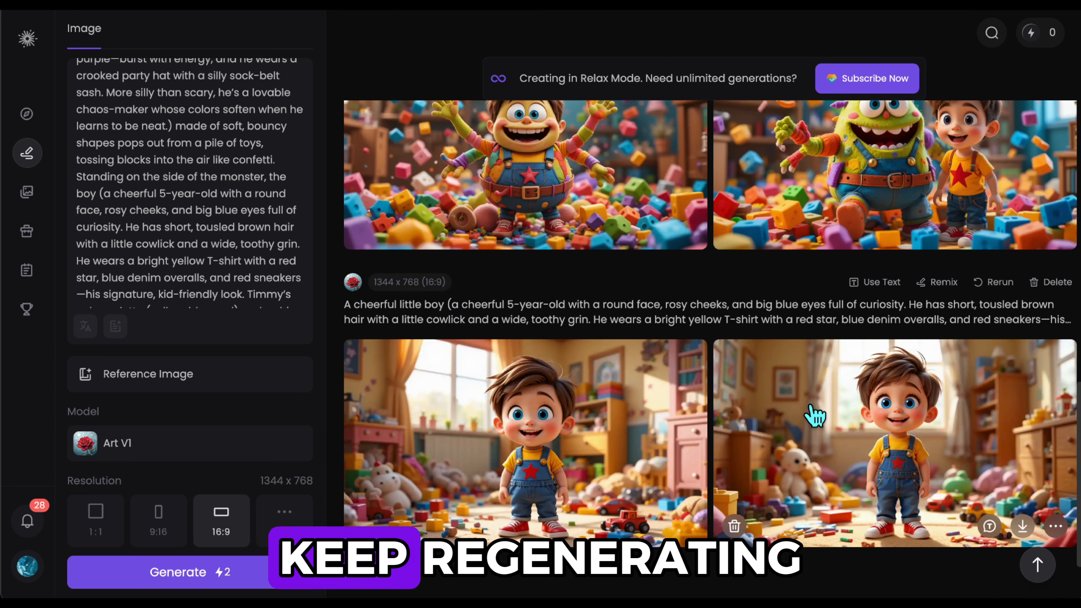
pyautogui.scroll(15, 824, 421)
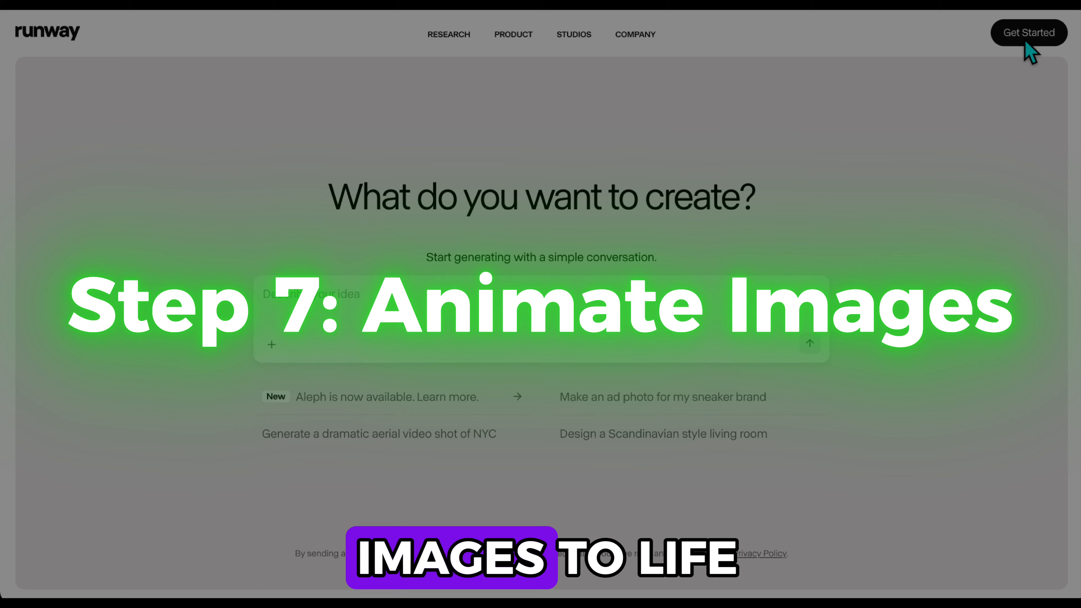
# Switch to Runway, enter the app, go to its dashboard, and open a Generate Video session
pyautogui.click(1024, 41)
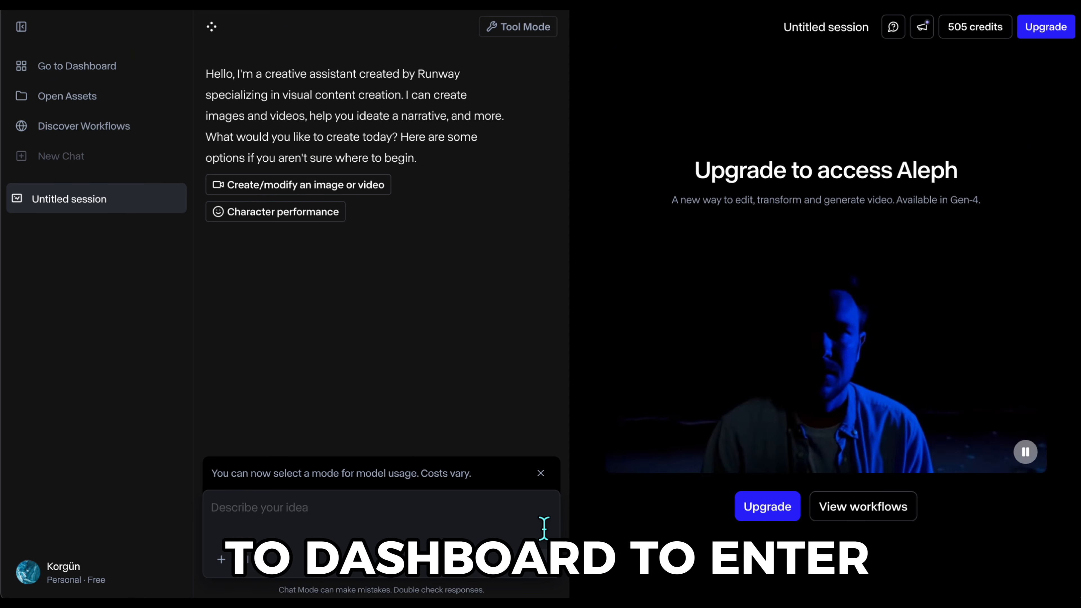
pyautogui.click(99, 79)
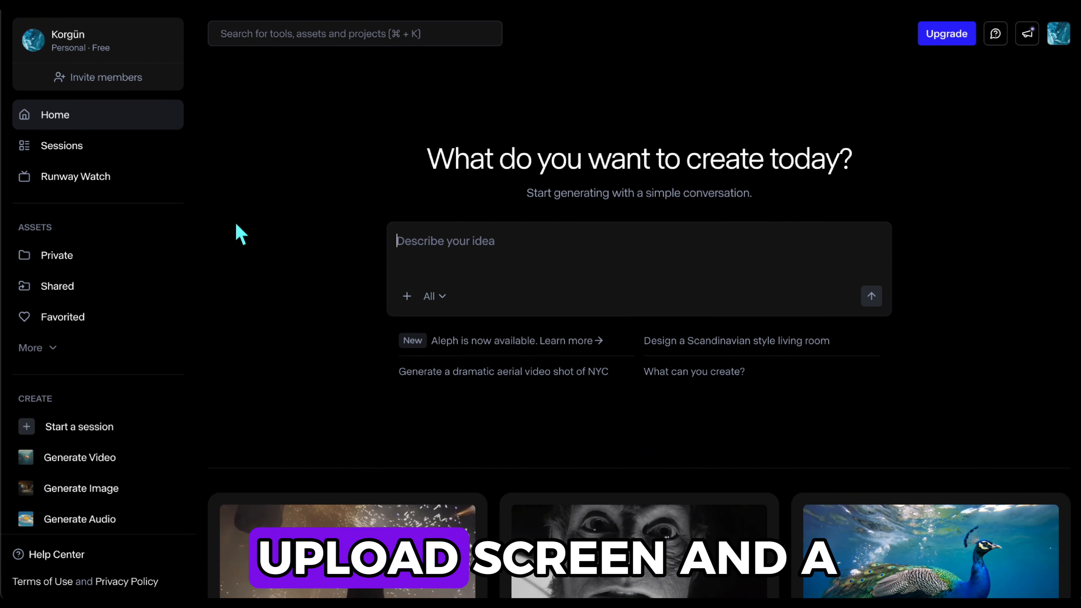
pyautogui.click(98, 468)
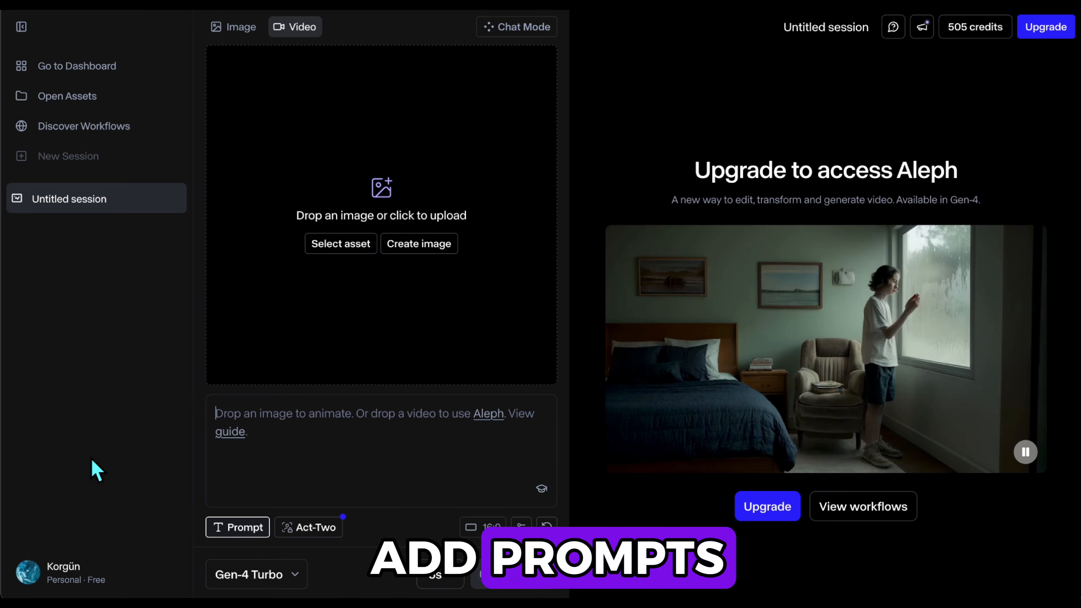
# Upload the Scene 1 image of the boy in the messy bedroom as the image to animate
pyautogui.click(353, 249)
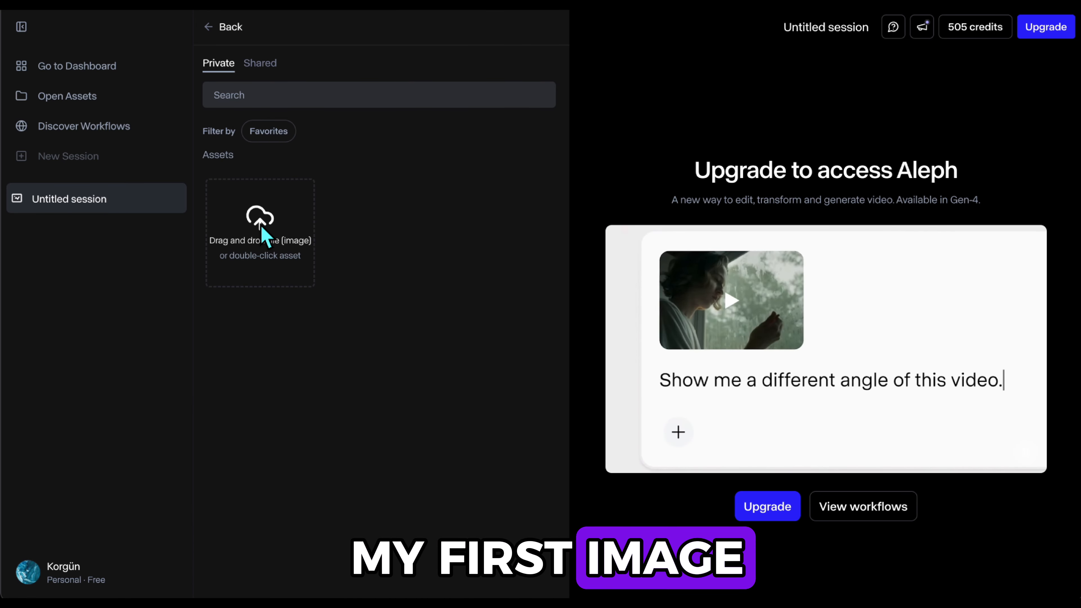
pyautogui.click(264, 234)
pyautogui.click(298, 128)
pyautogui.doubleClick(438, 96)
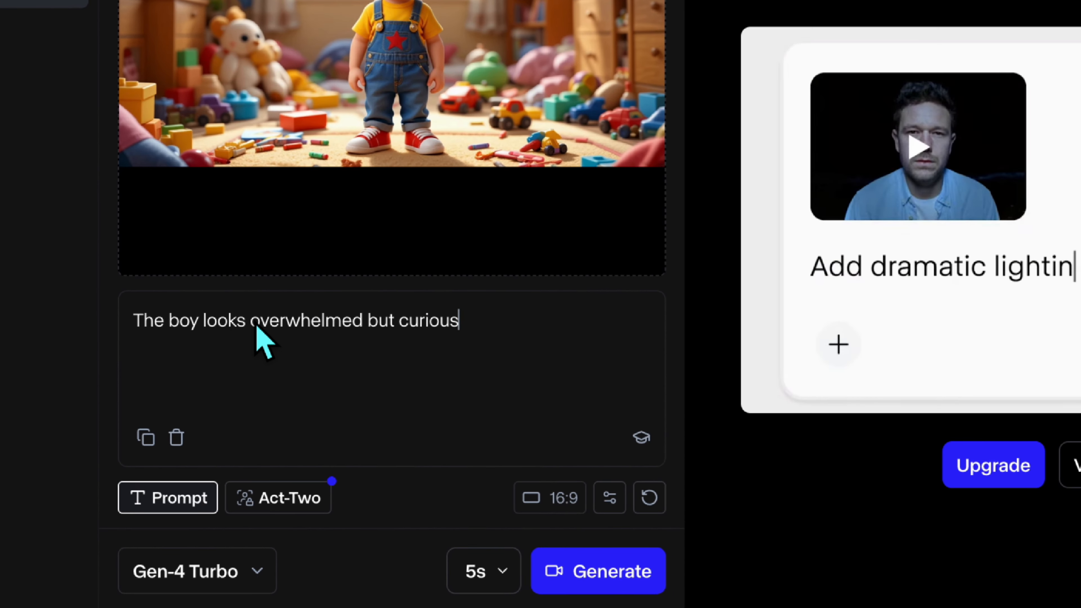
# Complete the animation prompt as "The boy looks around overwhelmed but curious", generate the 5s Gen-4 Turbo video, and play it
pyautogui.click(300, 414)
pyautogui.write('ar')
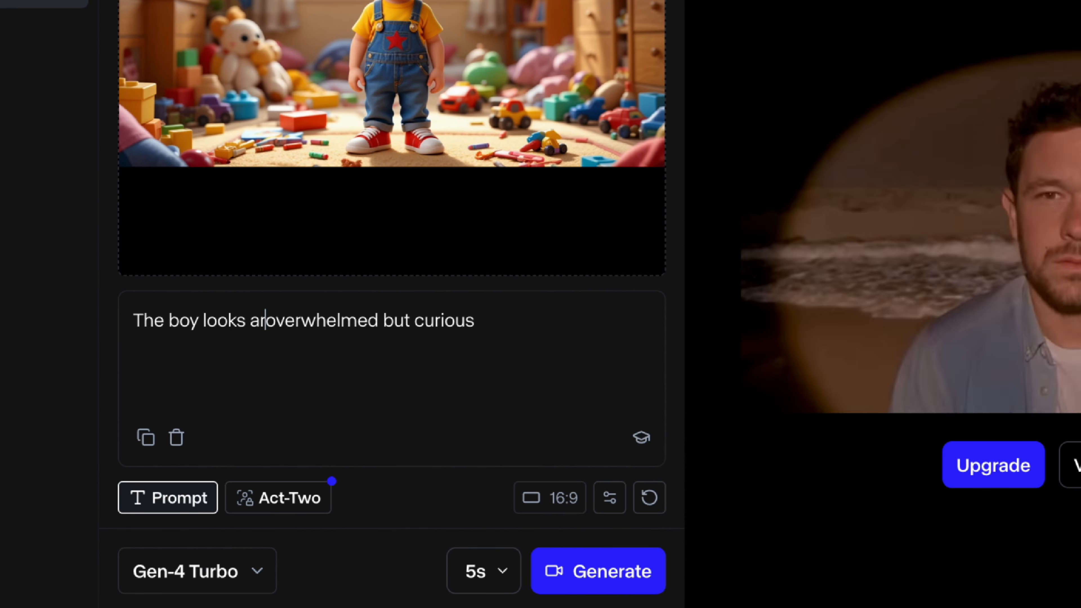
pyautogui.write('ound')
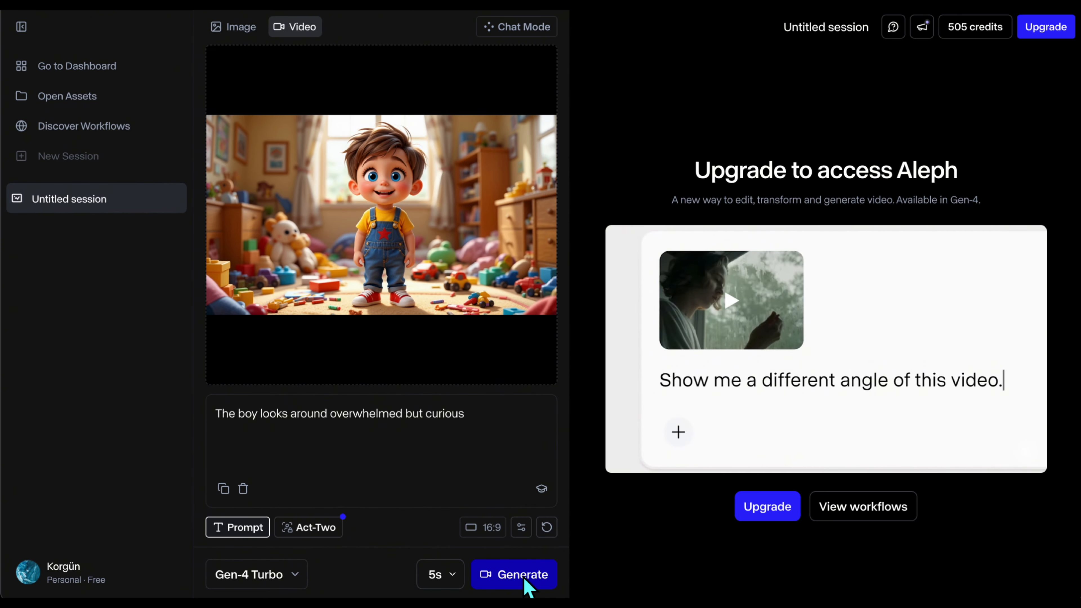
pyautogui.click(523, 577)
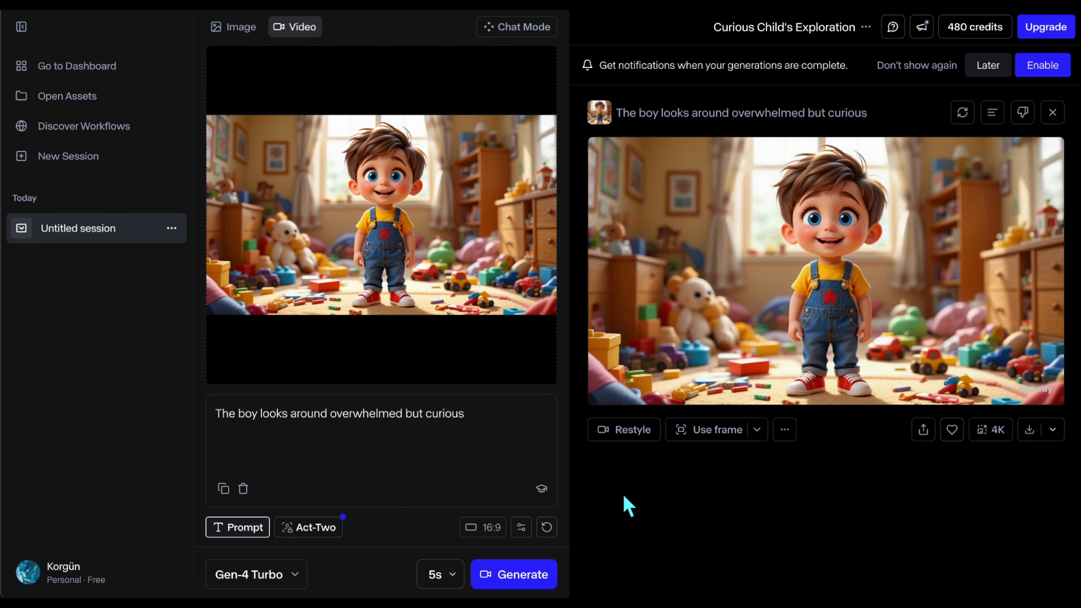
pyautogui.moveTo(676, 311)
pyautogui.click(820, 282)
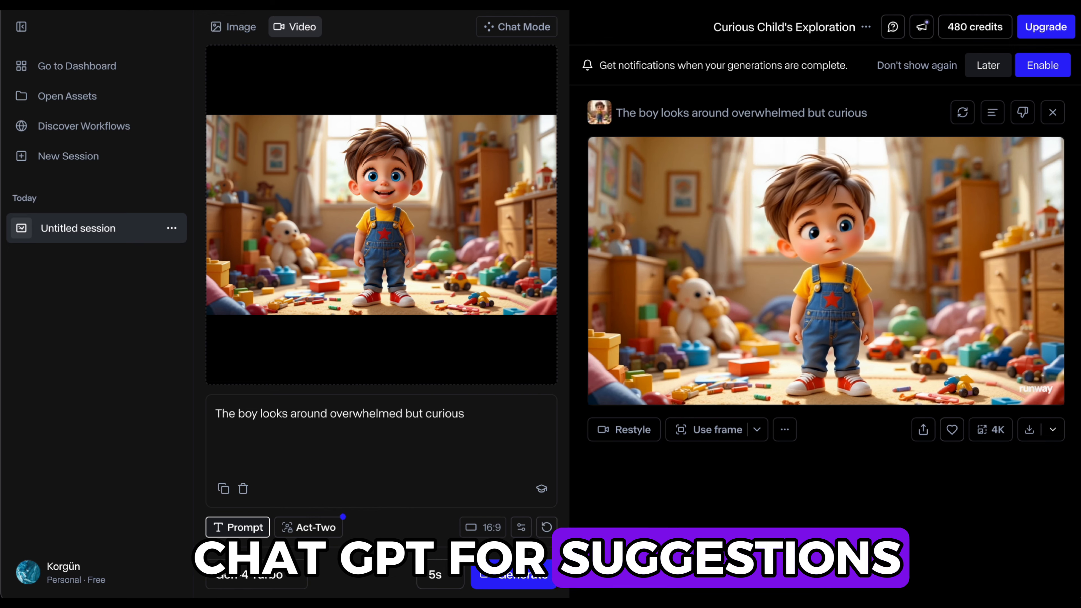
# Replace the image to animate by uploading the Scene 2 picture of the boy standing beside the monster
pyautogui.click(347, 244)
pyautogui.doubleClick(292, 253)
pyautogui.doubleClick(449, 87)
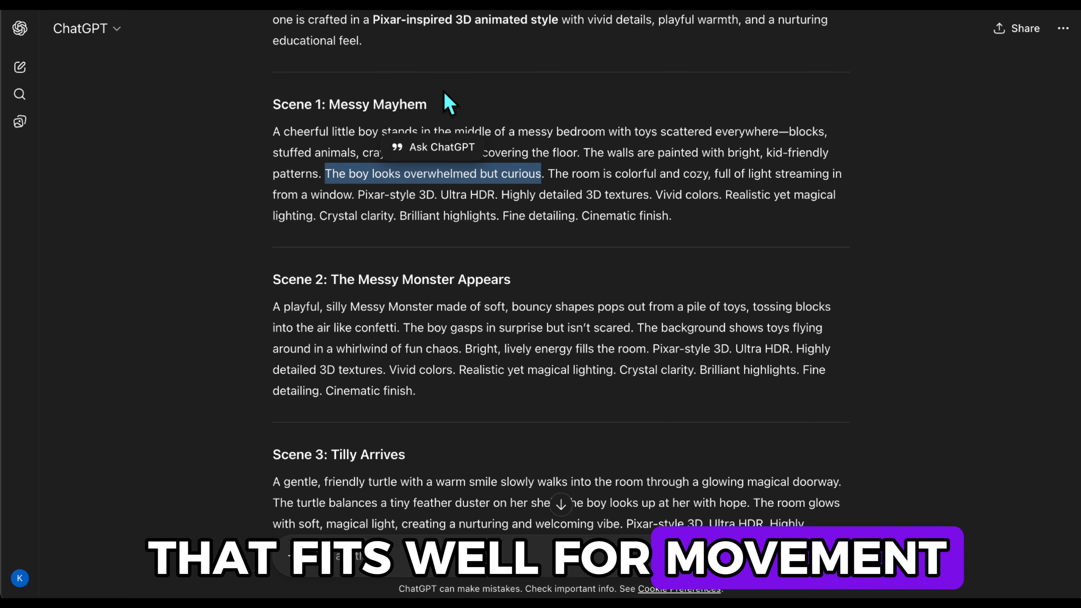
# Copy the text from "tossing blocks into the air like confetti" through "isn't scared" in ChatGPT's Scene 2 prompt
pyautogui.scroll(-2, 443, 91)
pyautogui.click(460, 337)
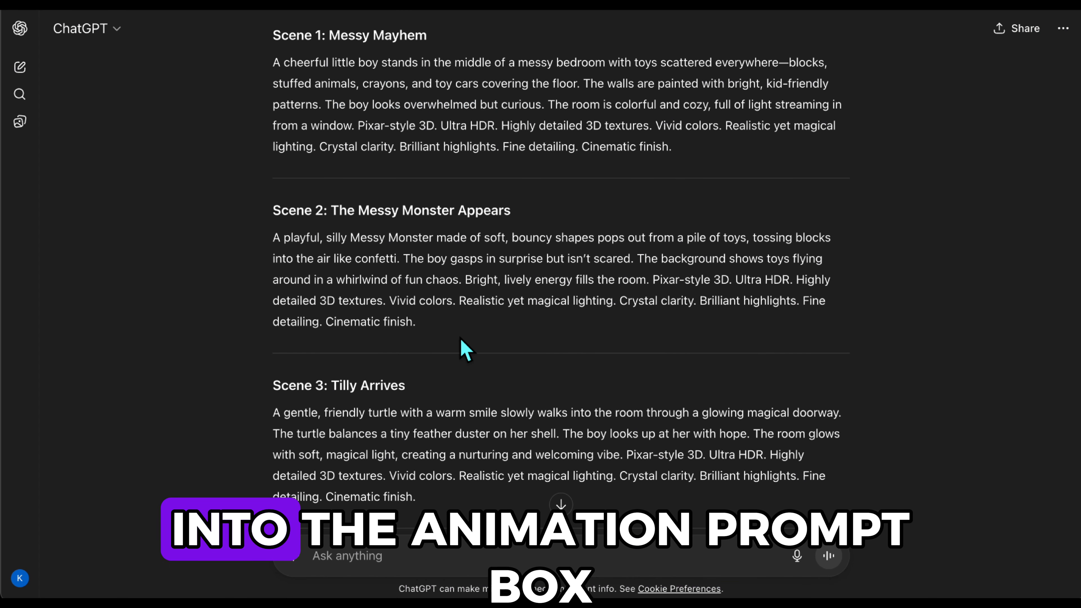
pyautogui.moveTo(650, 261); pyautogui.dragTo(754, 239)
pyautogui.hotkey('ctrl', 'c')
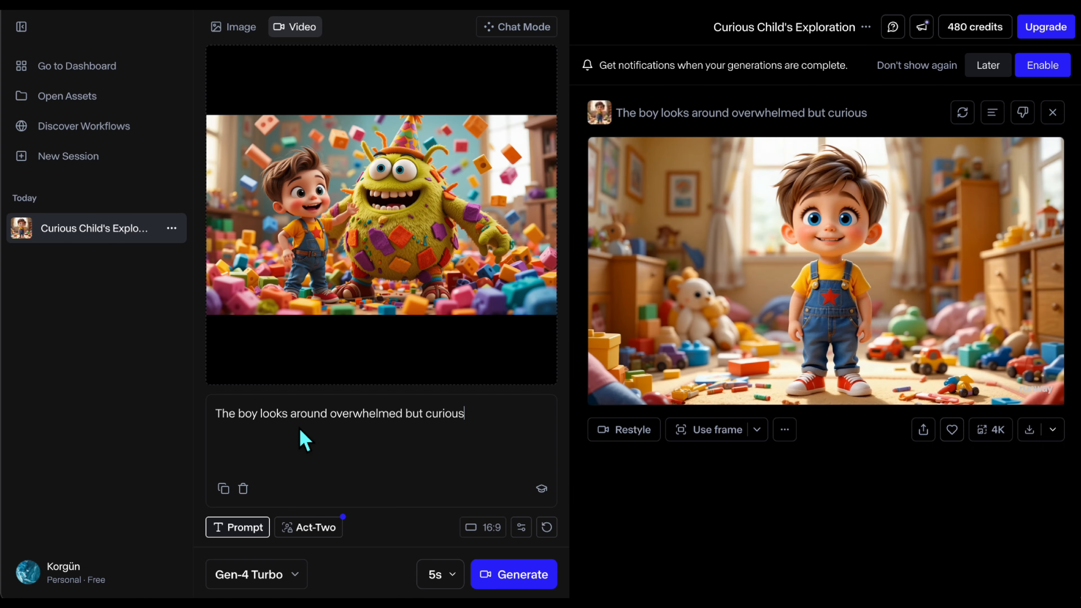
# Replace Runway's animation prompt with the copied Scene 2 text, begin it with "The green monster", and generate the video
pyautogui.hotkey('ctrl', 'a')
pyautogui.hotkey('ctrl', 'v')
pyautogui.click(217, 413)
pyautogui.write('The green monster')
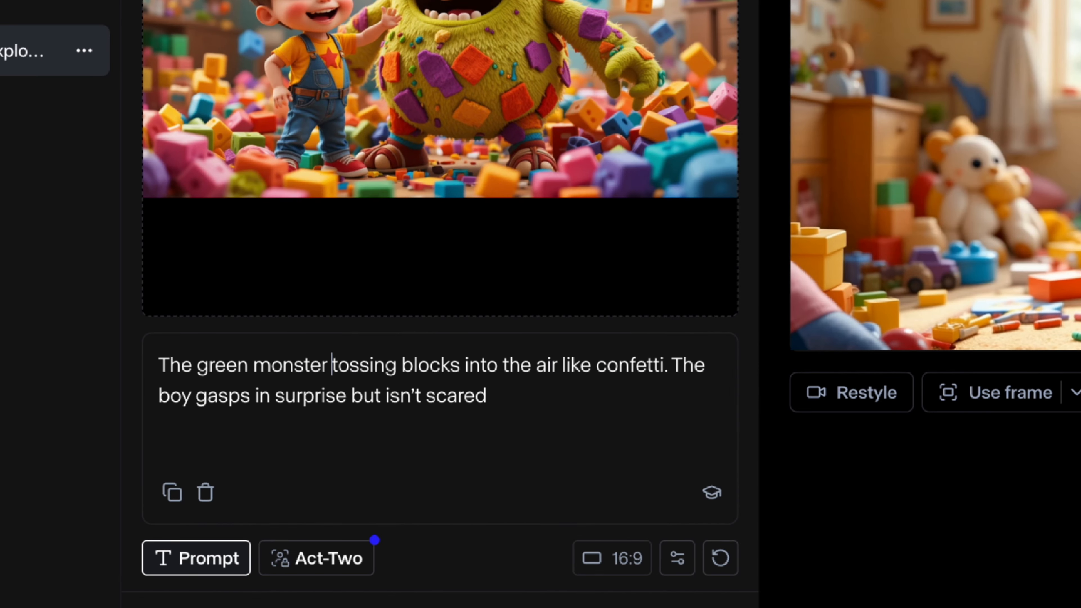
pyautogui.click(514, 574)
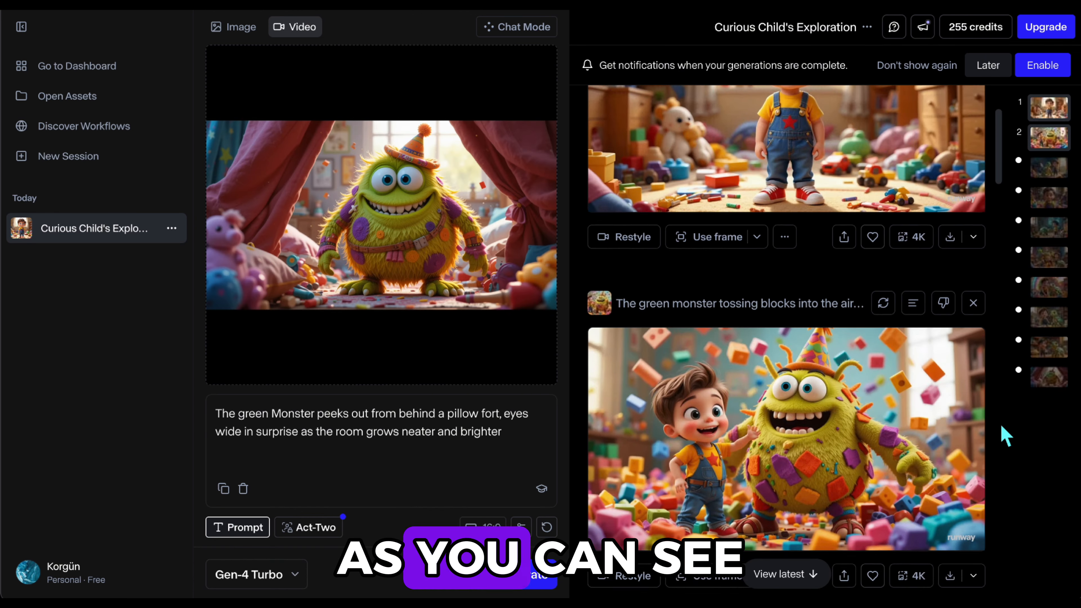
# Review the generated scene videos in the session for consistent characters and environments
pyautogui.scroll(-10, 932, 394)
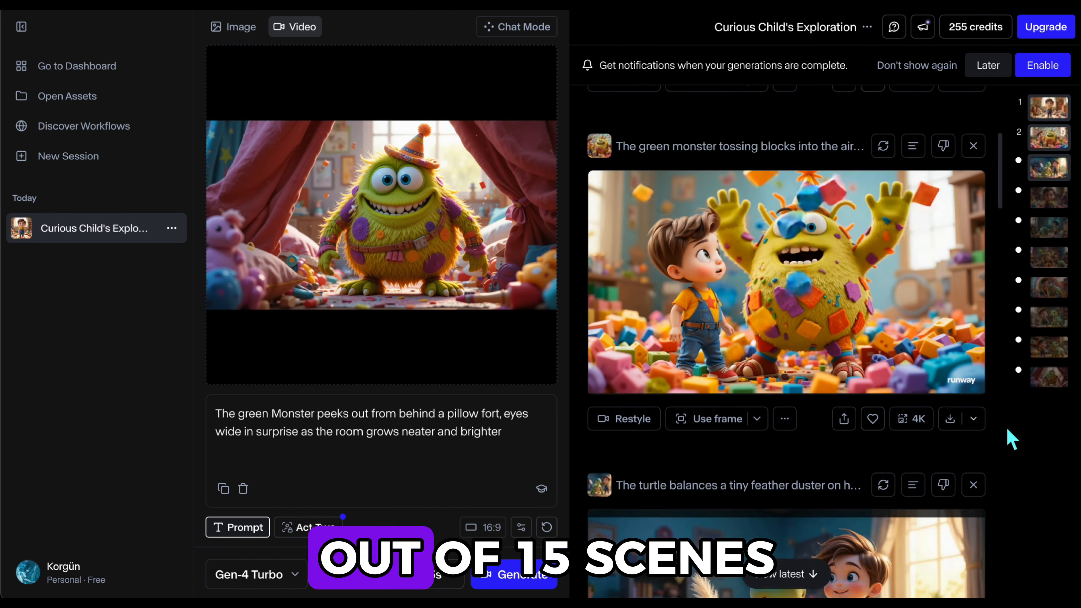
pyautogui.moveTo(784, 339)
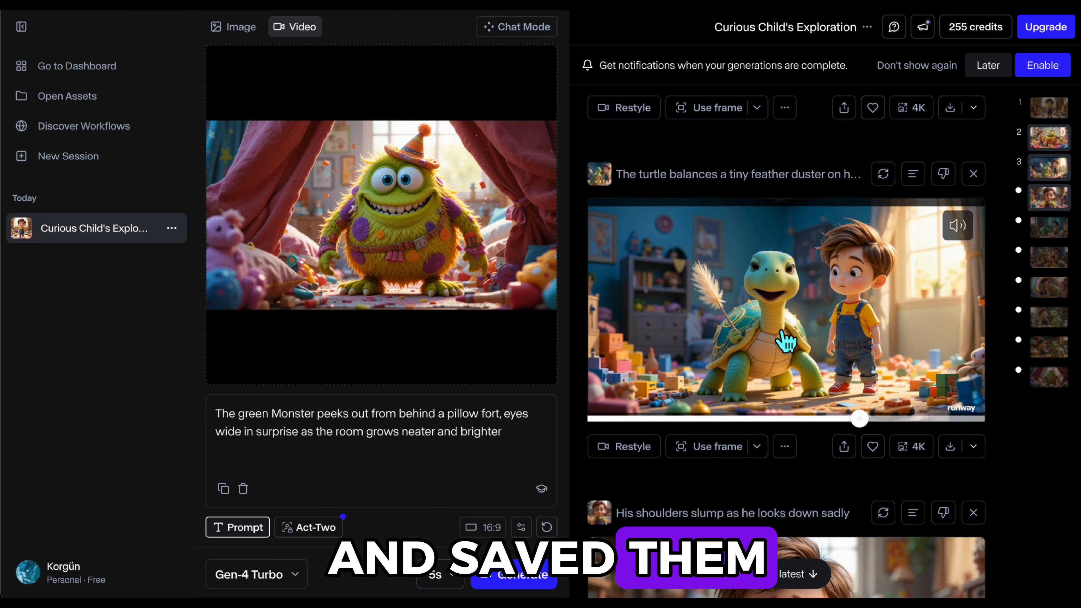
pyautogui.scroll(-6, 894, 404)
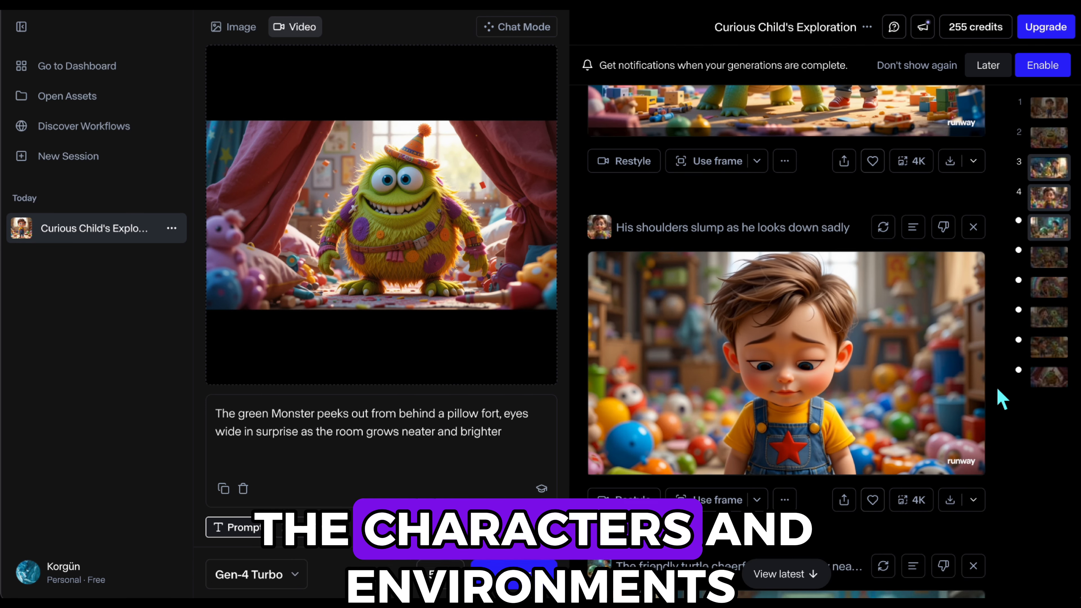
pyautogui.scroll(14, 960, 394)
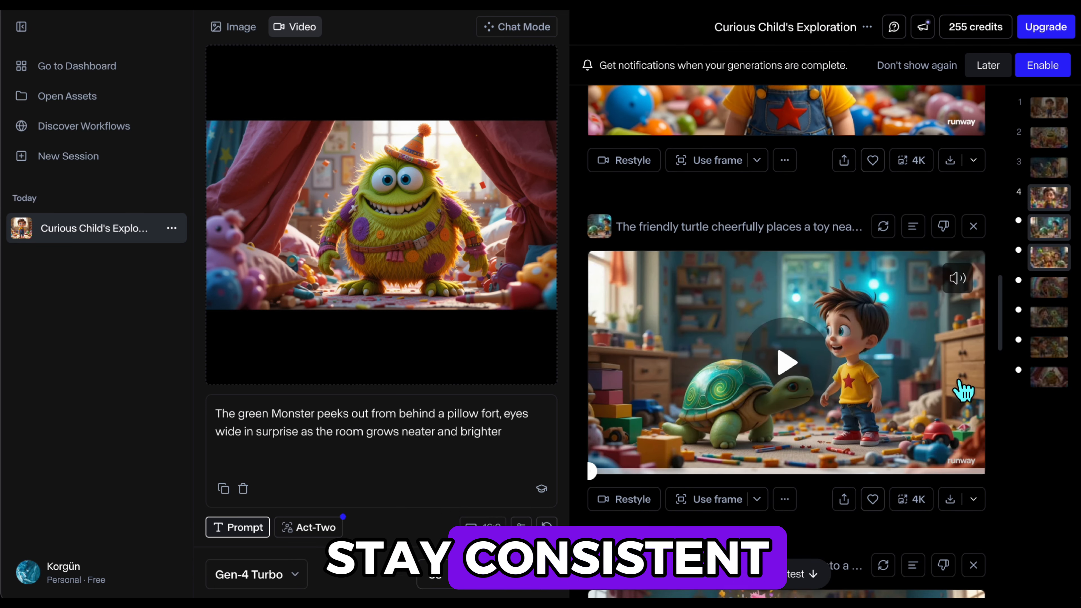
pyautogui.scroll(-14, 816, 379)
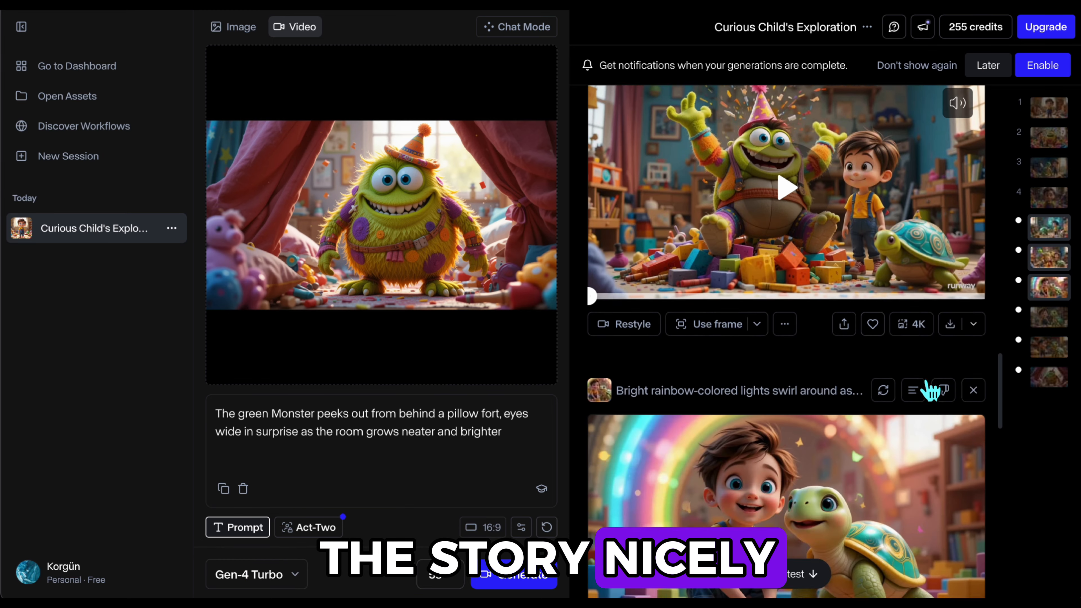
pyautogui.scroll(-14, 929, 372)
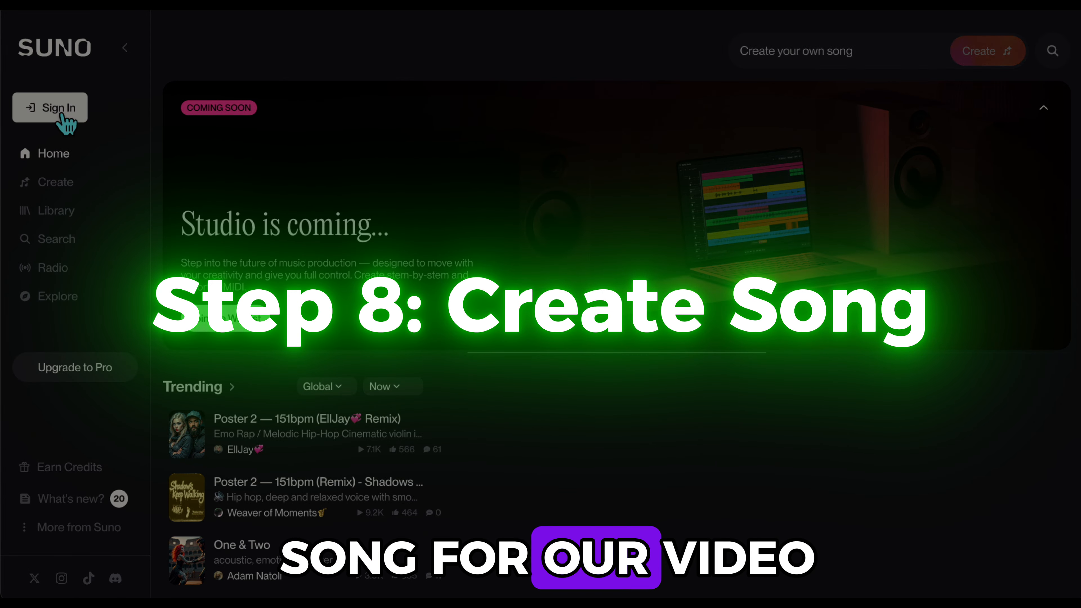
# Sign in to Suno and open its song creation page
pyautogui.click(61, 115)
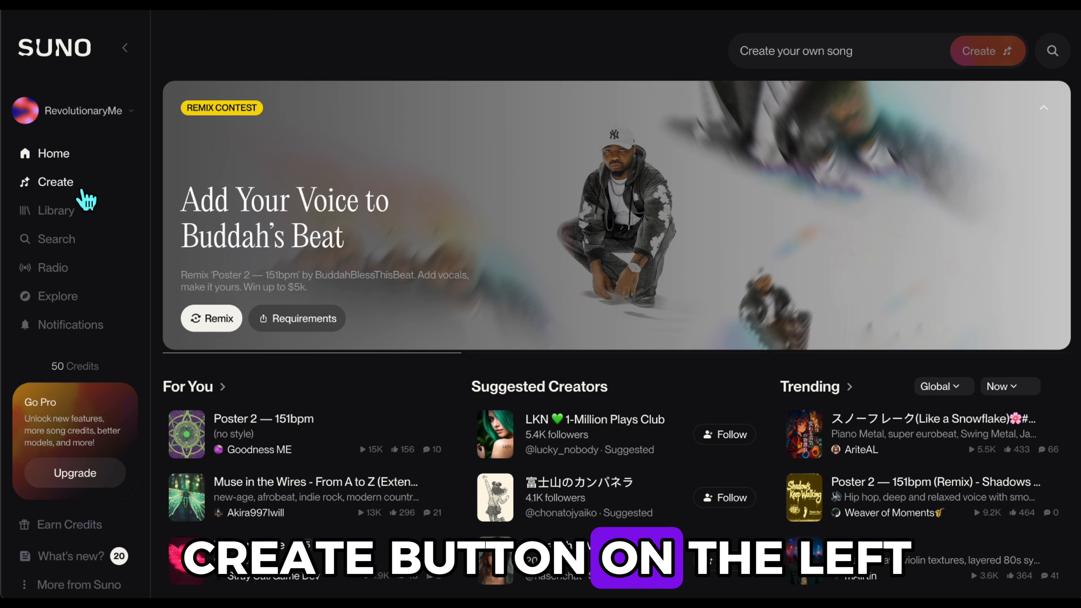
pyautogui.click(69, 188)
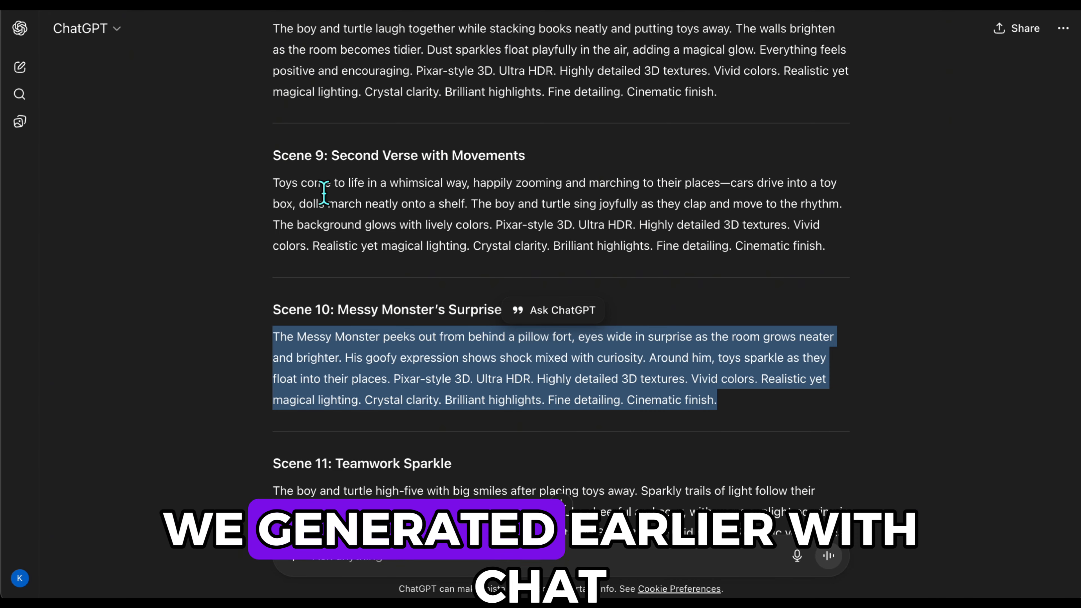
# Copy the full "Pick It Up, Put It Away" lyrics from the ChatGPT script and paste them as the custom song's lyrics in Suno
pyautogui.scroll(20, 411, 247)
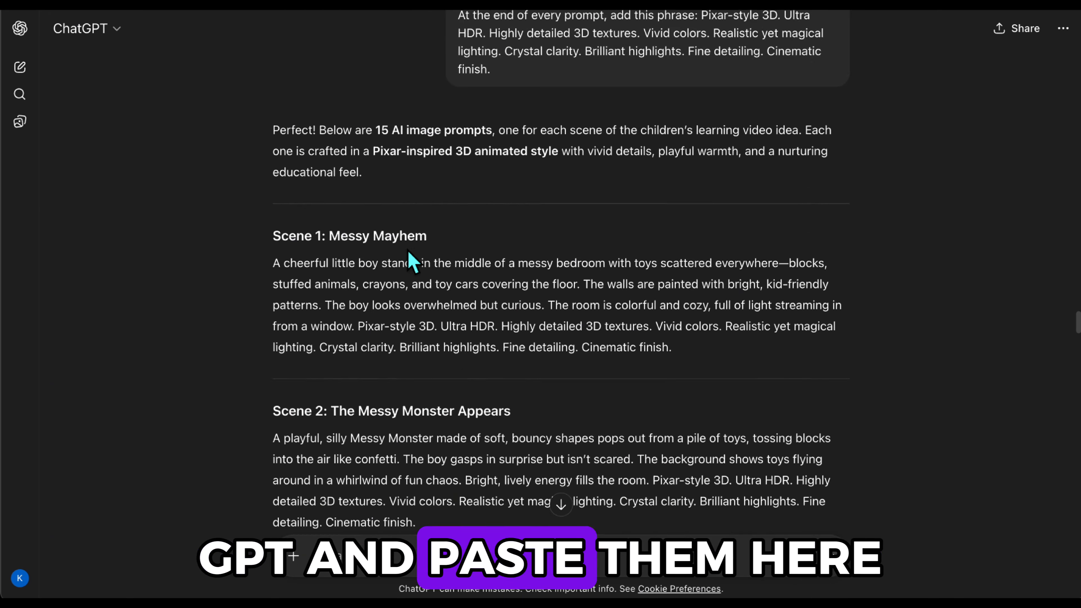
pyautogui.scroll(20, 410, 261)
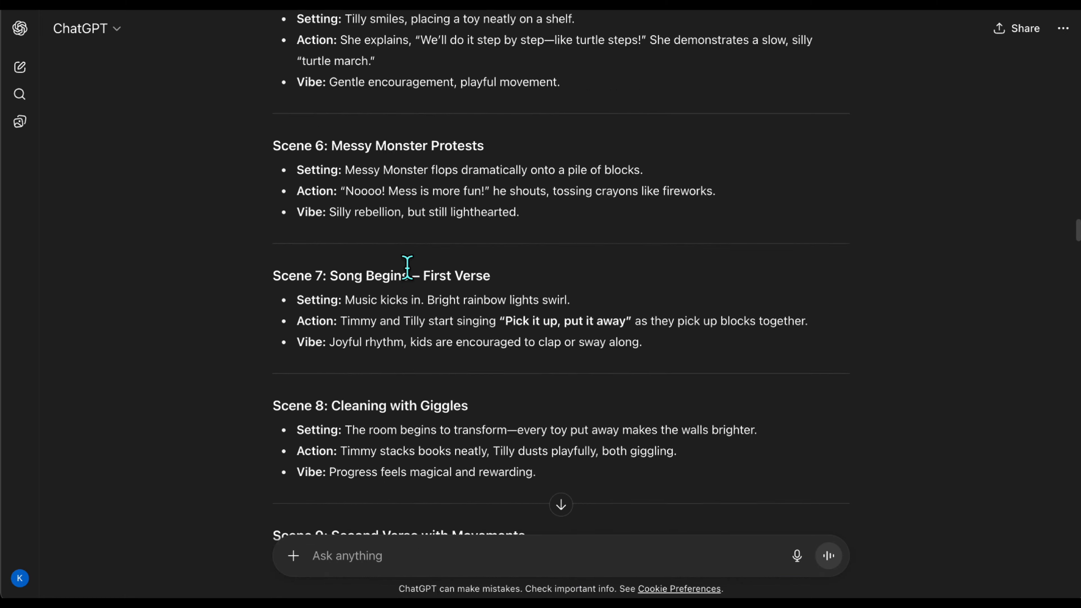
pyautogui.scroll(20, 407, 268)
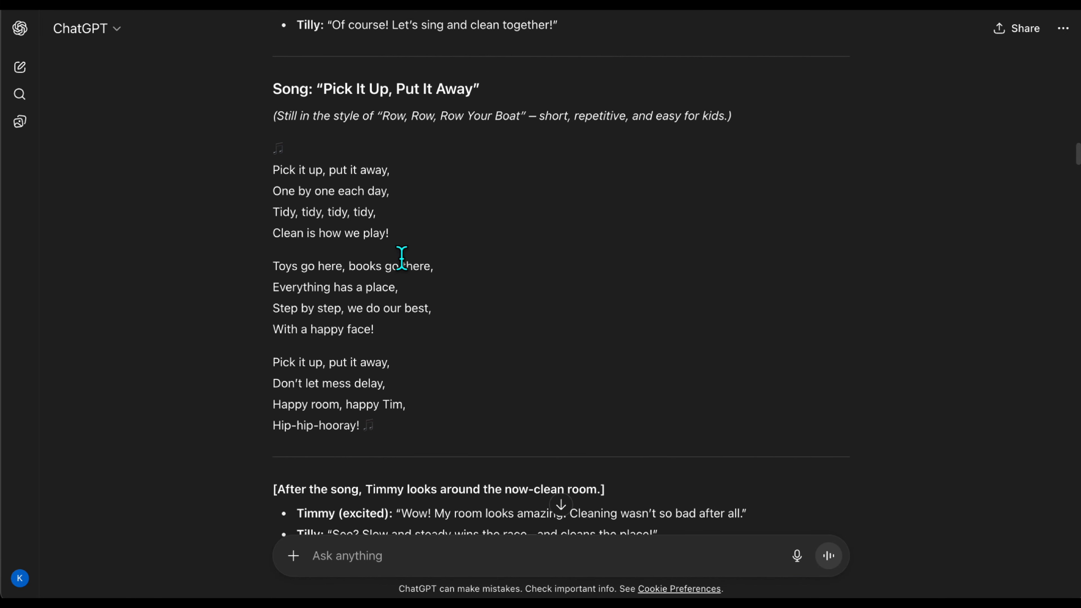
pyautogui.moveTo(280, 176); pyautogui.dragTo(366, 434)
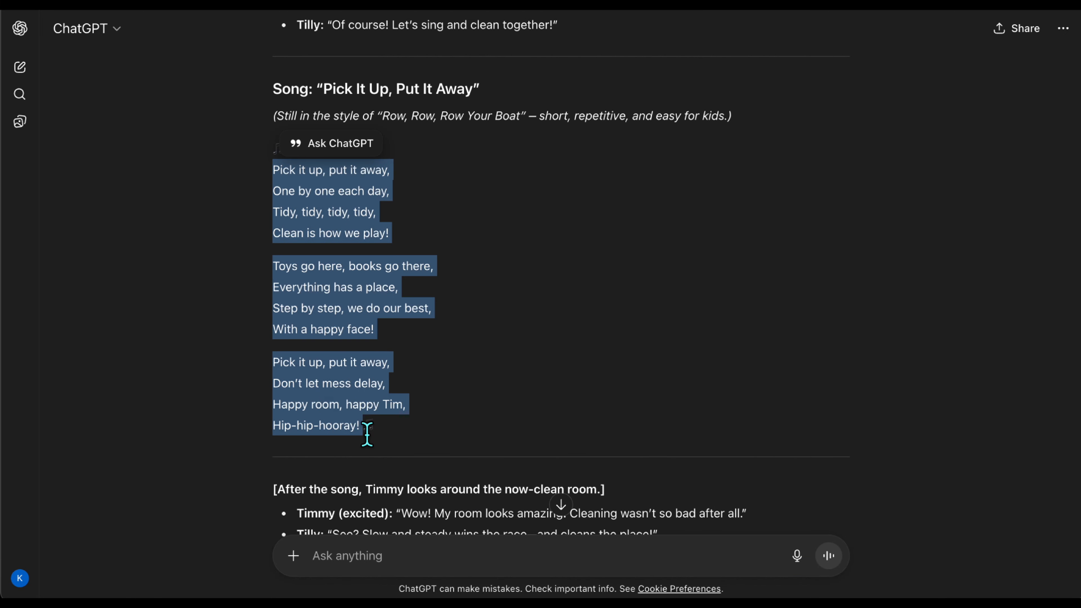
pyautogui.hotkey('ctrl', 'Tab')
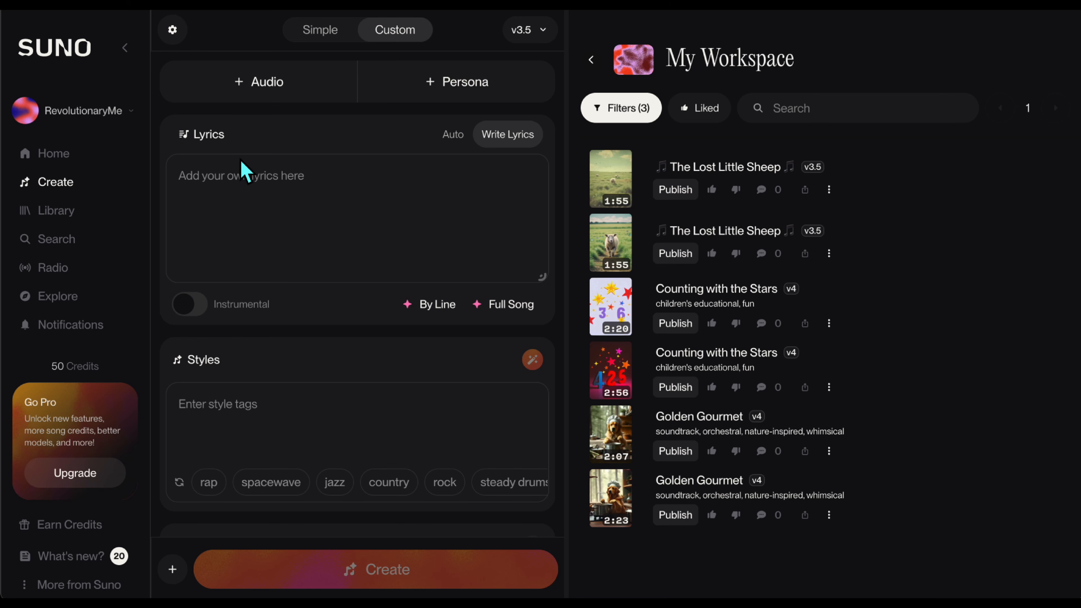
pyautogui.hotkey('ctrl', 'v')
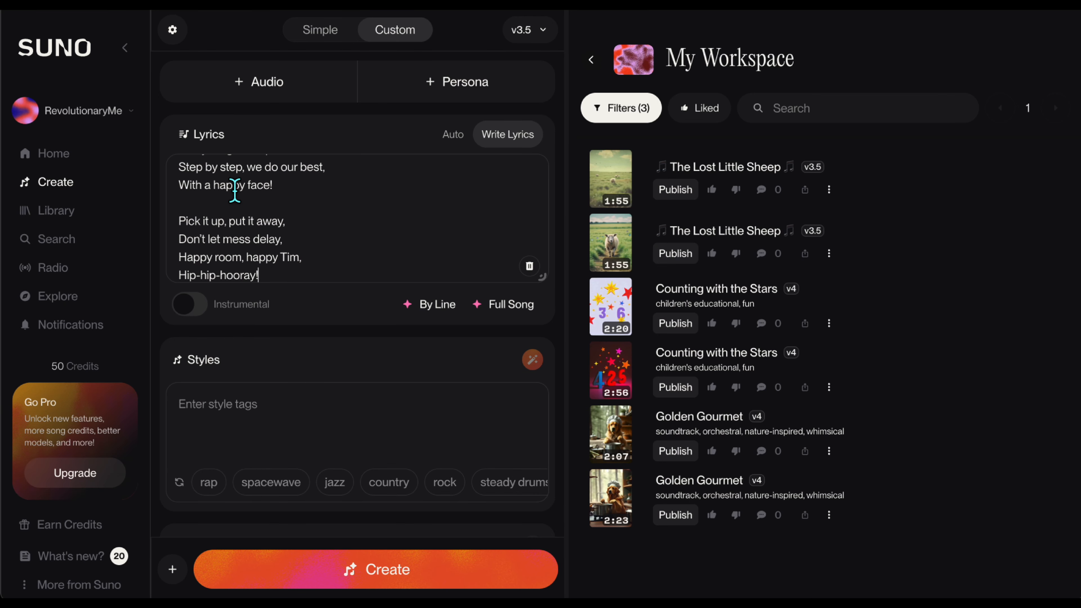
# Set the song's style to "kid nursery rhyme" and create the song
pyautogui.click(203, 431)
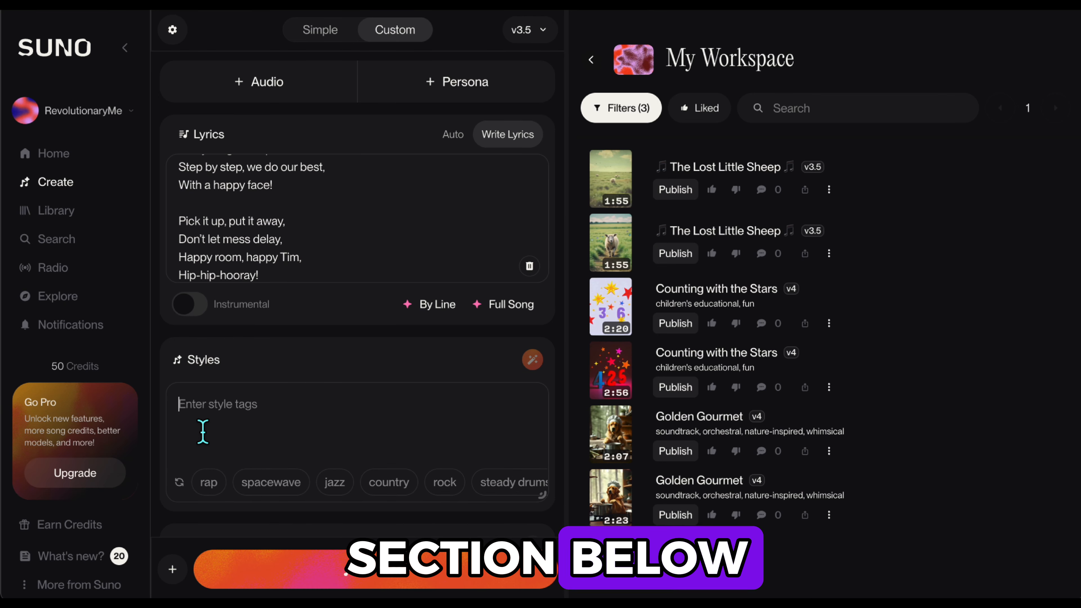
pyautogui.write('kid nursery')
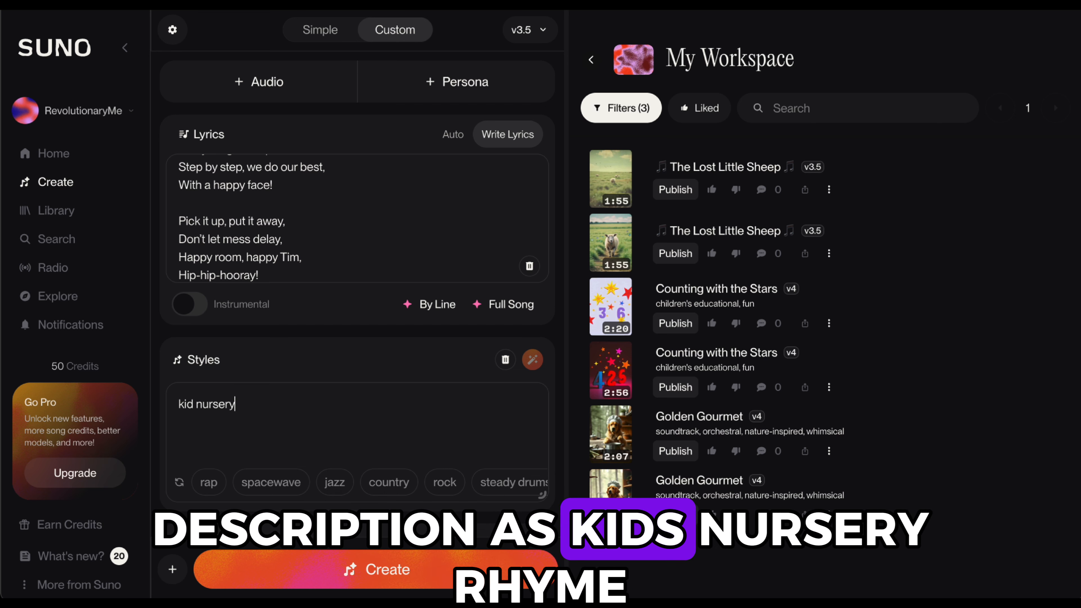
pyautogui.write(' rhyme')
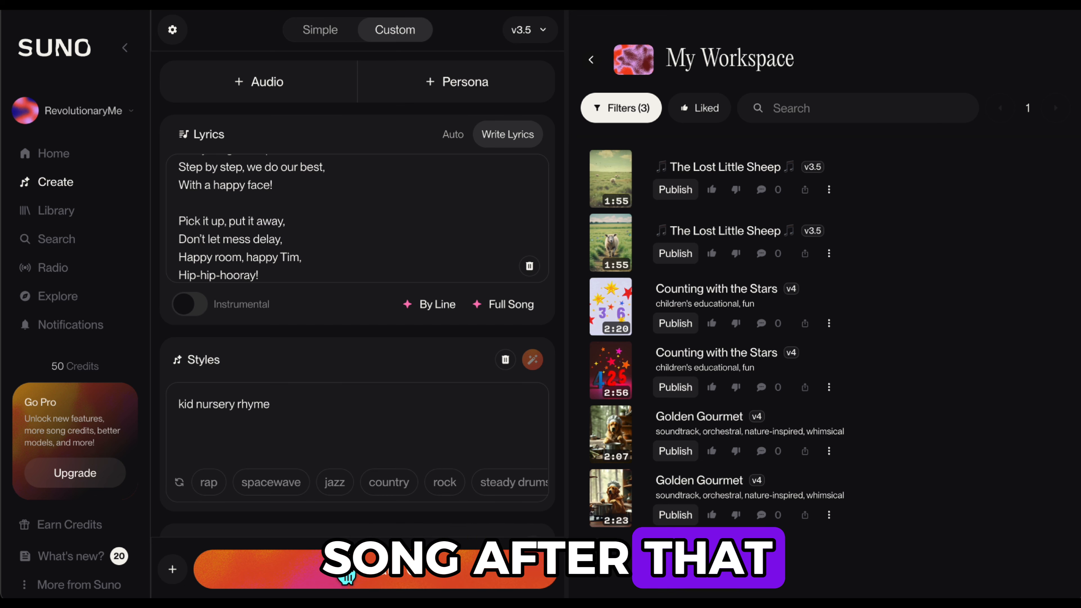
pyautogui.click(347, 577)
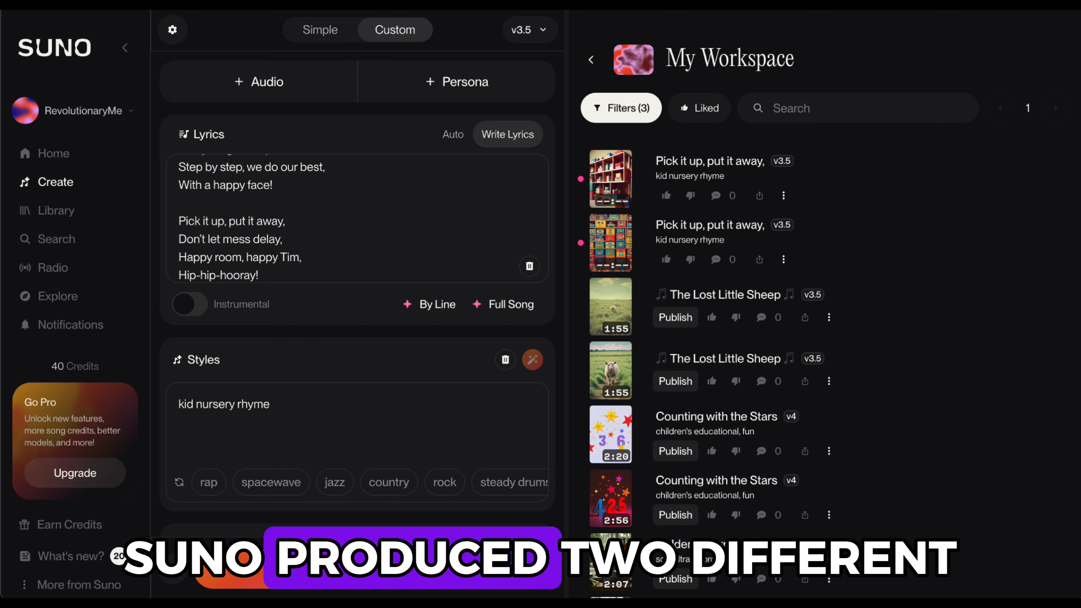
# Listen to both generated versions of "Pick it up, put it away," to compare them
pyautogui.click(624, 251)
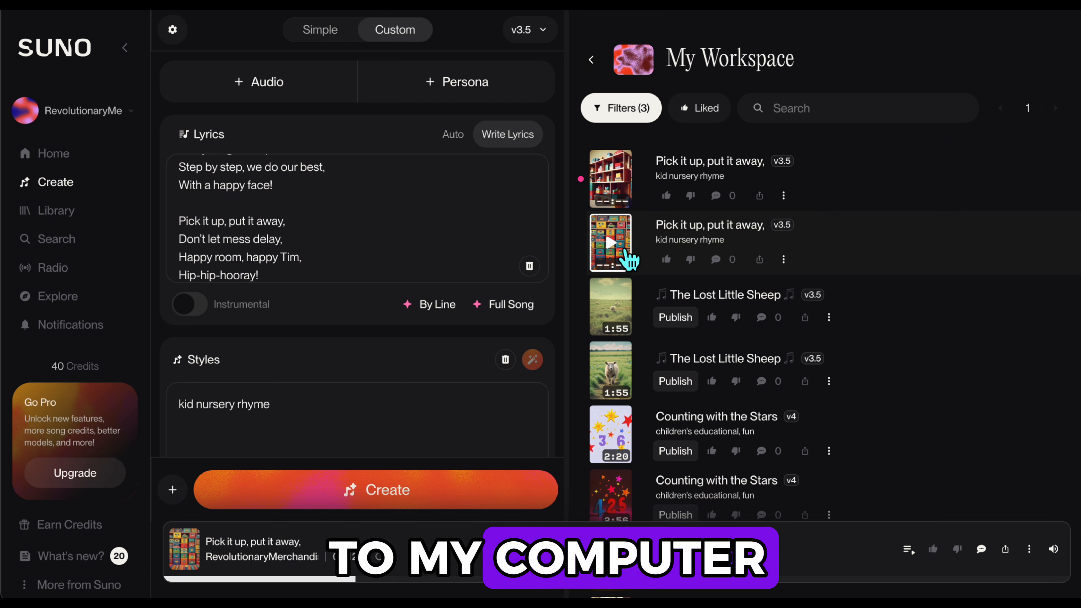
pyautogui.click(616, 192)
pyautogui.click(822, 182)
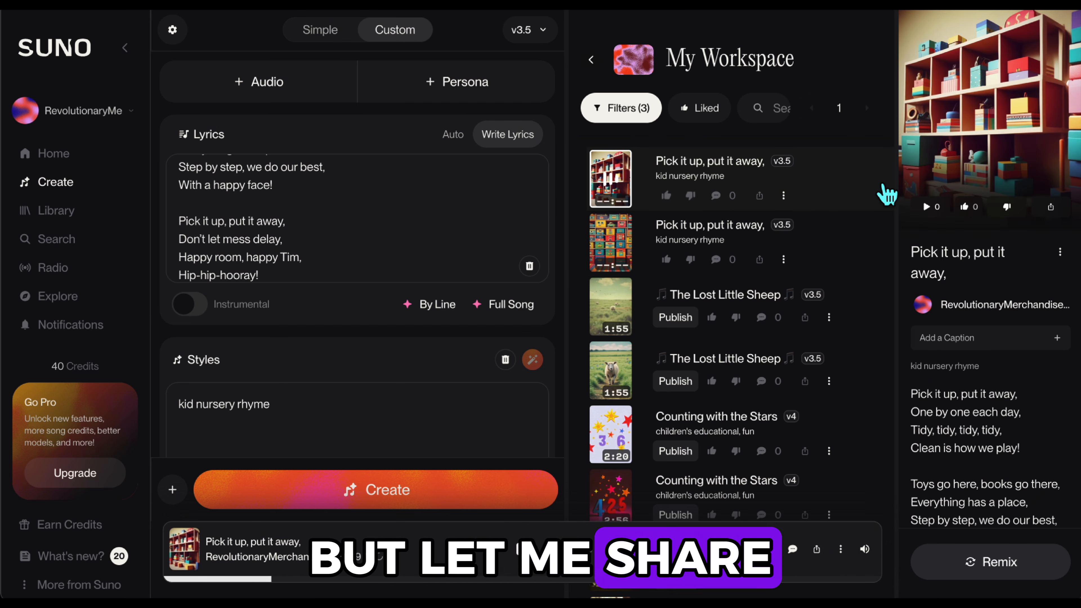
pyautogui.click(624, 252)
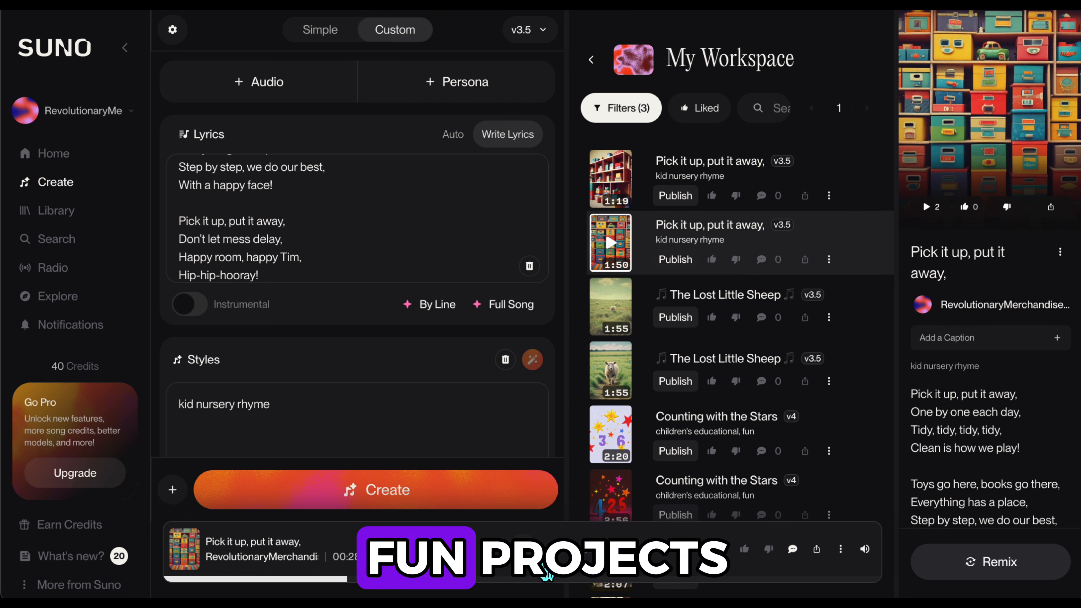
# Download the second version of the song as an MP3, proceeding without the commercial rights upgrade
pyautogui.click(837, 549)
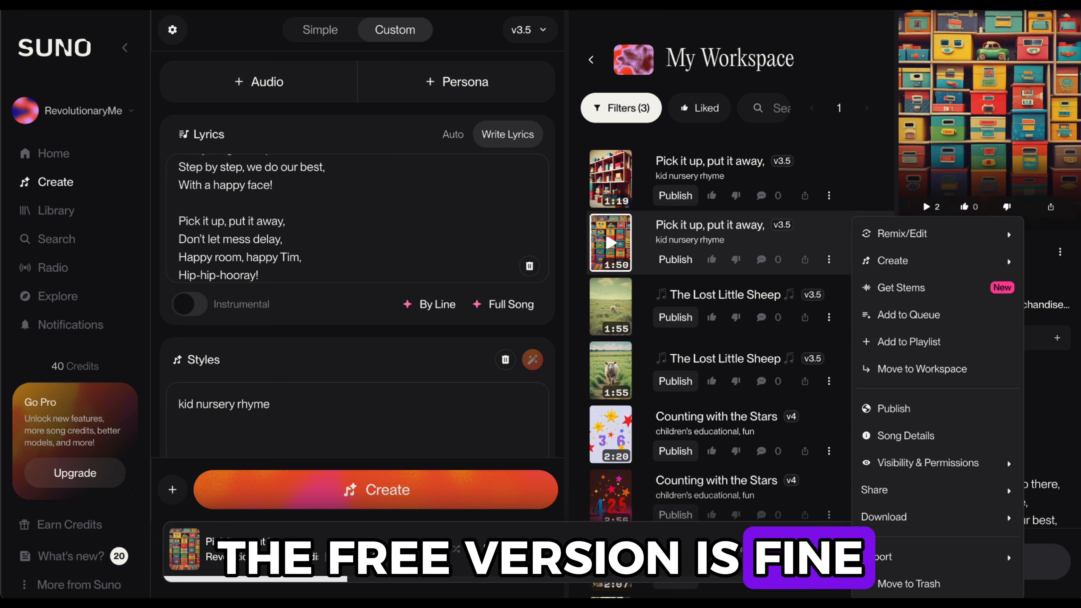
pyautogui.moveTo(892, 529)
pyautogui.click(788, 503)
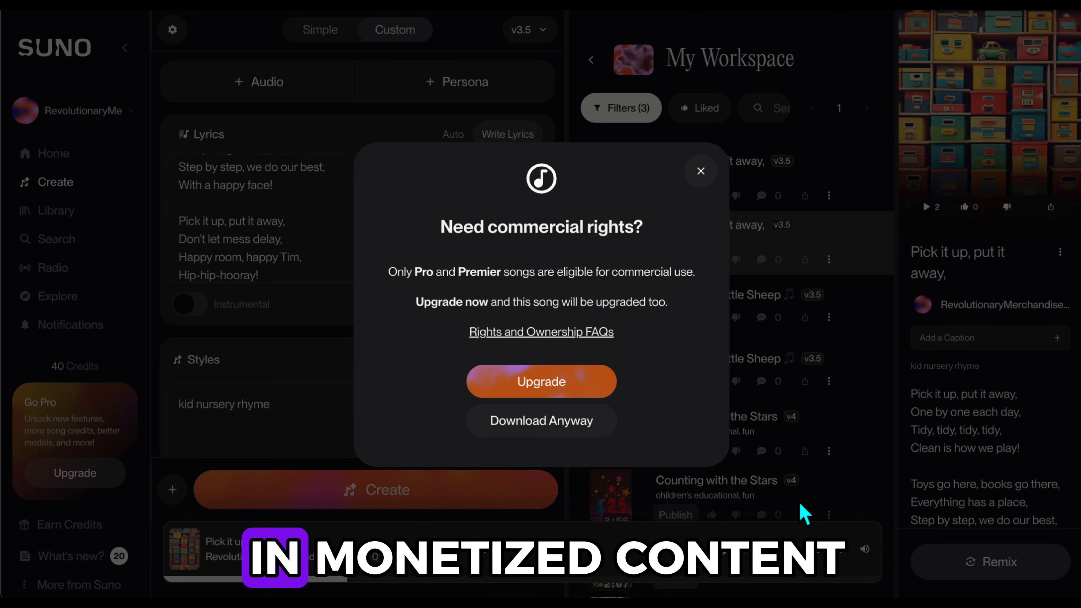
pyautogui.click(579, 426)
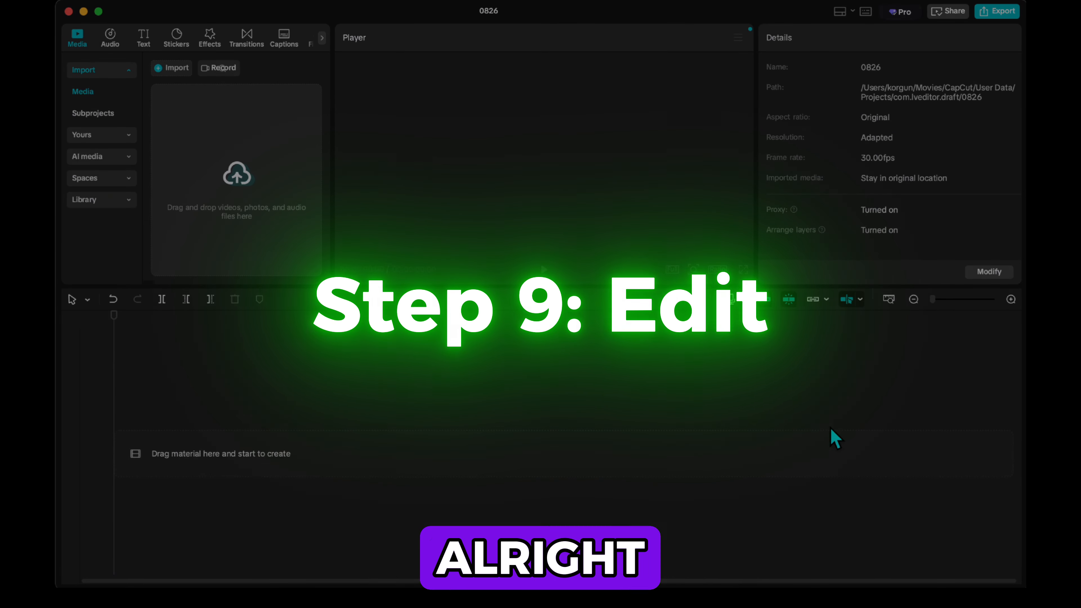
# Add all the Gen-4 Turbo clips and "Pick it up, put it away,.mp3" from the example story folder to the CapCut timeline
pyautogui.press('super+Tab')
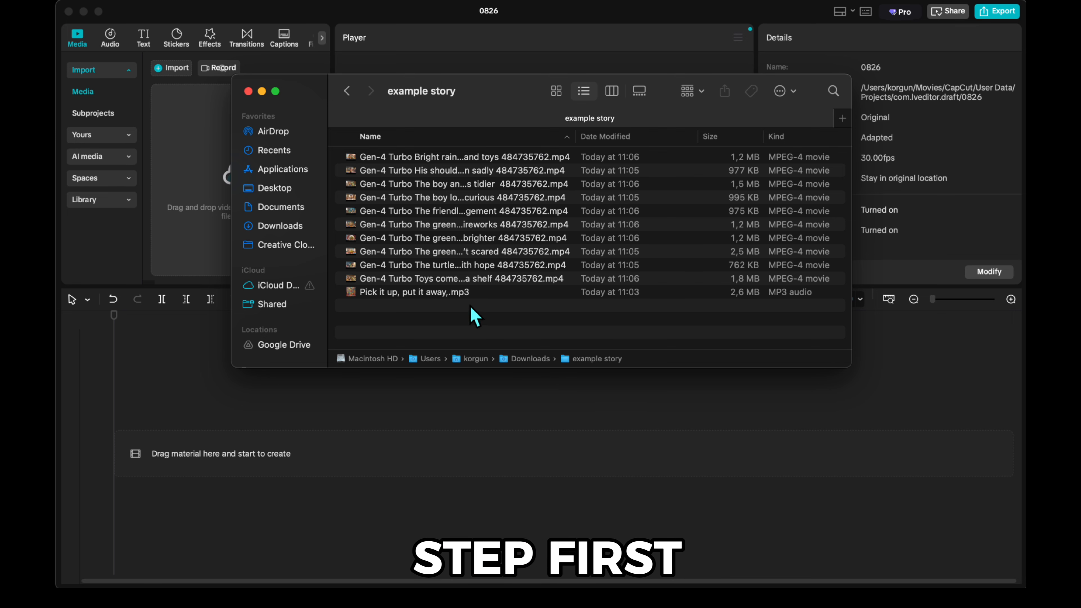
pyautogui.click(460, 159)
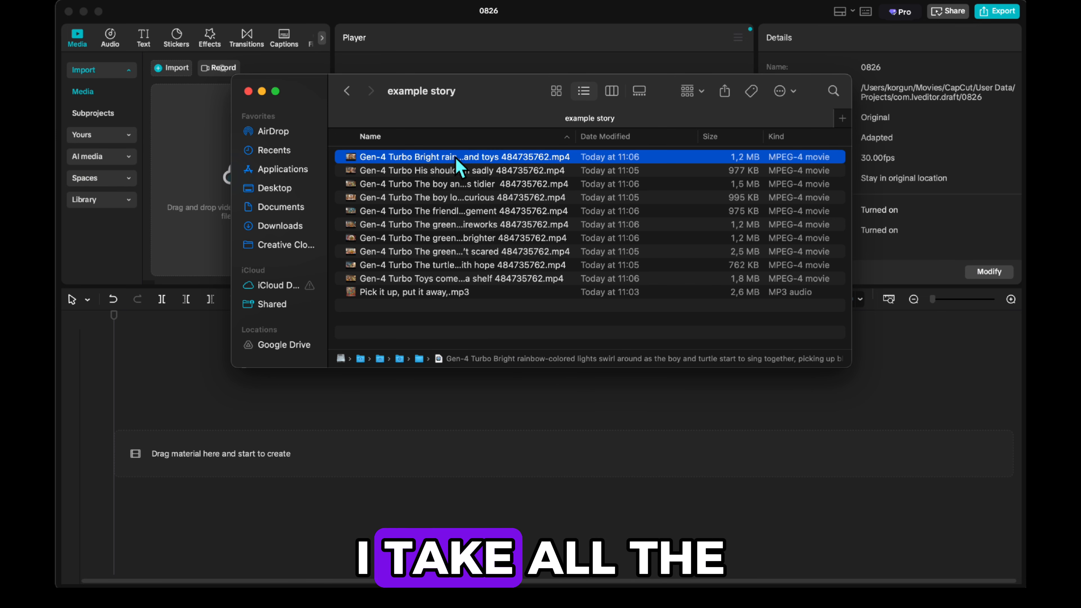
pyautogui.keyDown('shift'); pyautogui.click(409, 280); pyautogui.keyUp('shift')
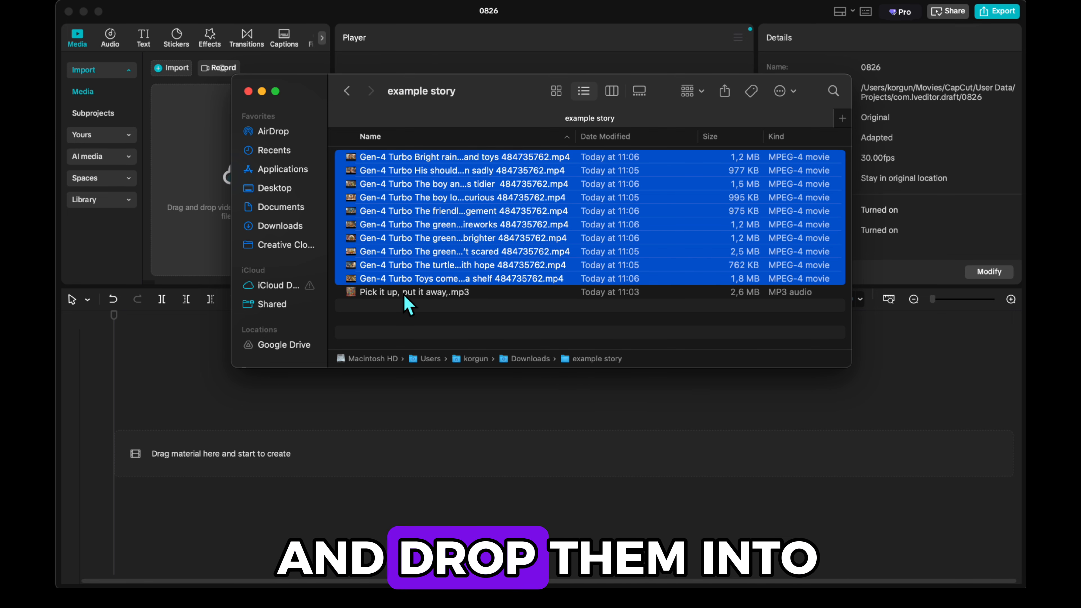
pyautogui.keyDown('shift'); pyautogui.click(407, 292); pyautogui.keyUp('shift')
pyautogui.moveTo(430, 236); pyautogui.dragTo(228, 436)
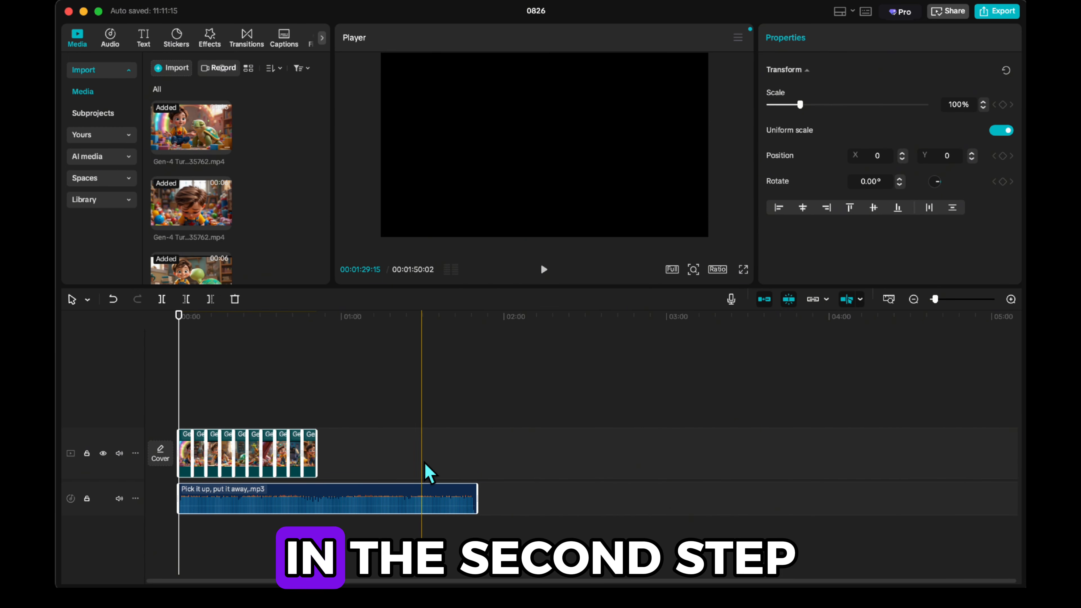
# Move the song on the audio track so it starts with the sixth clip, at about 25 seconds
pyautogui.scroll(4, 424, 465)
pyautogui.click(548, 464)
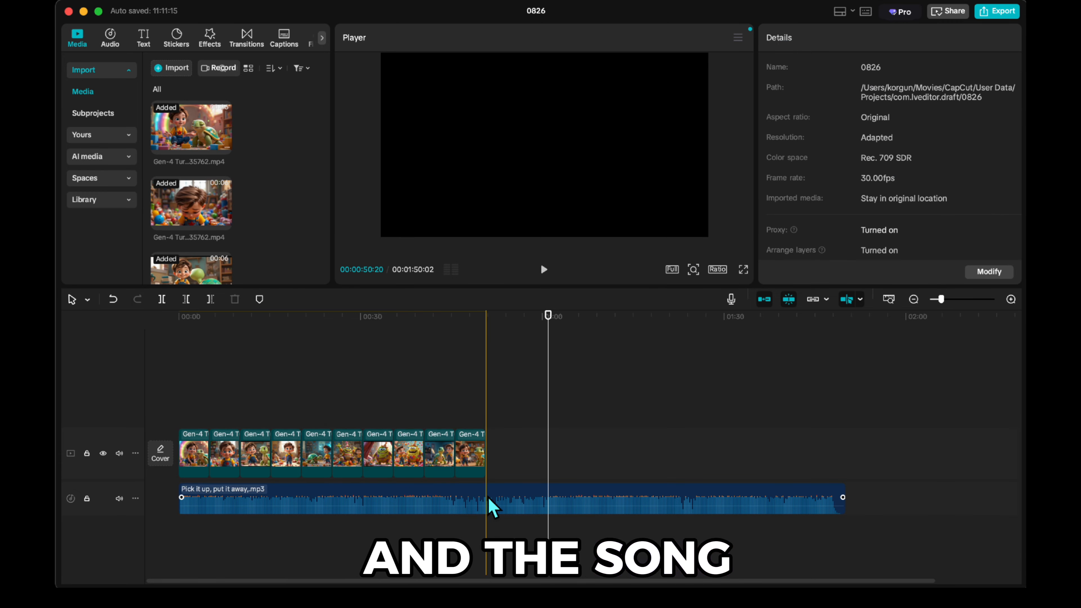
pyautogui.moveTo(281, 499); pyautogui.dragTo(433, 507)
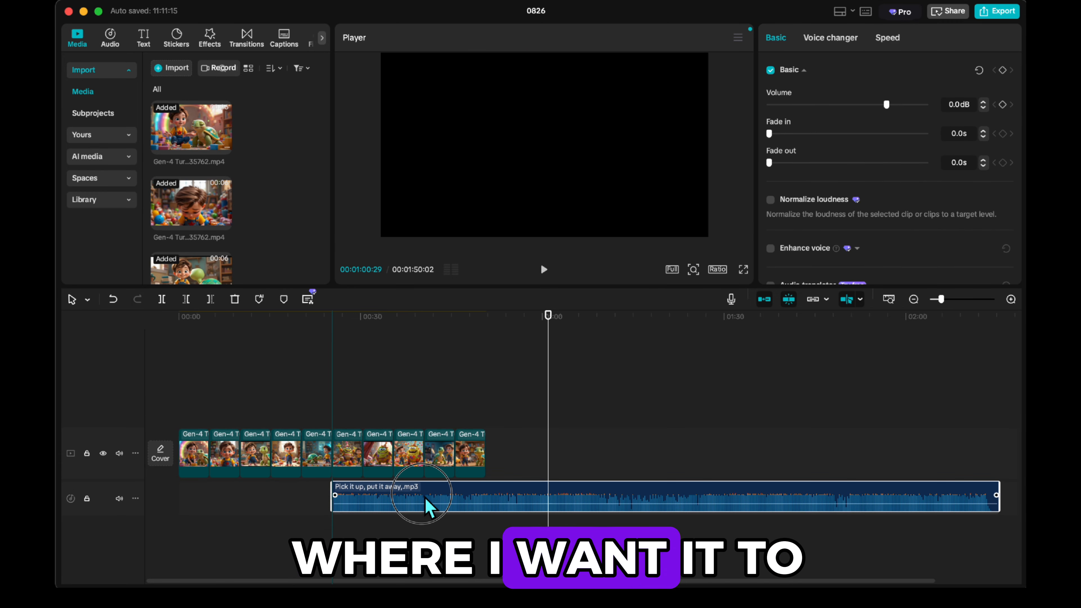
# Search the music library for "kids song" and preview the track "A happy song perfect for the opening"
pyautogui.click(109, 37)
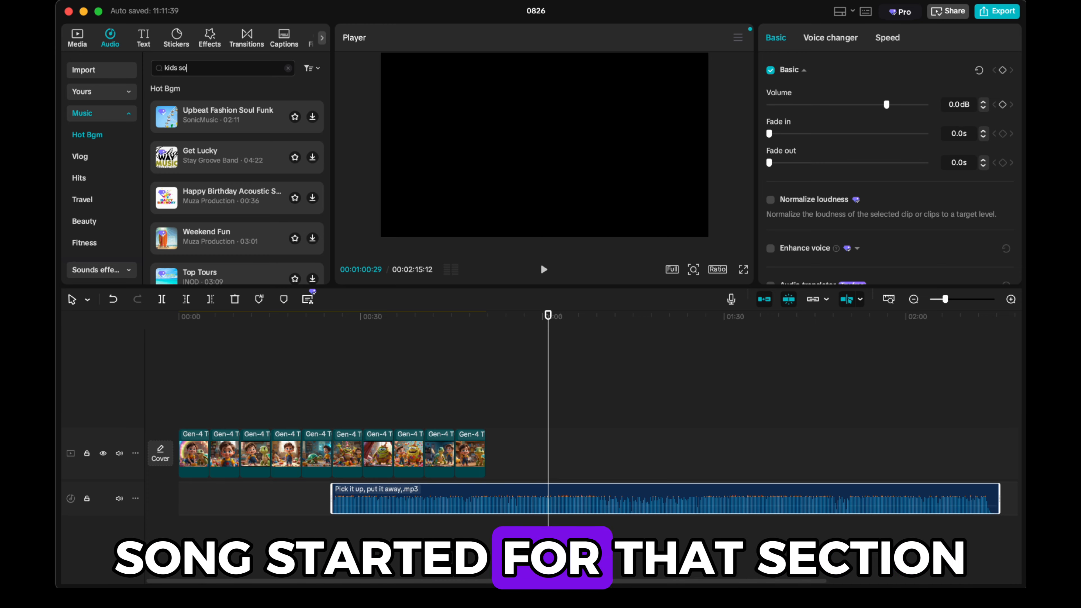
pyautogui.write('ng')
pyautogui.press('Return')
pyautogui.click(255, 193)
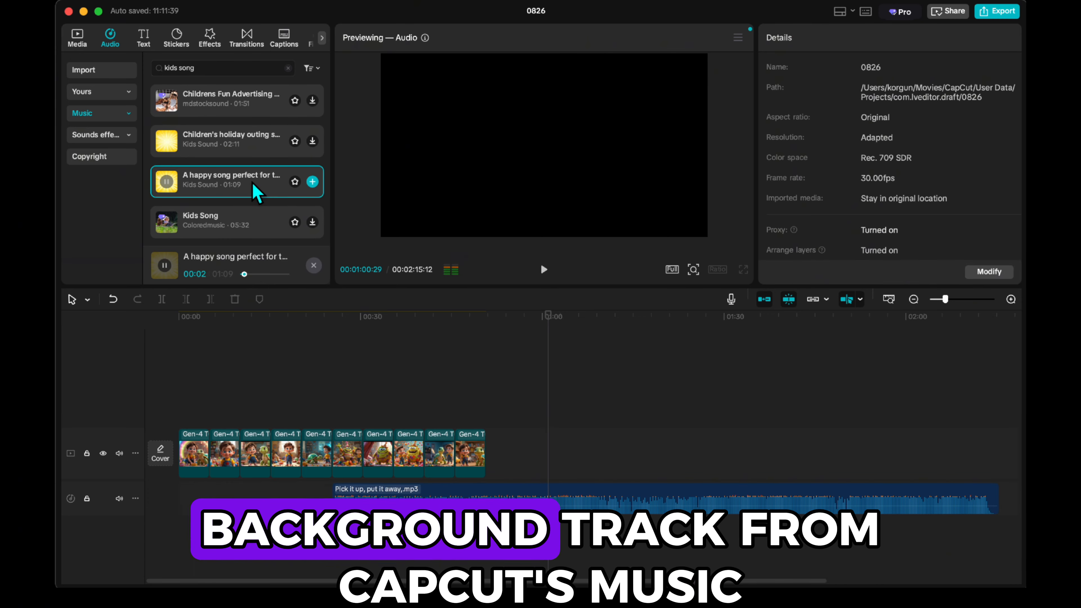
# Add the happy opening song at the timeline's start, trim it to end where "Pick it up, put it away,.mp3" begins, and put both on one track
pyautogui.moveTo(301, 188); pyautogui.dragTo(183, 527)
pyautogui.moveTo(597, 527); pyautogui.dragTo(334, 528)
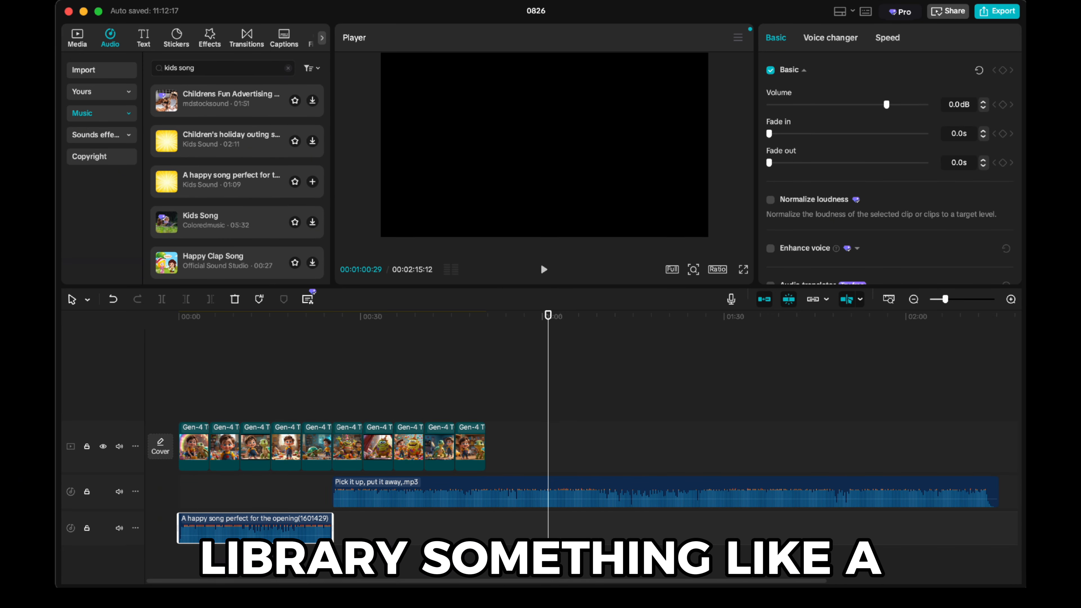
pyautogui.moveTo(255, 529); pyautogui.dragTo(255, 496)
pyautogui.scroll(5, 374, 474)
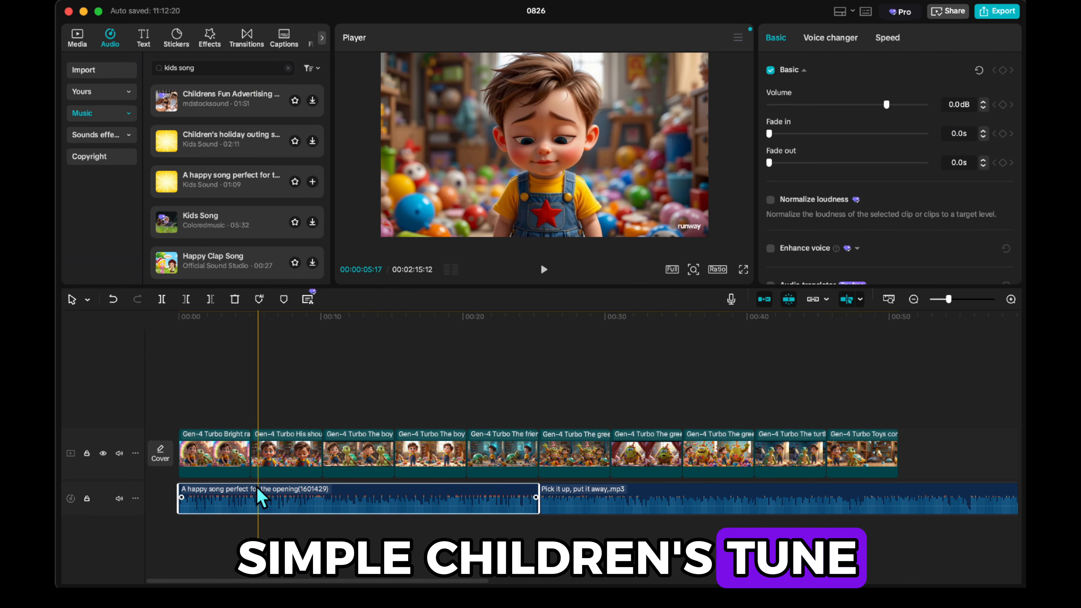
# Reorder the video clips to follow the story, starting with the boy looking around, the monster tossing blocks, the slumping shoulders and the rainbow lights
pyautogui.click(661, 411)
pyautogui.moveTo(579, 466); pyautogui.dragTo(840, 461)
pyautogui.moveTo(432, 458); pyautogui.dragTo(213, 460)
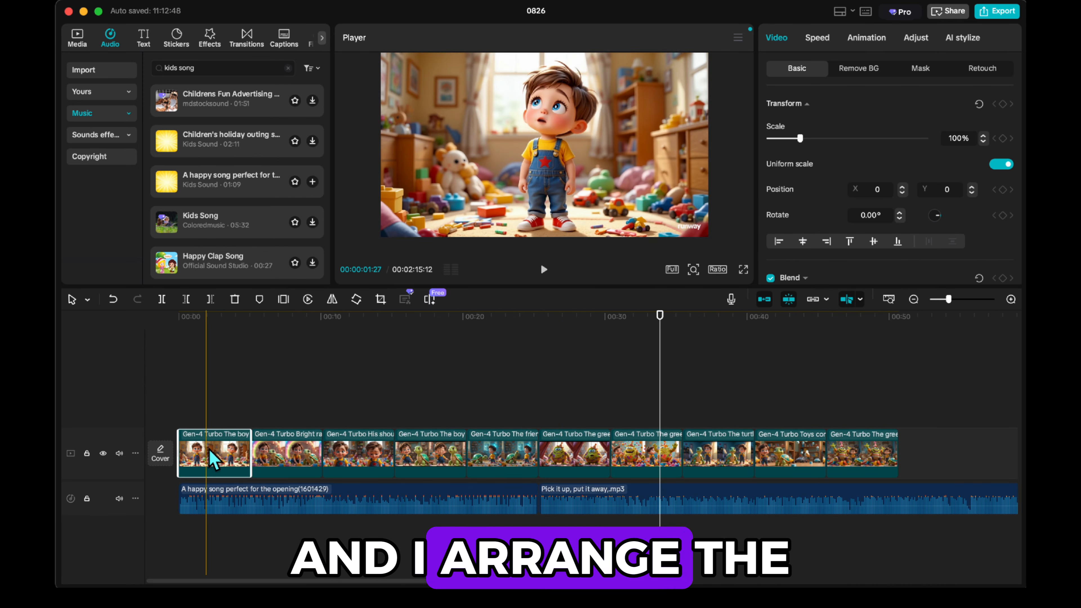
pyautogui.moveTo(643, 457); pyautogui.dragTo(289, 458)
pyautogui.moveTo(429, 458); pyautogui.dragTo(353, 456)
pyautogui.moveTo(647, 453); pyautogui.dragTo(506, 460)
pyautogui.moveTo(560, 459); pyautogui.dragTo(630, 461)
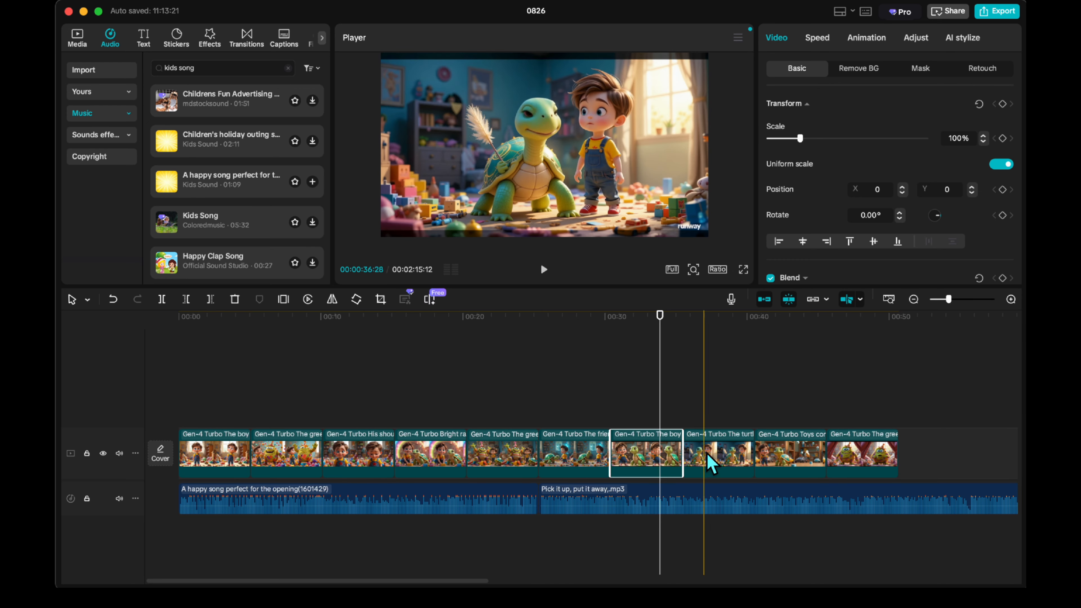
# Shorten the first clip to about 3.5 seconds and move the block-tossing monster clip against it, trimmed to end at about 6 seconds
pyautogui.click(237, 462)
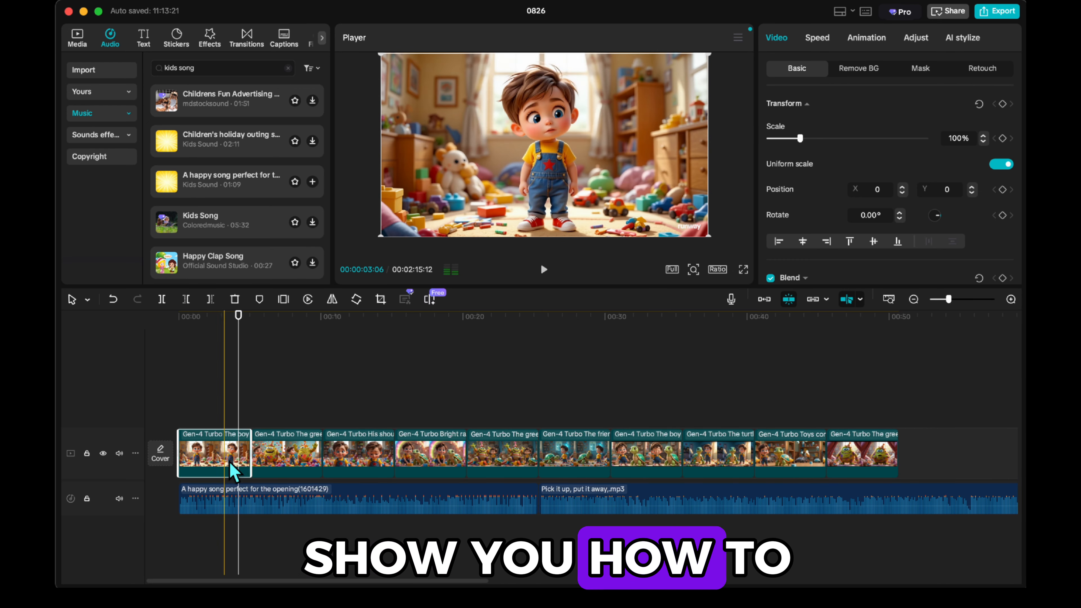
pyautogui.scroll(5, 230, 464)
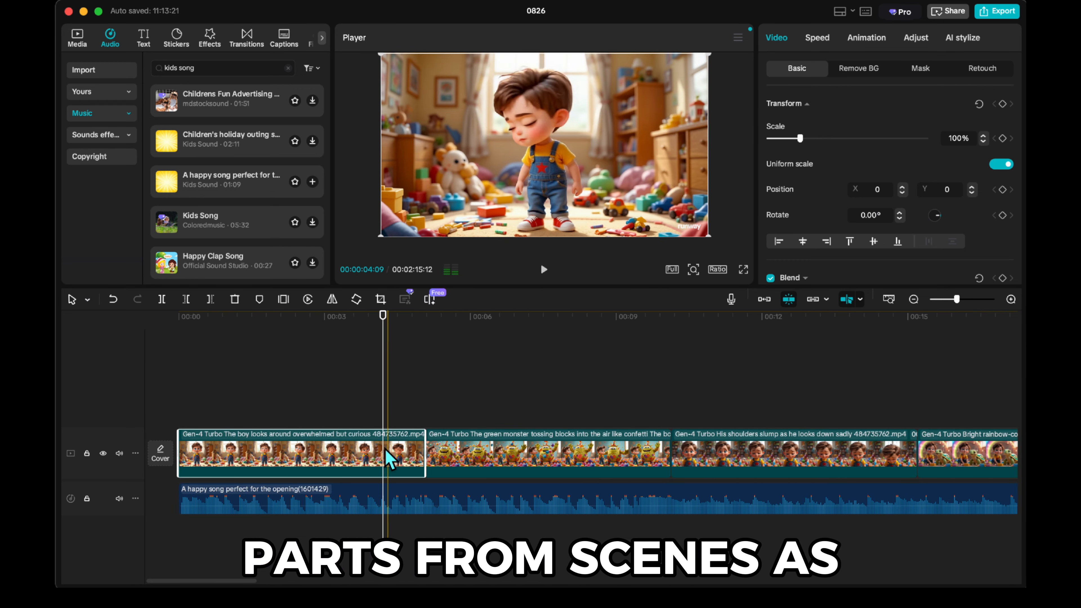
pyautogui.moveTo(424, 455); pyautogui.dragTo(351, 455)
pyautogui.moveTo(501, 460); pyautogui.dragTo(438, 466)
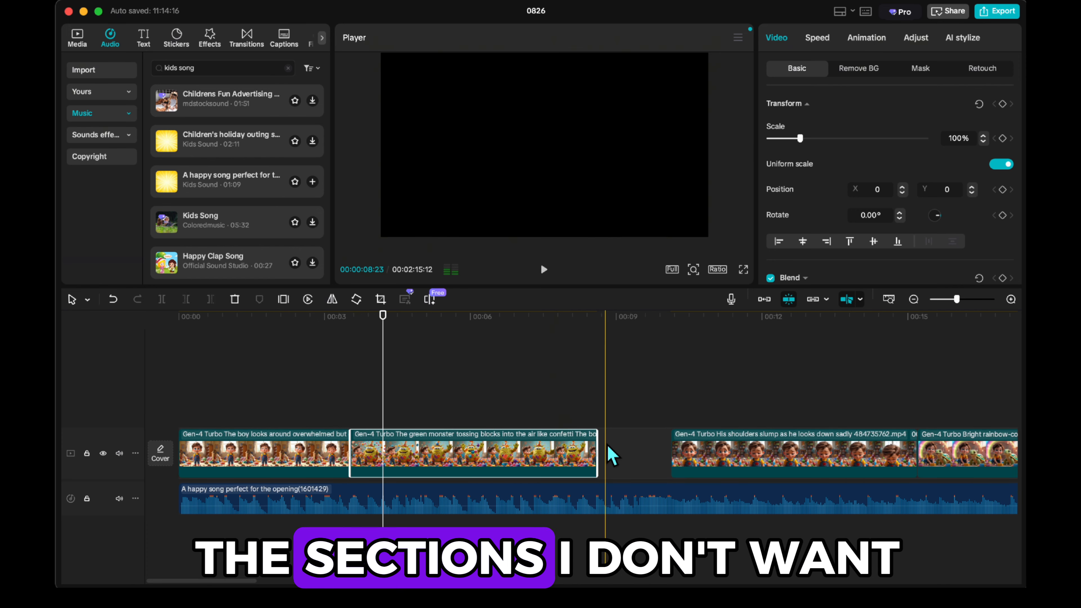
pyautogui.moveTo(598, 454); pyautogui.dragTo(473, 458)
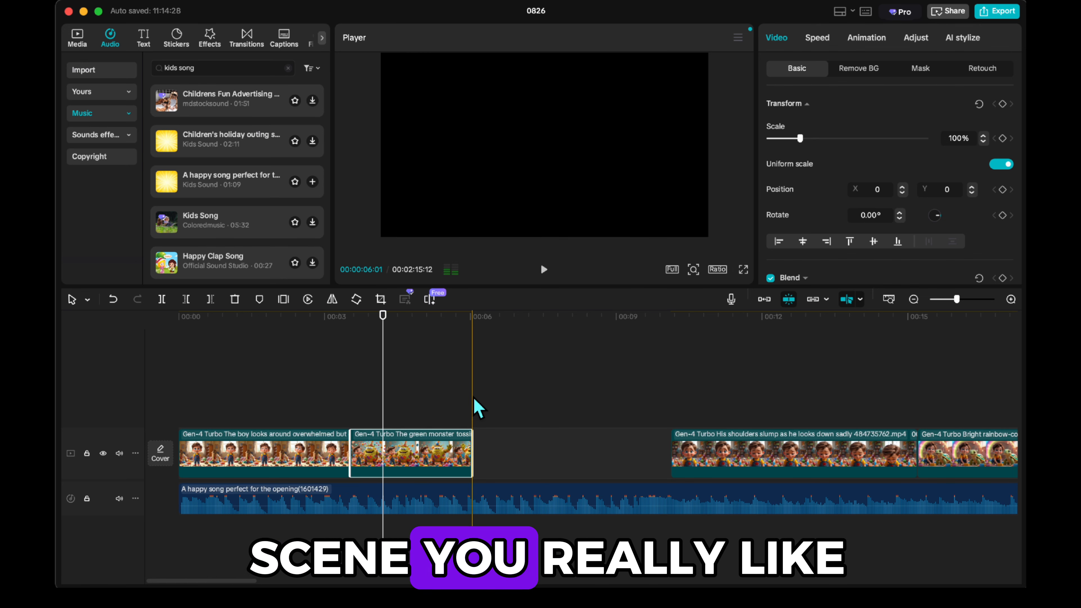
# Paste a copy of the trimmed block-tossing monster clip directly after it and reverse the copy's playback
pyautogui.press('super+v')
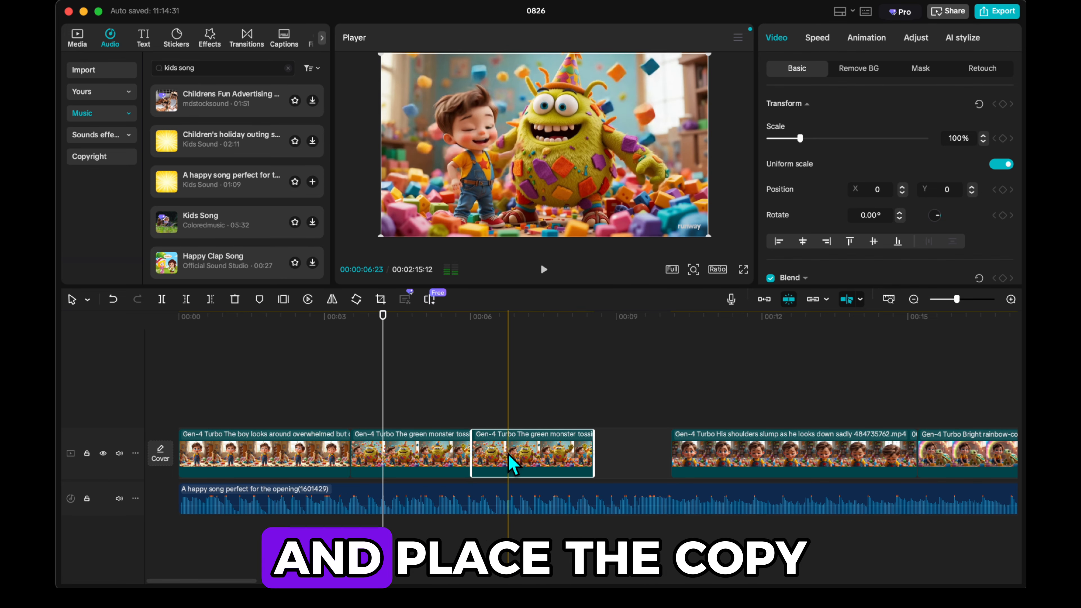
pyautogui.click(308, 299)
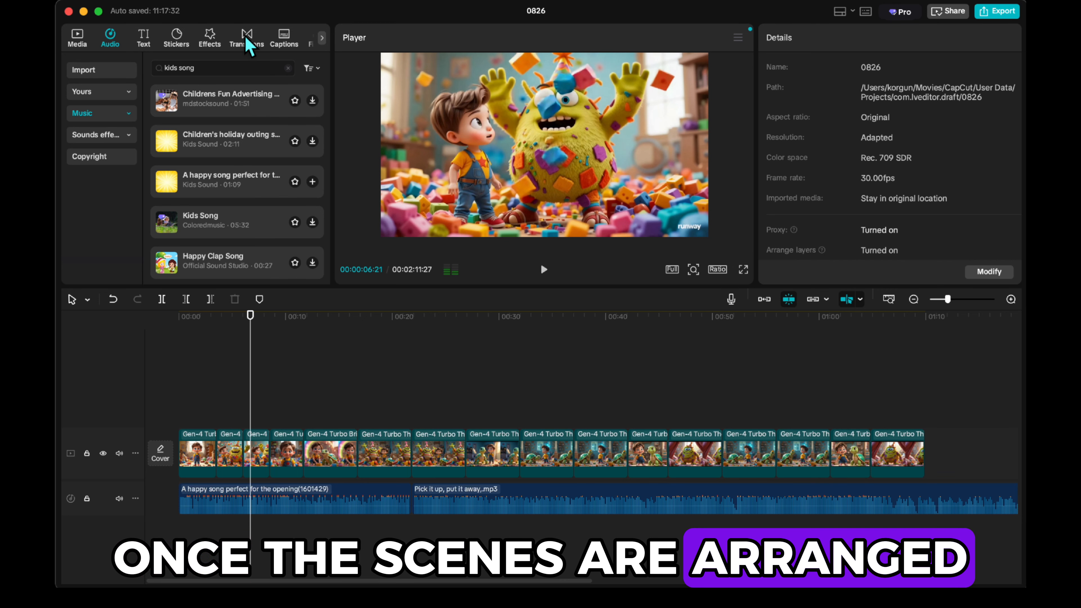
# Add the Stretch transition between the first two clips, accepting duplicate frames without further reminders
pyautogui.click(247, 39)
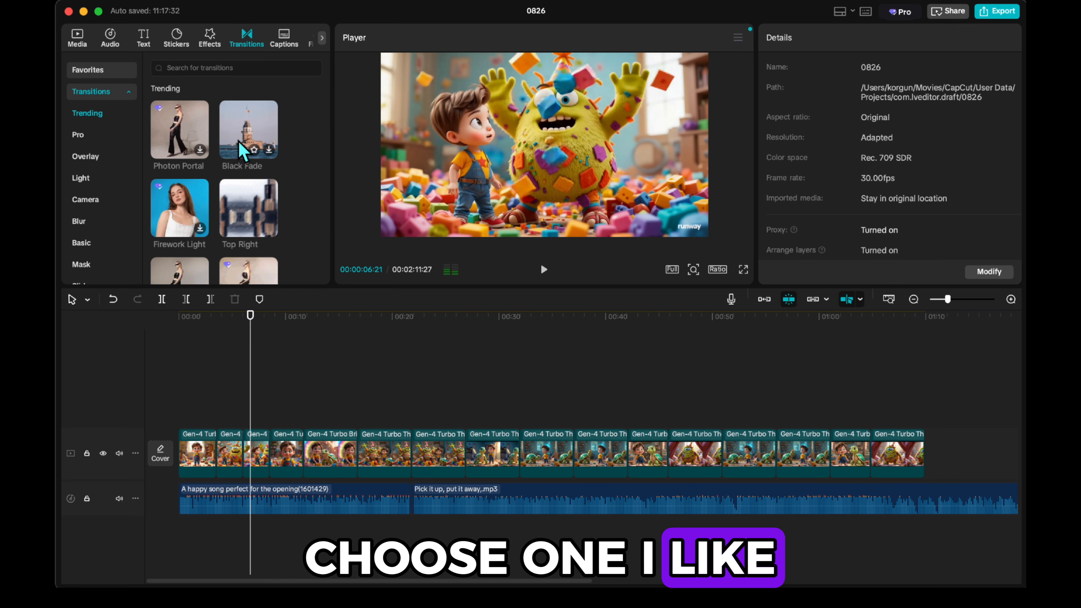
pyautogui.moveTo(336, 176); pyautogui.dragTo(397, 177)
pyautogui.scroll(-5, 340, 175)
pyautogui.scroll(-3, 339, 174)
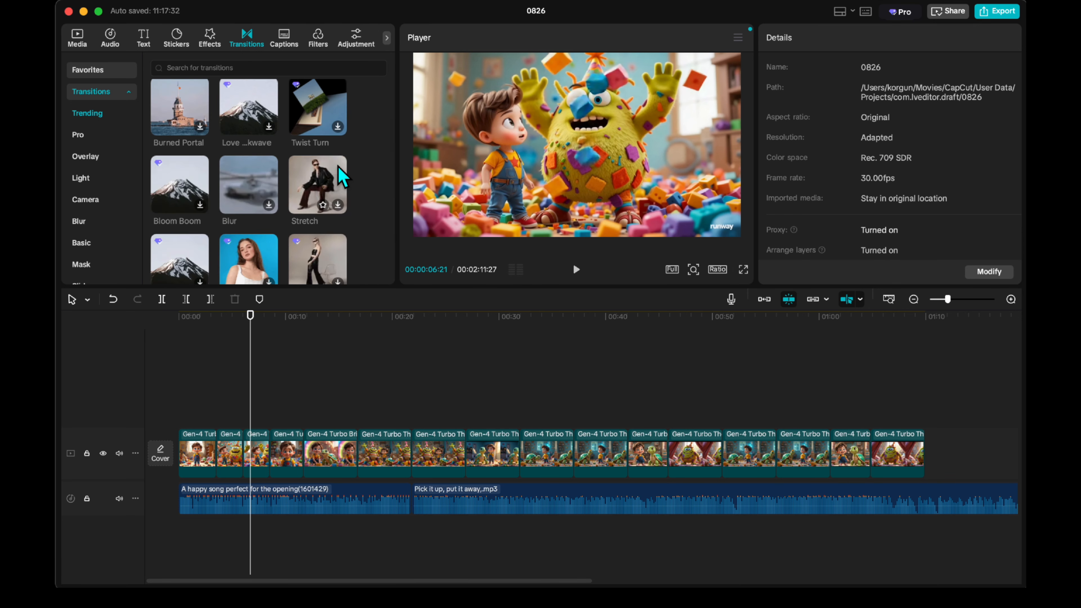
pyautogui.moveTo(333, 161); pyautogui.dragTo(218, 453)
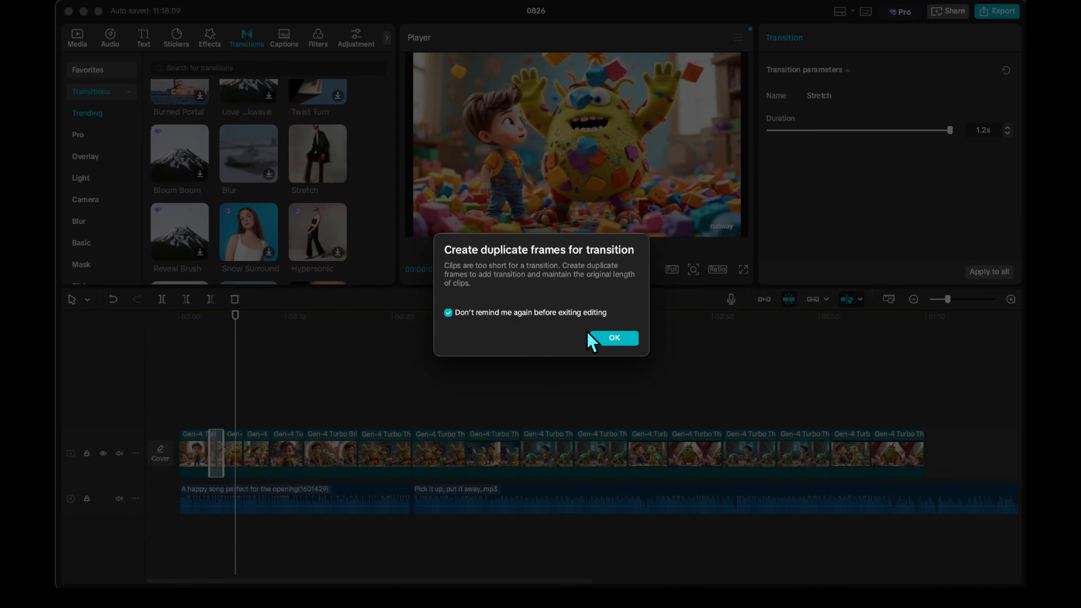
pyautogui.click(591, 337)
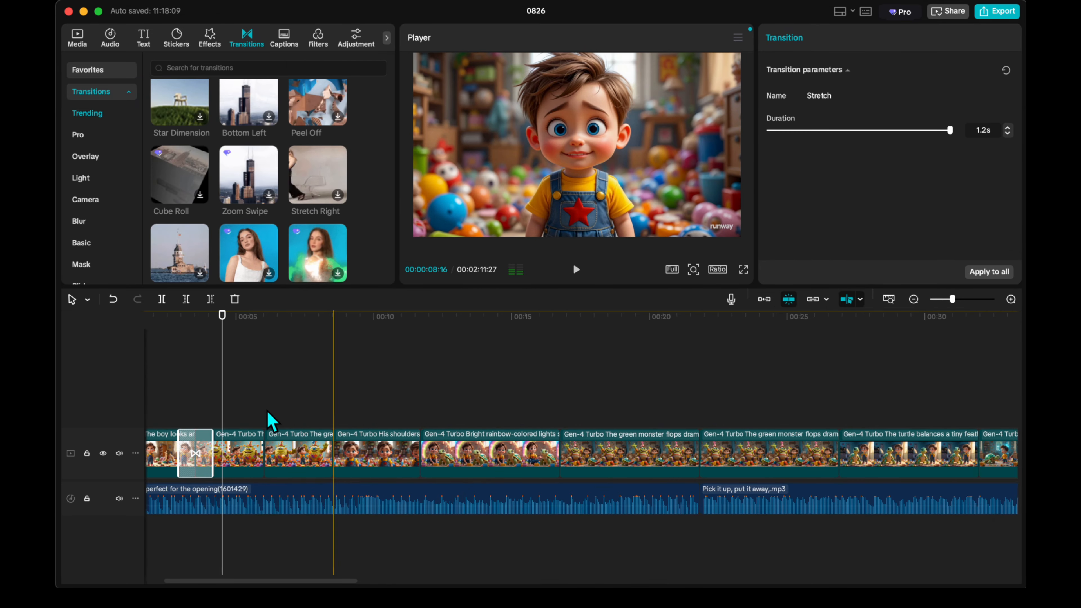
# Shorten the Stretch transition to 0.7 s and apply it to all cuts between the clips
pyautogui.hscroll(-1, 266, 426)
pyautogui.moveTo(215, 454); pyautogui.dragTo(231, 452)
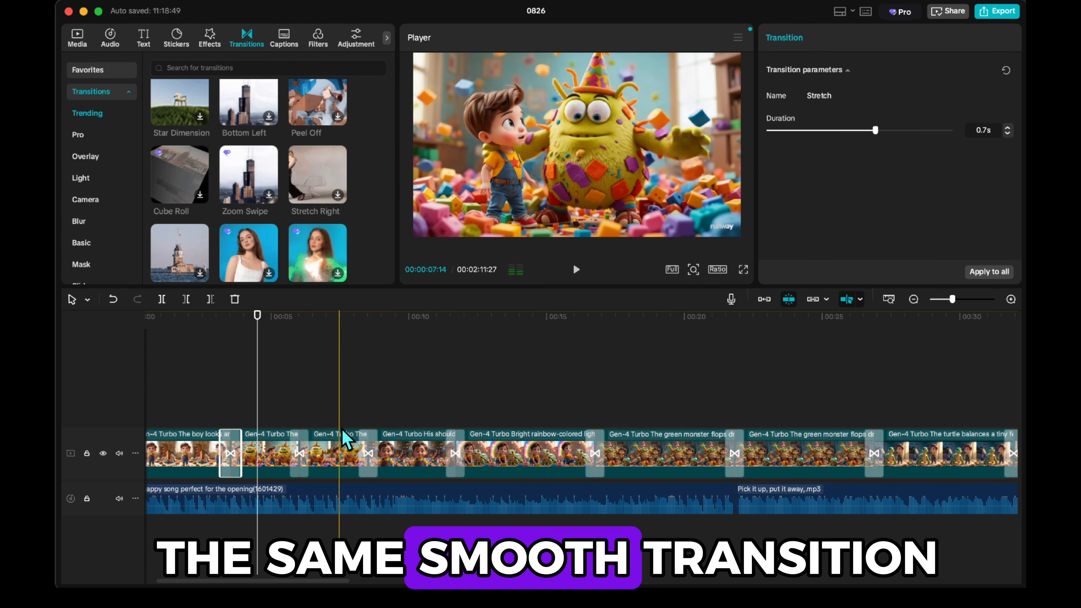
# Delete the transitions between consecutive clips of the same scene: the block-tossing monster, the flopping monster and both friendly turtle pairs
pyautogui.press('Delete')
pyautogui.hscroll(6, 430, 469)
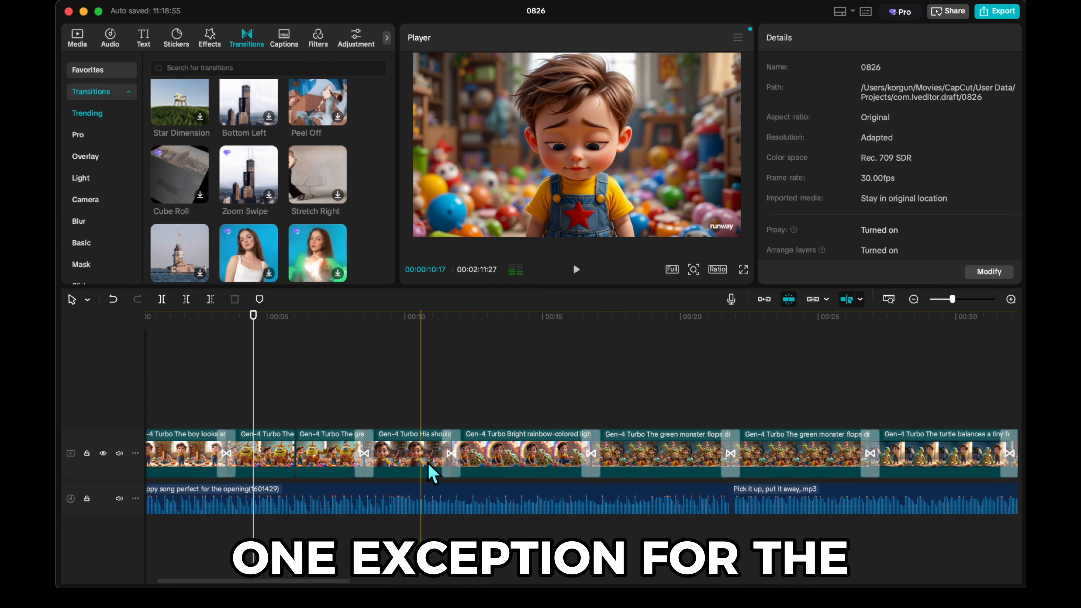
pyautogui.click(484, 455)
pyautogui.press('Delete')
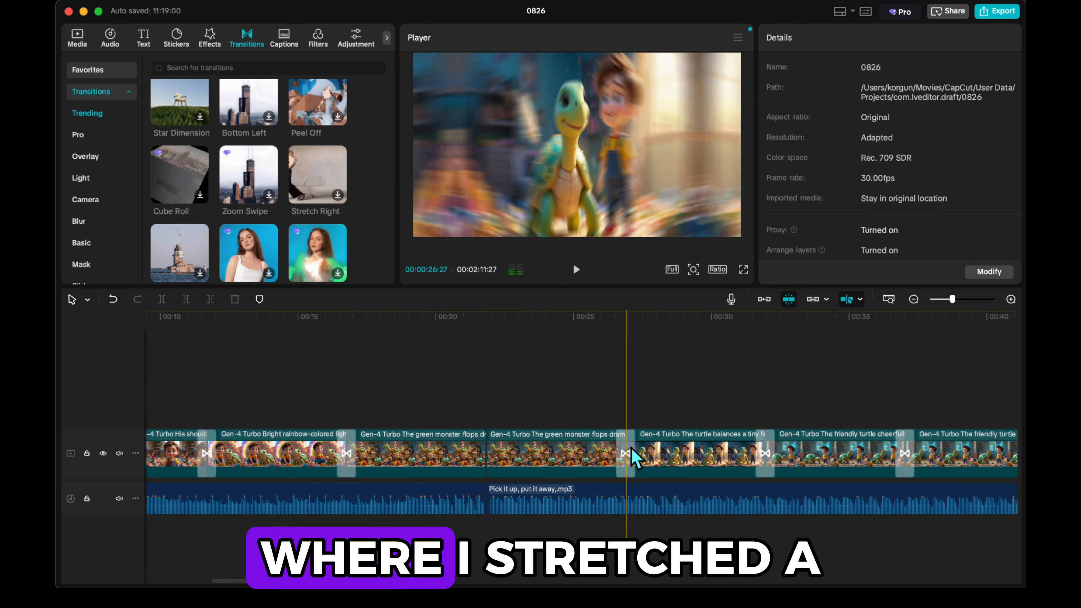
pyautogui.hscroll(12, 632, 453)
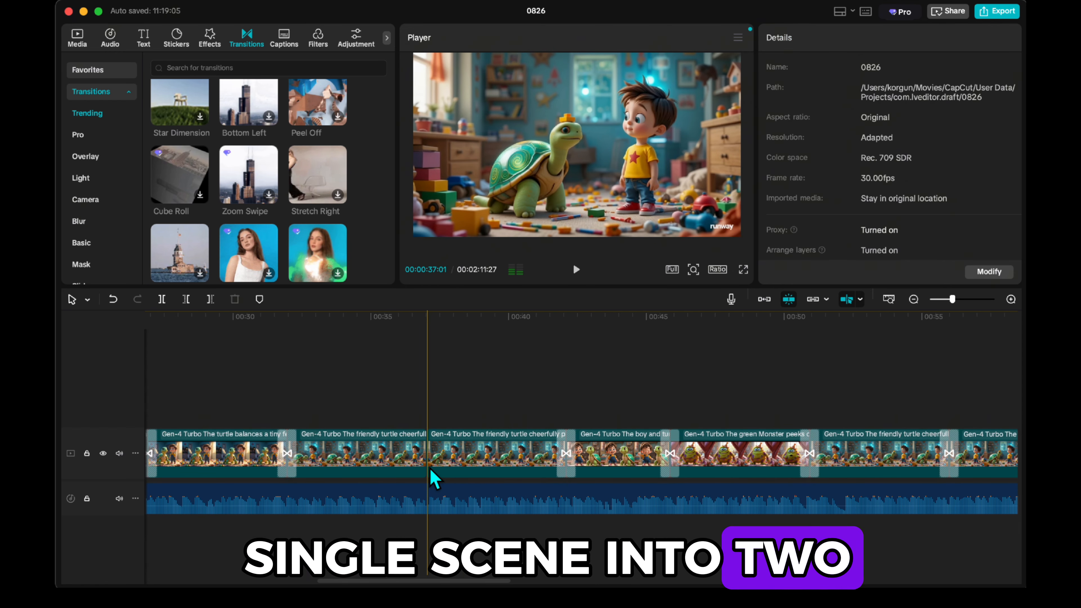
pyautogui.hscroll(8, 548, 455)
pyautogui.hscroll(2, 547, 454)
pyautogui.click(534, 460)
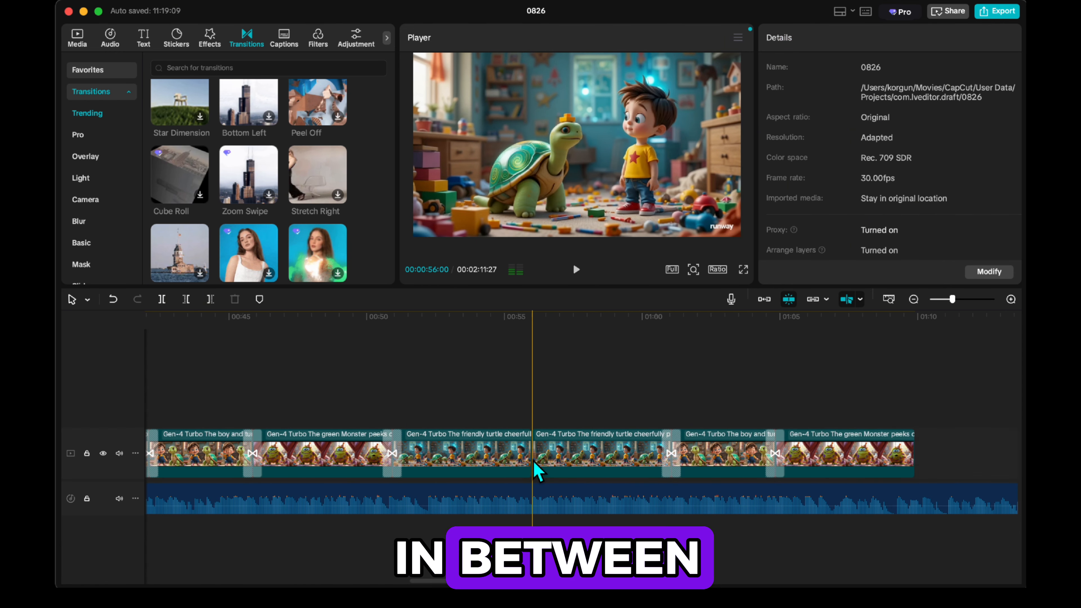